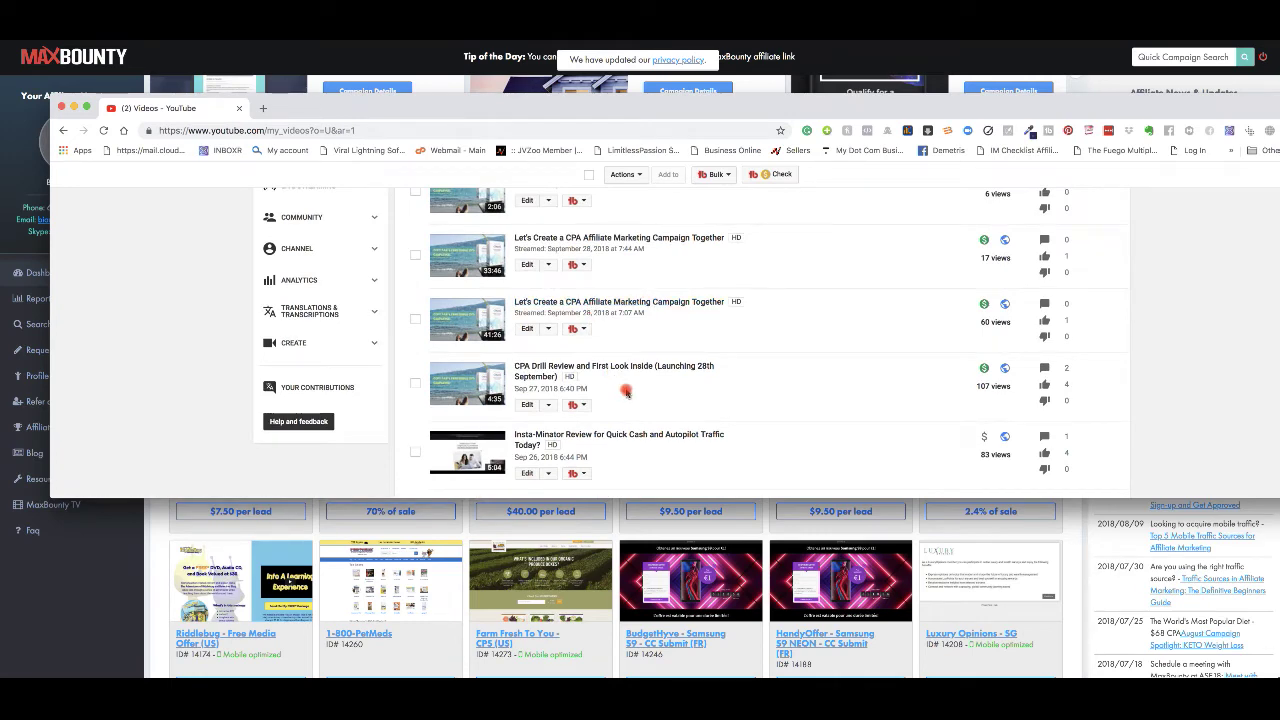
# Step: Look through the most recent uploads in the YouTube video list, including the CPA Affiliate Marketing Campaign streams
pyautogui.scroll(1, 600, 350)
pyautogui.scroll(2, 575, 380)
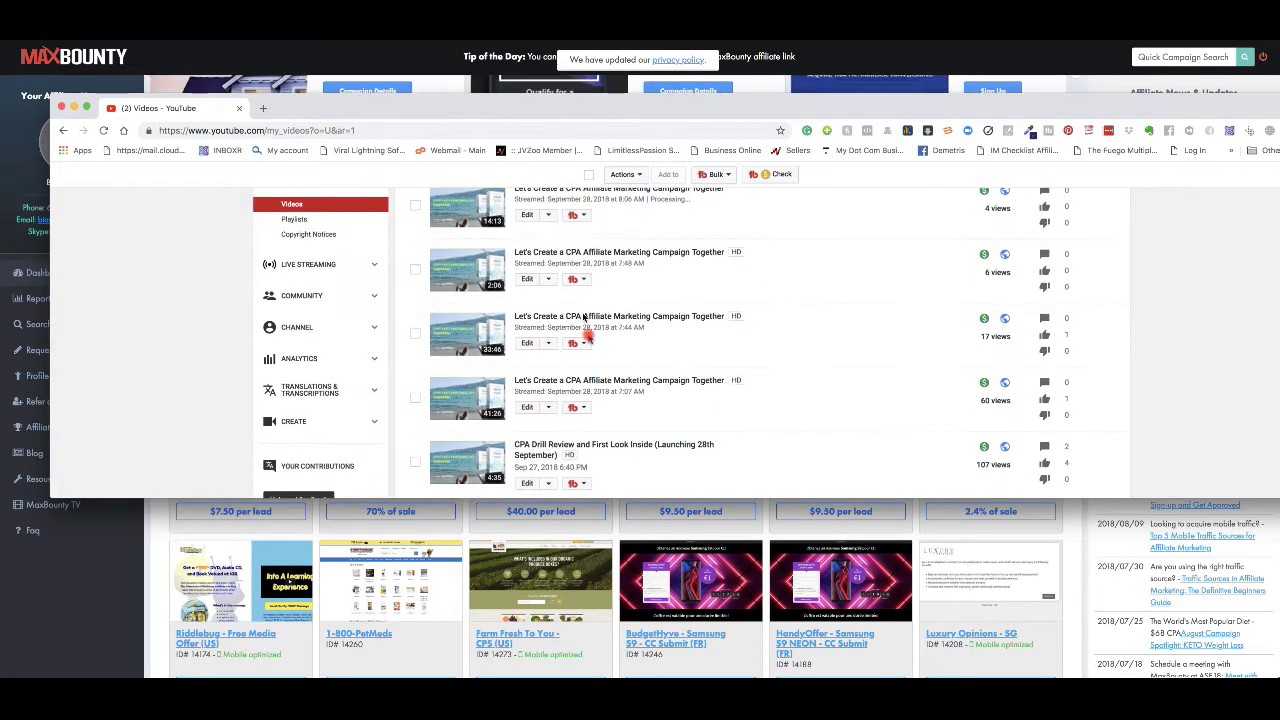
pyautogui.scroll(-1, 591, 282)
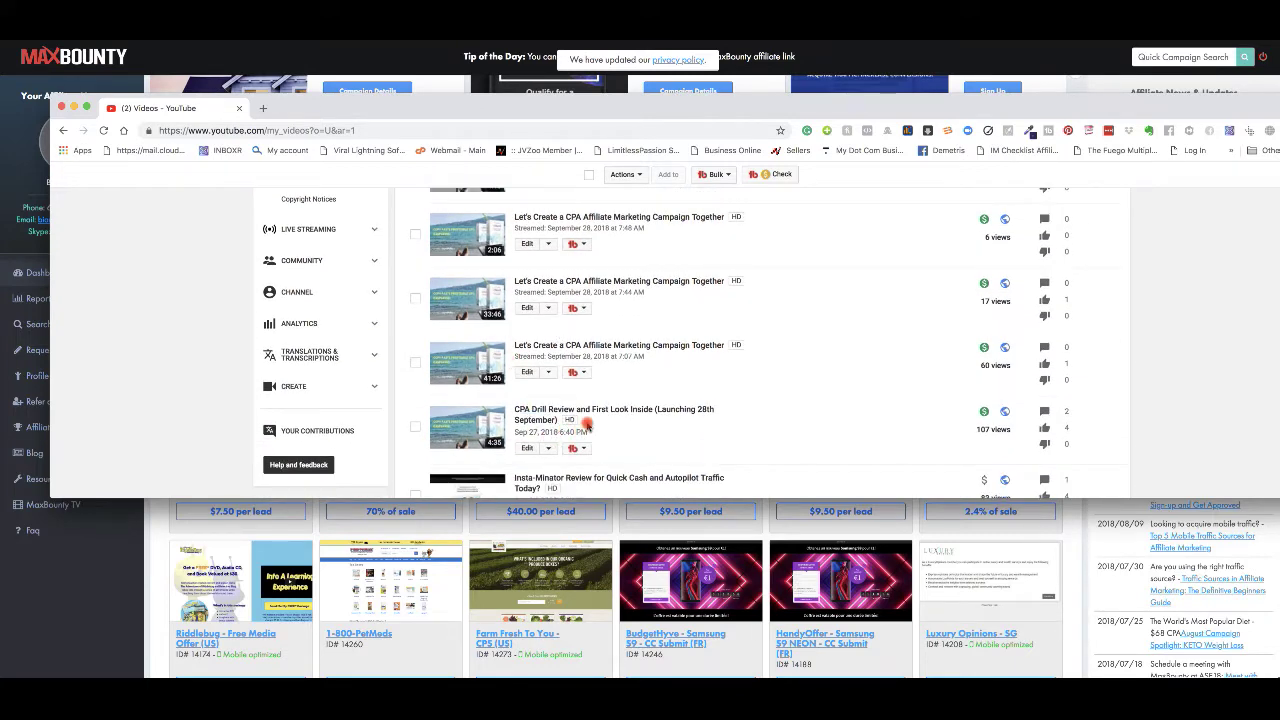
pyautogui.scroll(-1, 550, 418)
pyautogui.scroll(3, 515, 410)
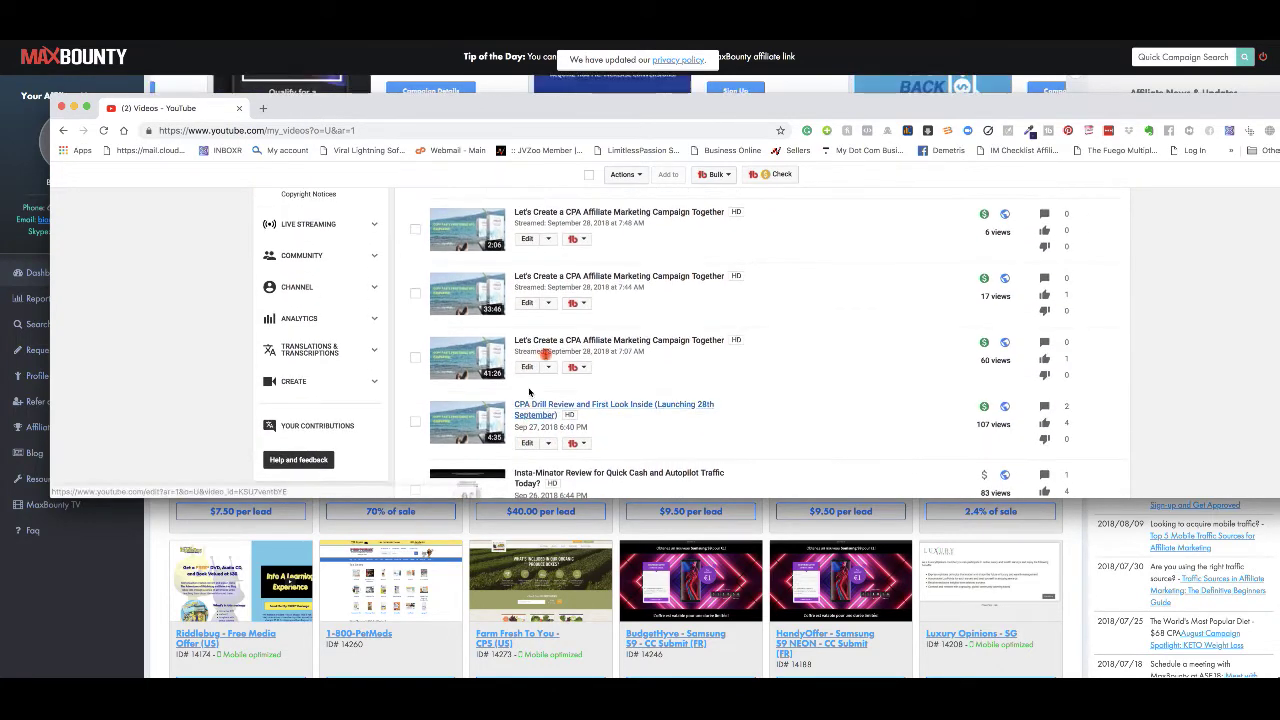
pyautogui.scroll(3, 546, 358)
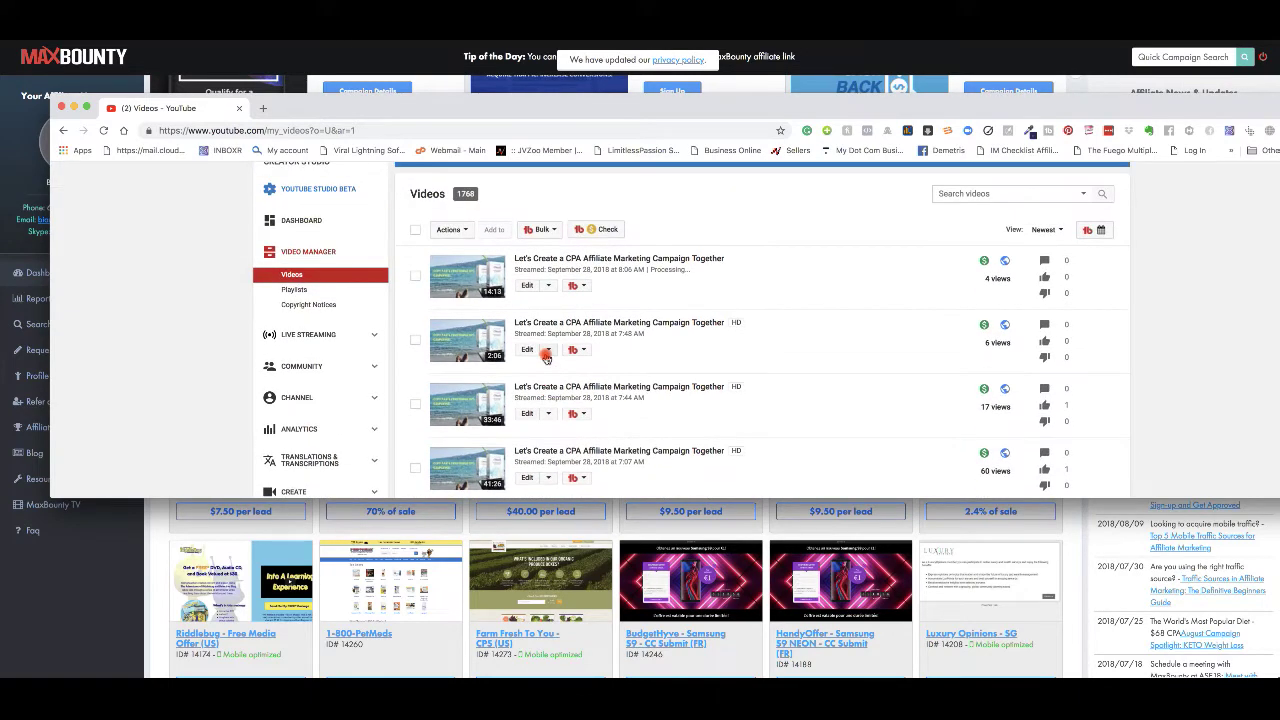
pyautogui.scroll(2, 548, 339)
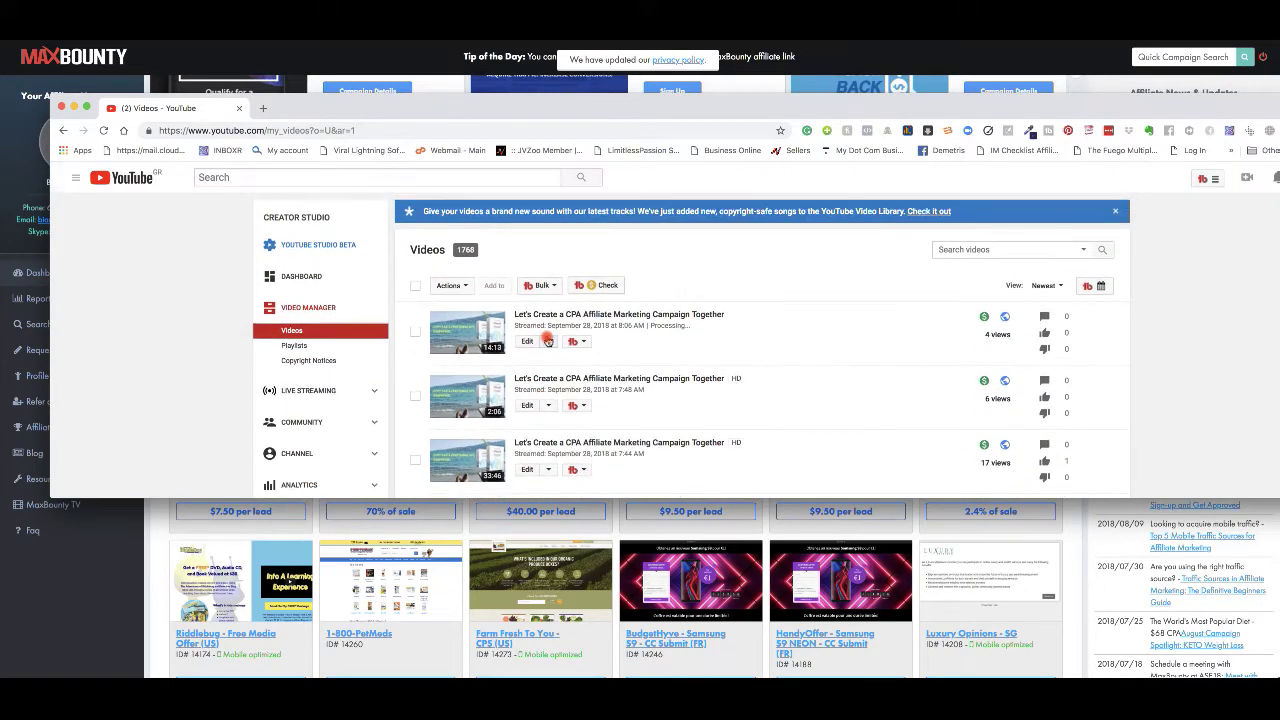
pyautogui.scroll(-2, 547, 341)
pyautogui.scroll(-4, 547, 341)
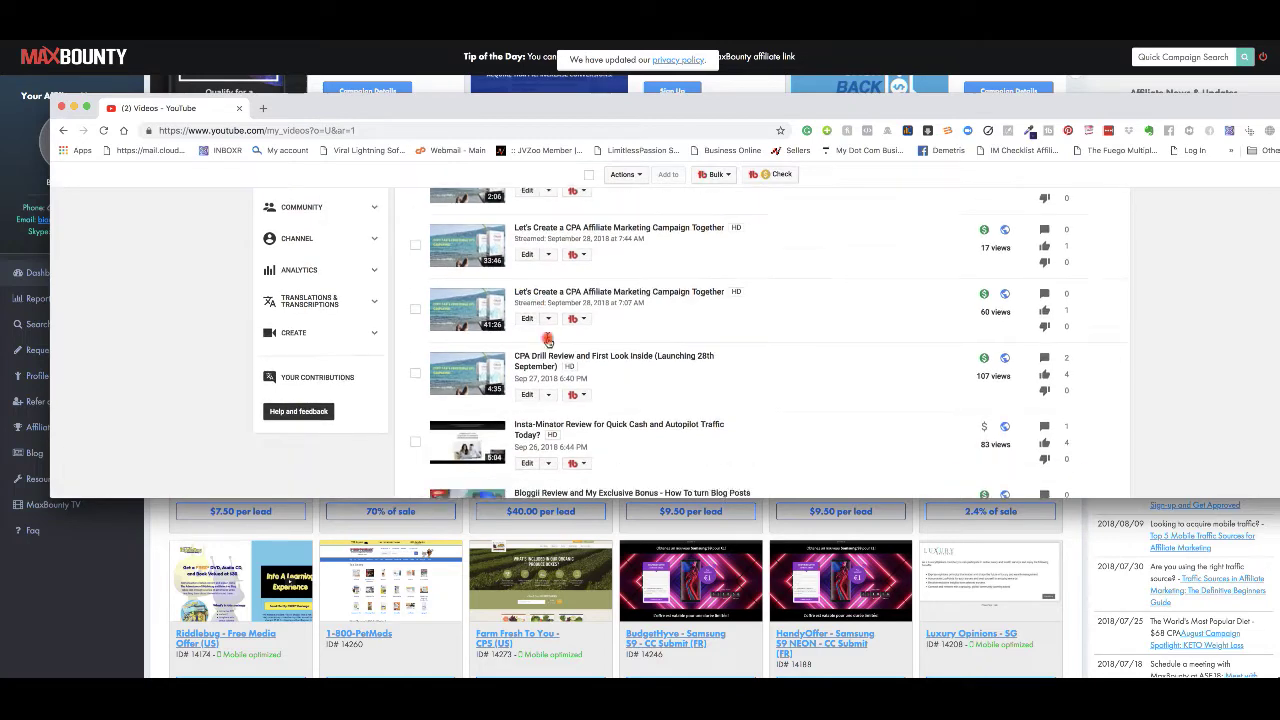
pyautogui.scroll(6, 547, 341)
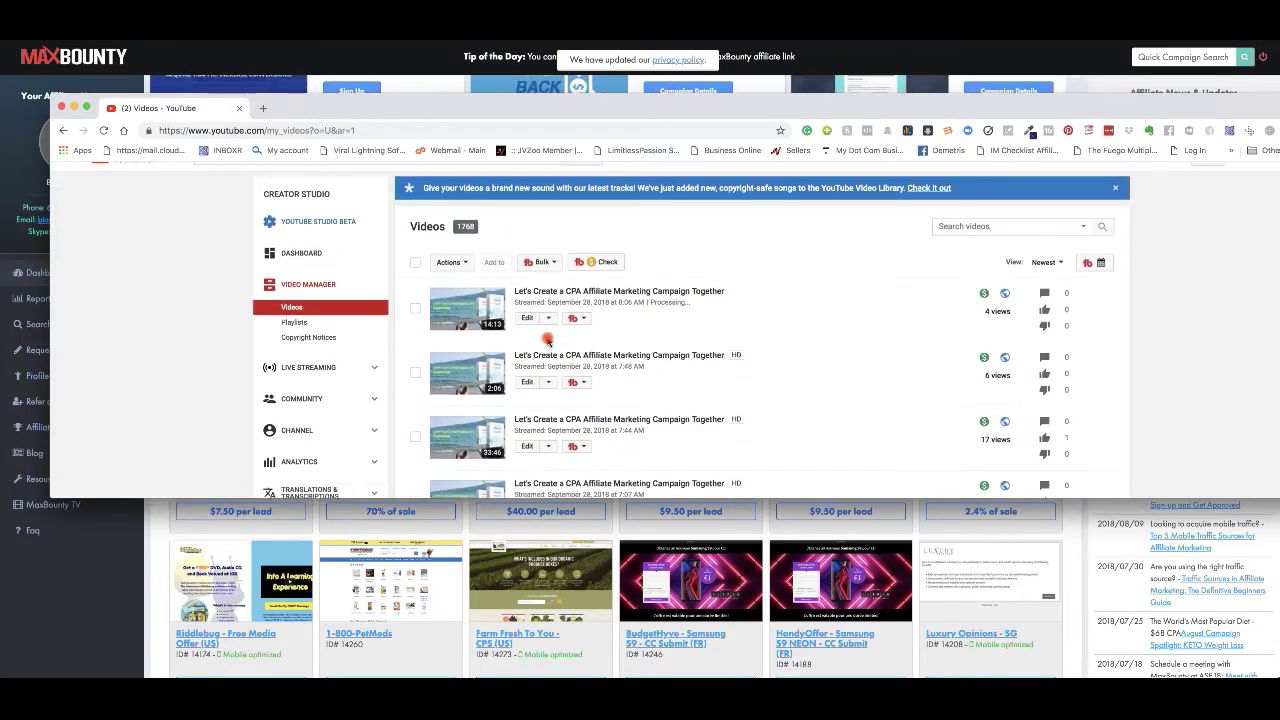
pyautogui.scroll(-1, 548, 341)
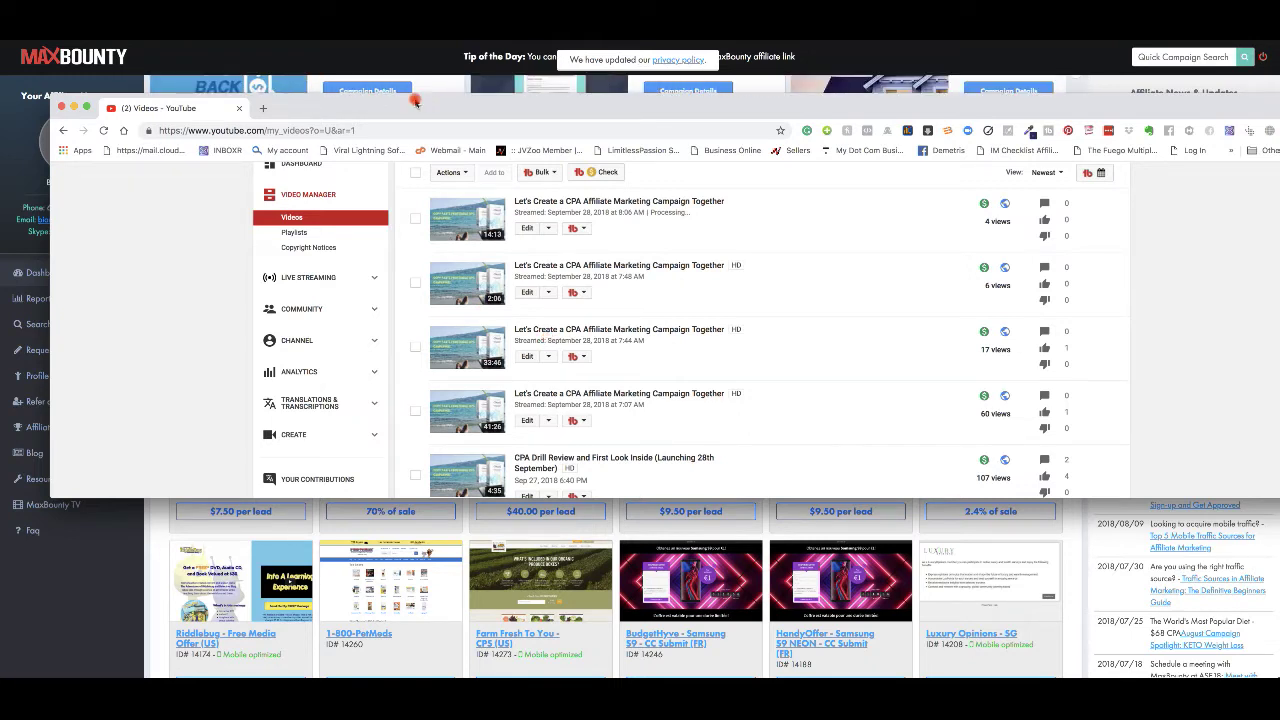
# Step: Minimize the YouTube window covering the MaxBounty dashboard and look over the most recently launched campaigns
pyautogui.moveTo(410, 103); pyautogui.dragTo(1178, 139)
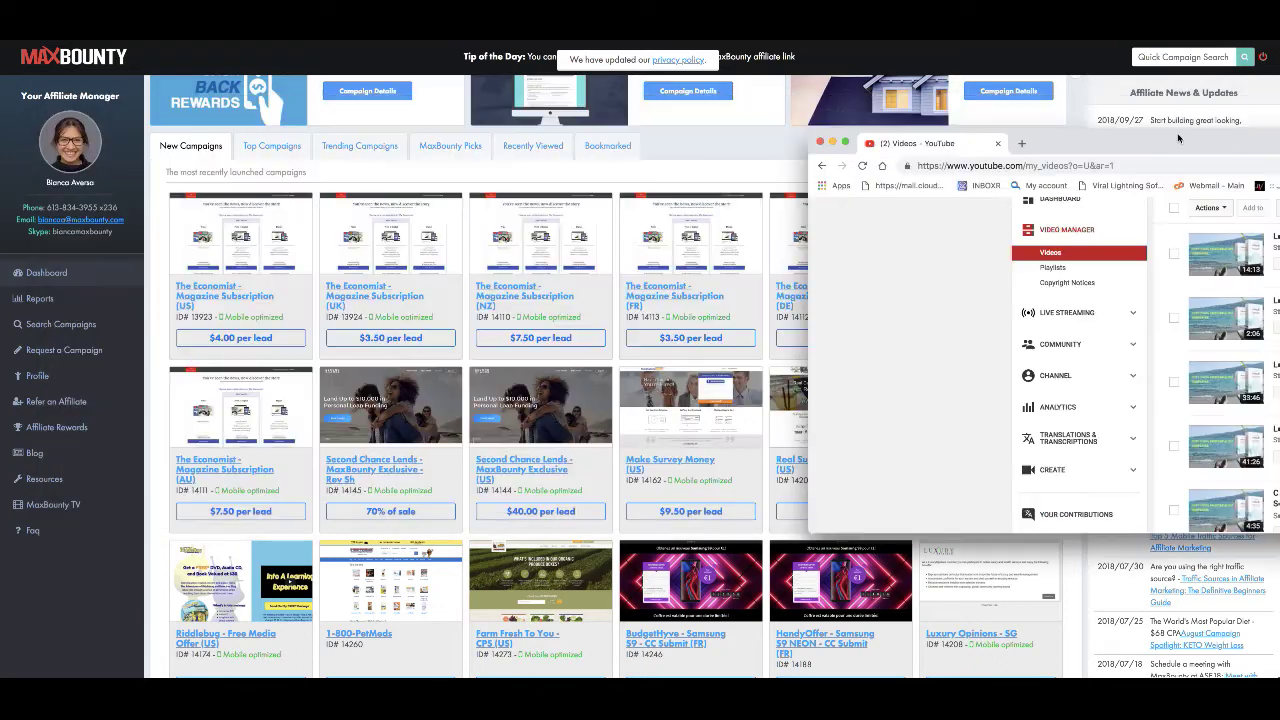
pyautogui.press('super+m')
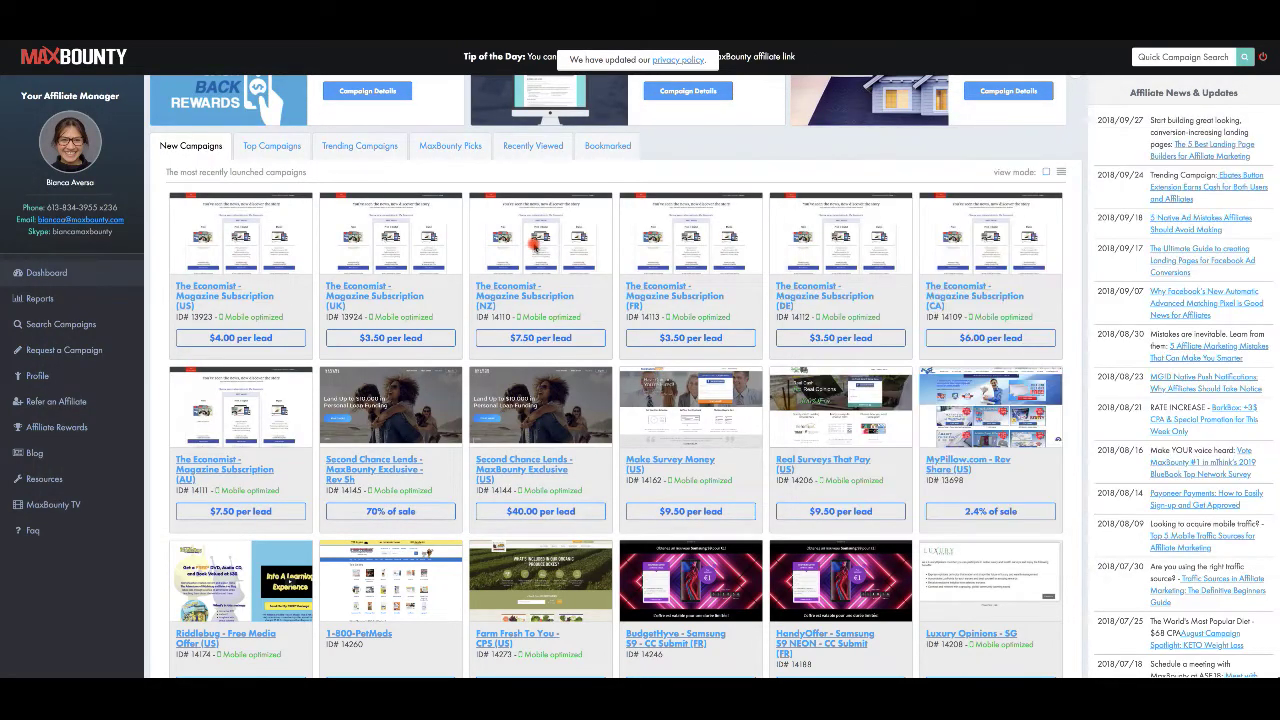
pyautogui.scroll(1, 543, 384)
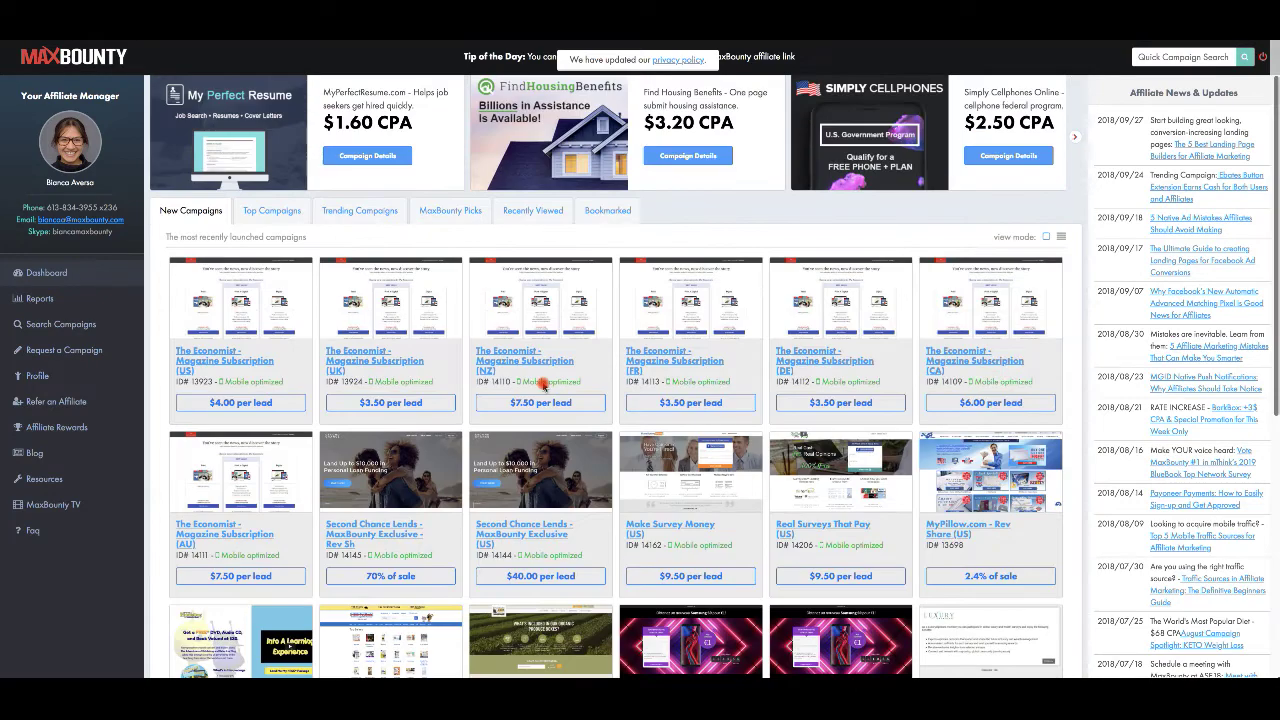
pyautogui.scroll(-2, 543, 384)
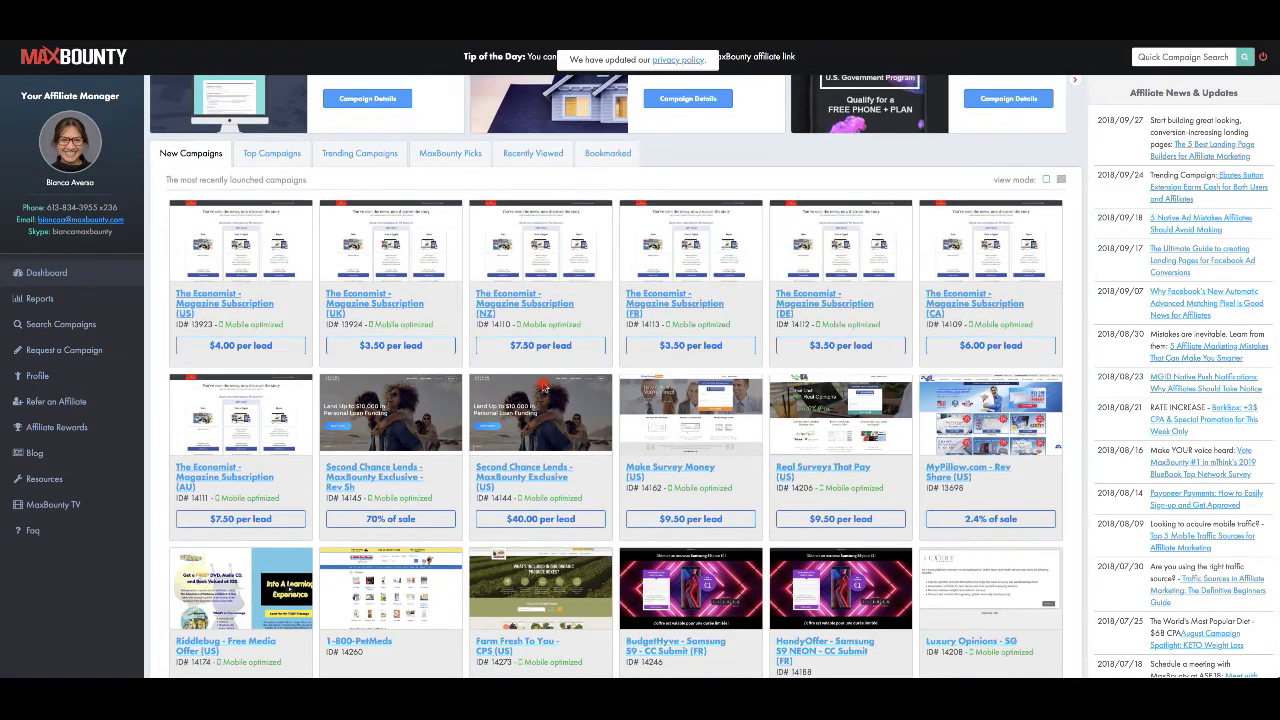
pyautogui.scroll(-2, 543, 384)
pyautogui.scroll(4, 924, 148)
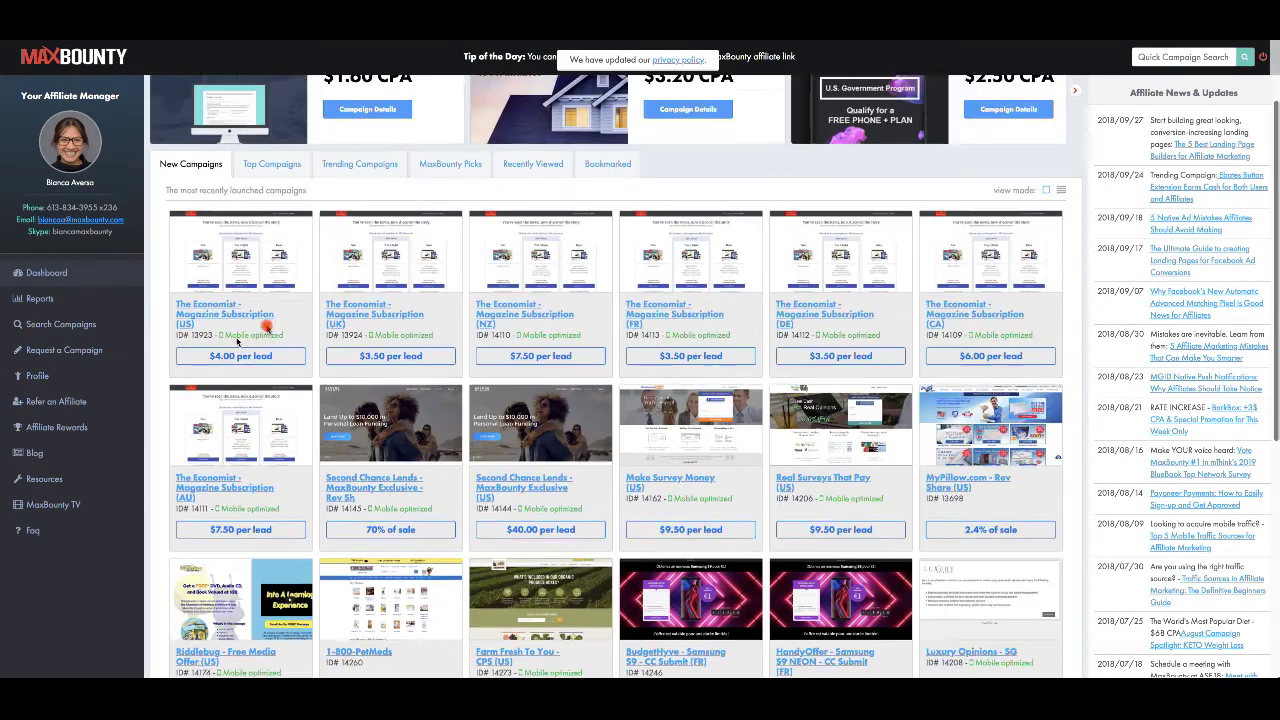
# Step: Search the campaigns for "red tea detox" and open the Red Tea Detox 365 Fat-Burning System (Worldwide) campaign
pyautogui.click(1168, 58)
pyautogui.write('red tea detox')
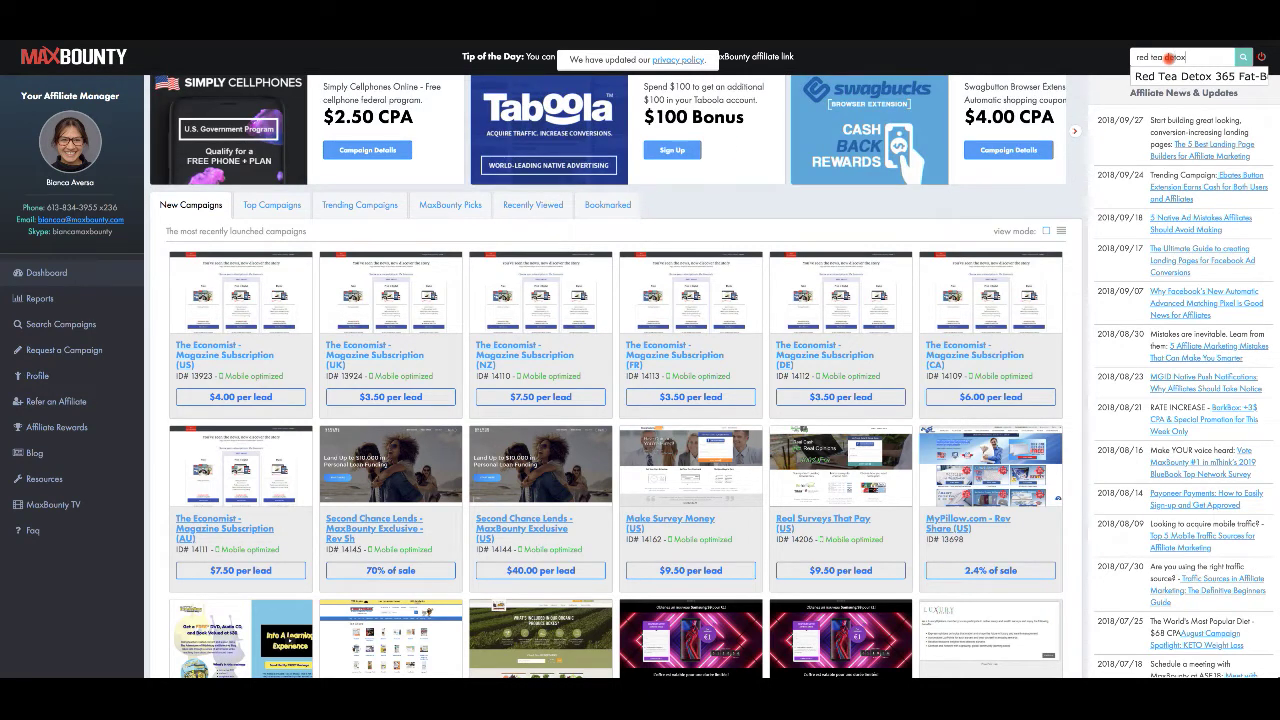
pyautogui.click(1243, 57)
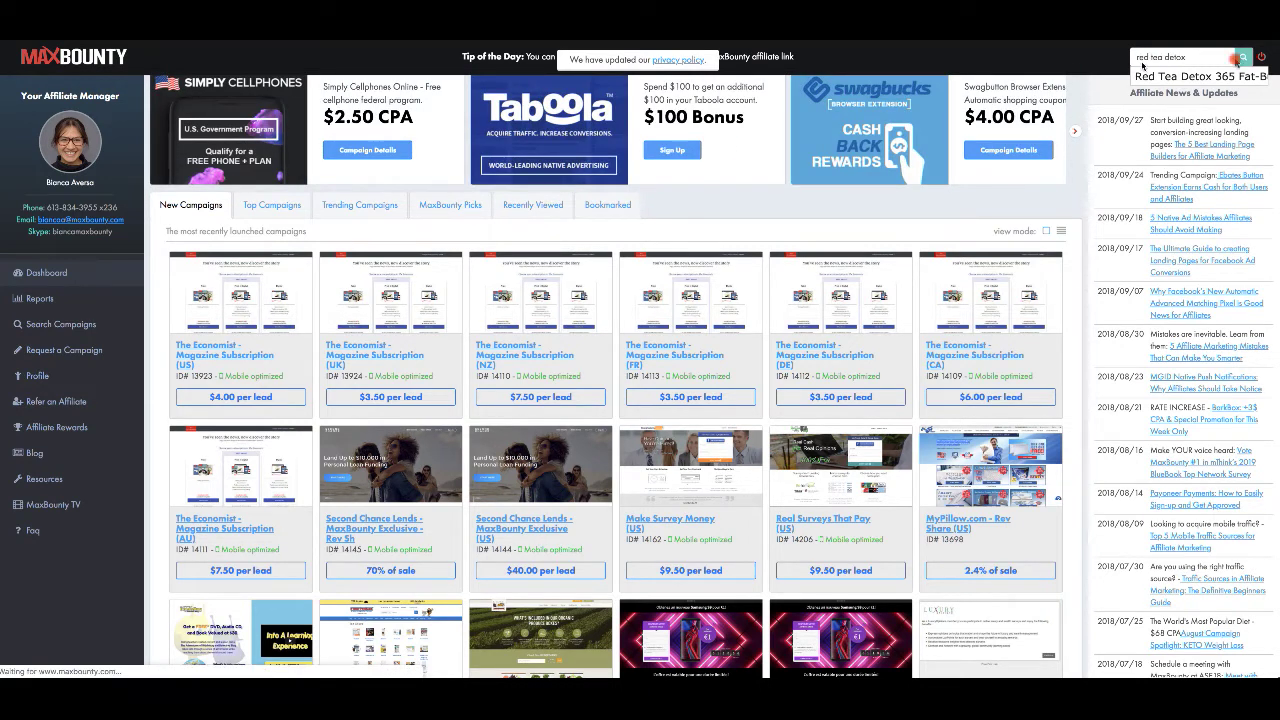
pyautogui.click(1241, 60)
pyautogui.click(350, 250)
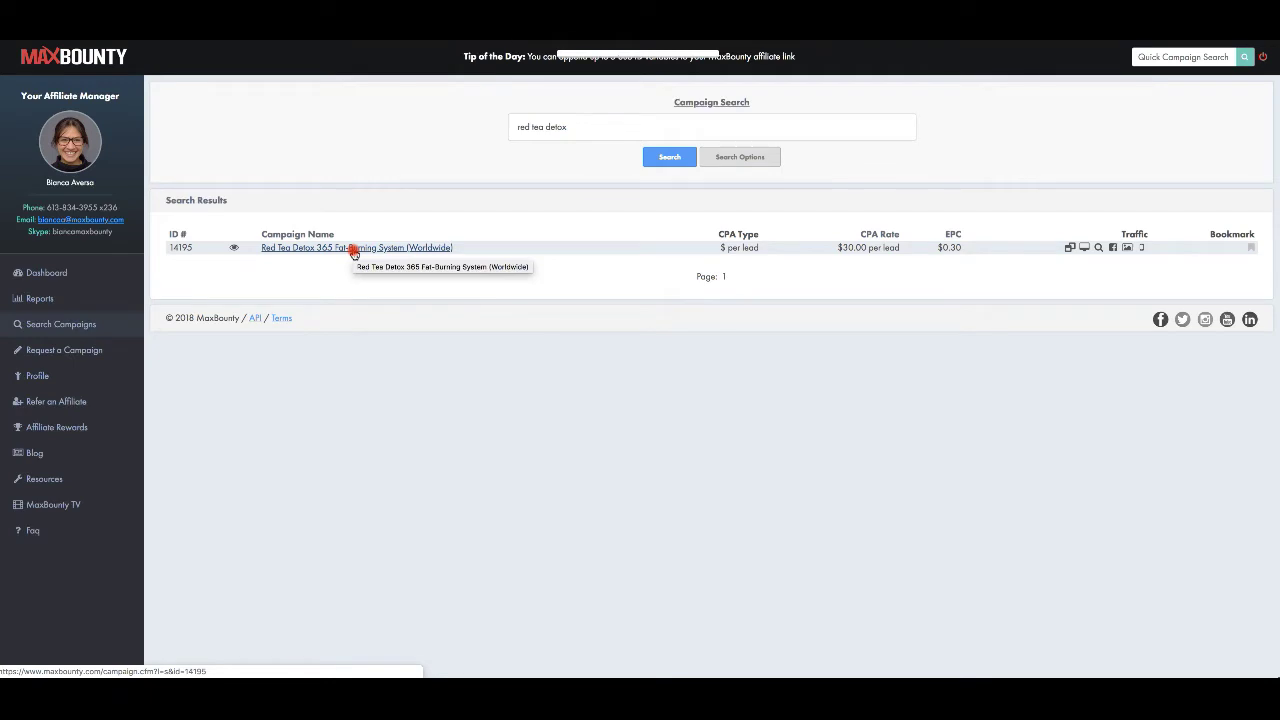
pyautogui.click(354, 252)
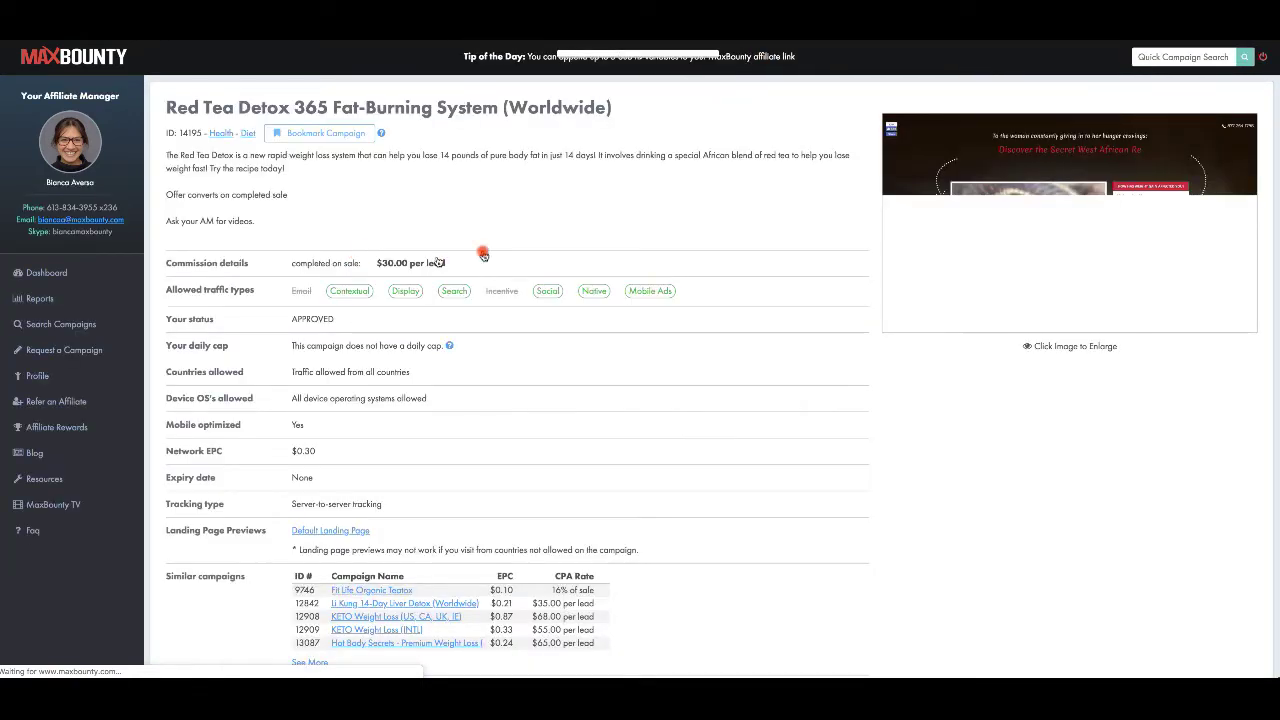
# Step: Review the Red Tea Detox campaign's details and preview its default landing page
pyautogui.scroll(-1, 423, 263)
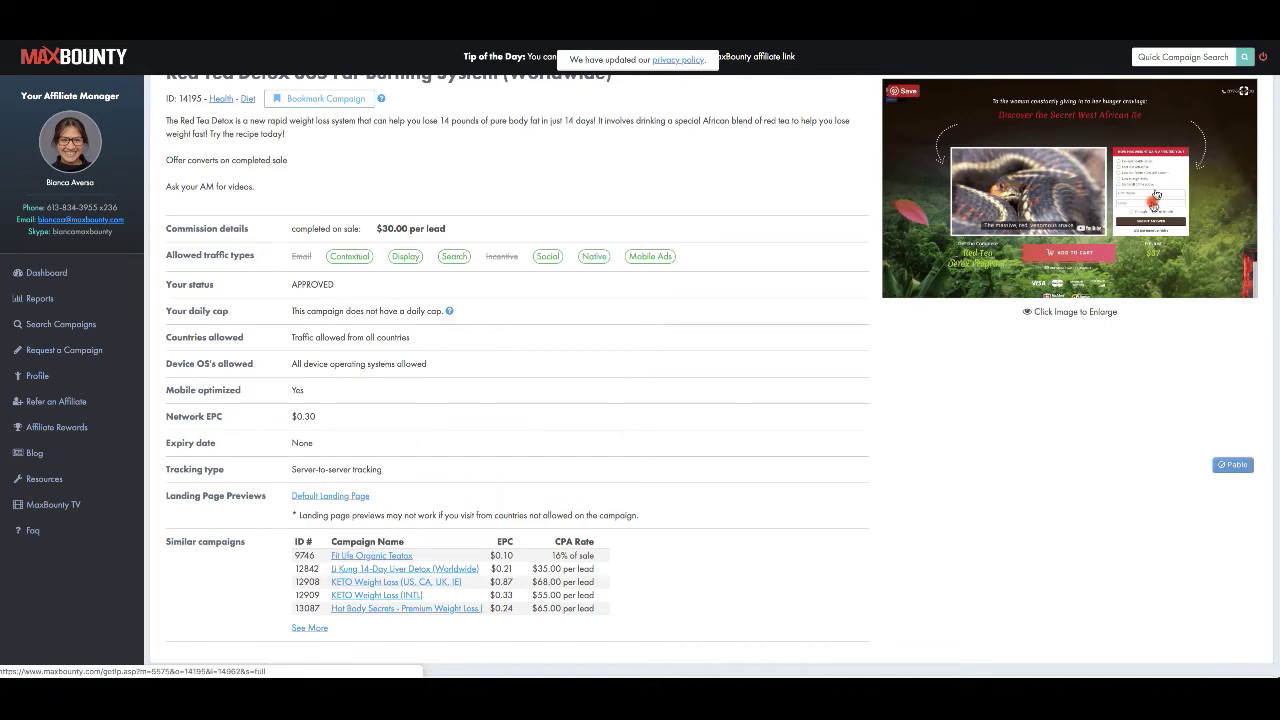
pyautogui.scroll(-3, 425, 230)
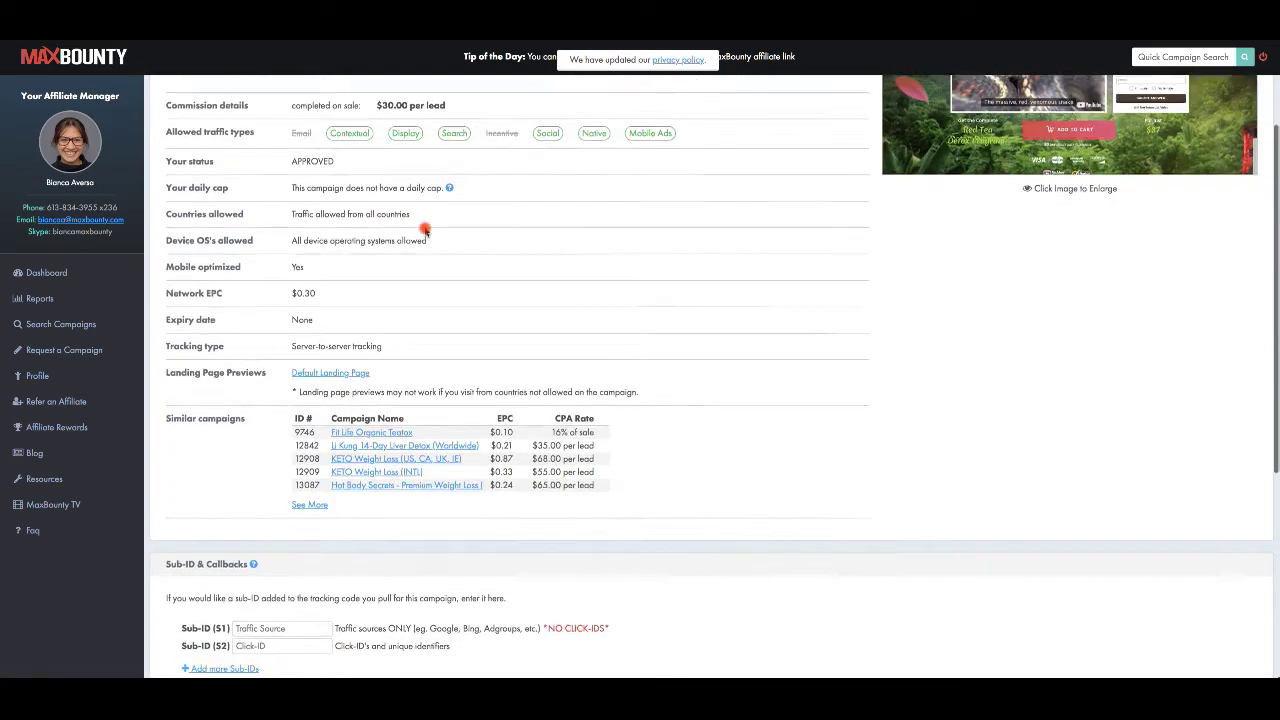
pyautogui.scroll(-3, 424, 229)
pyautogui.scroll(1, 370, 255)
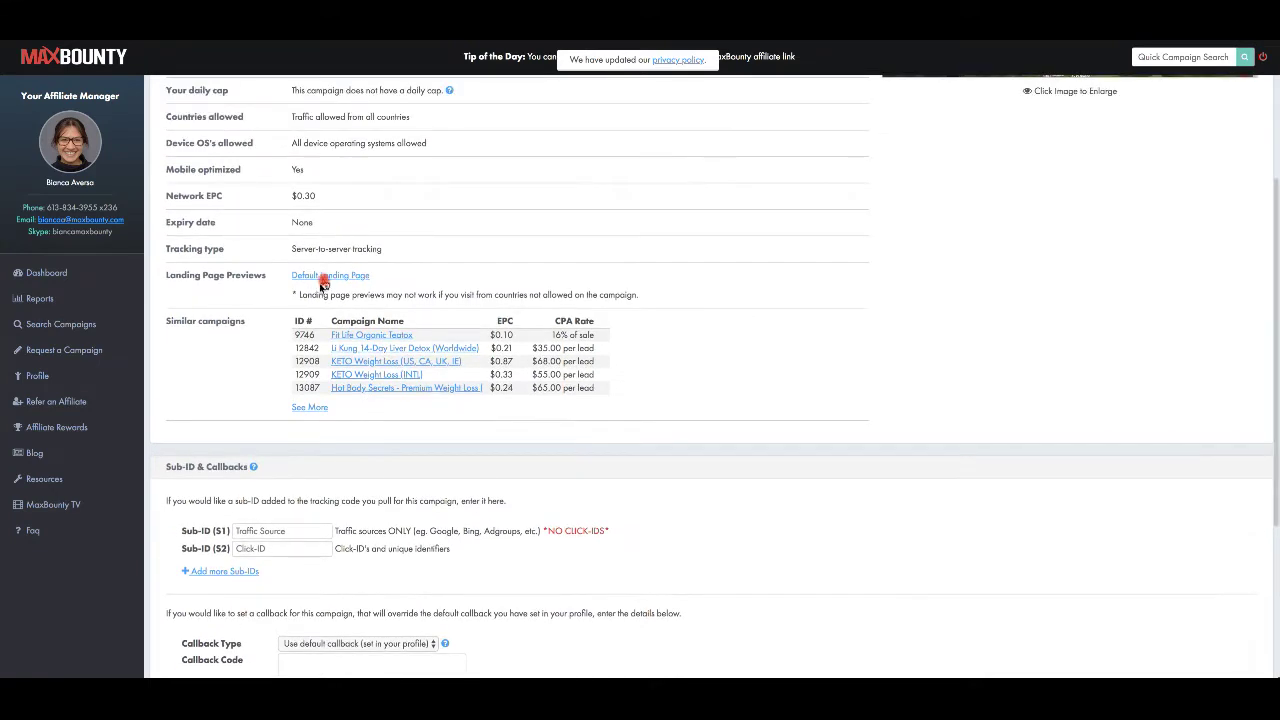
pyautogui.click(327, 277)
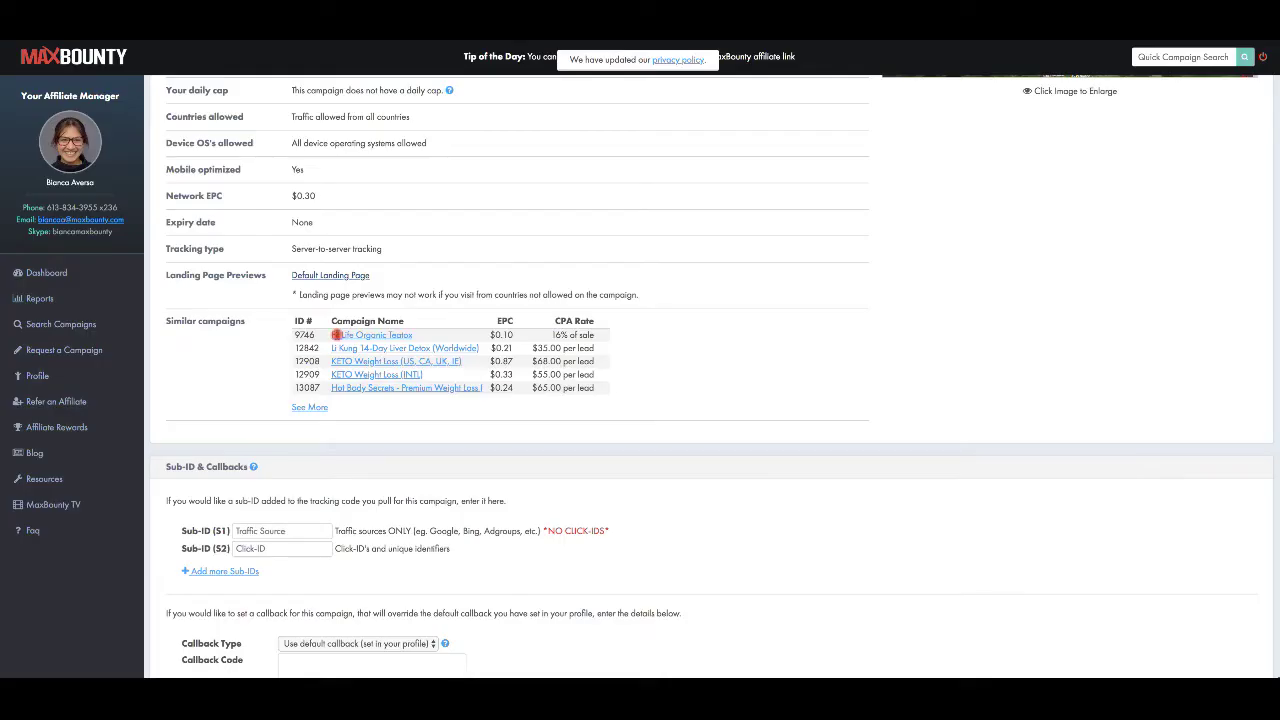
pyautogui.scroll(-5, 313, 325)
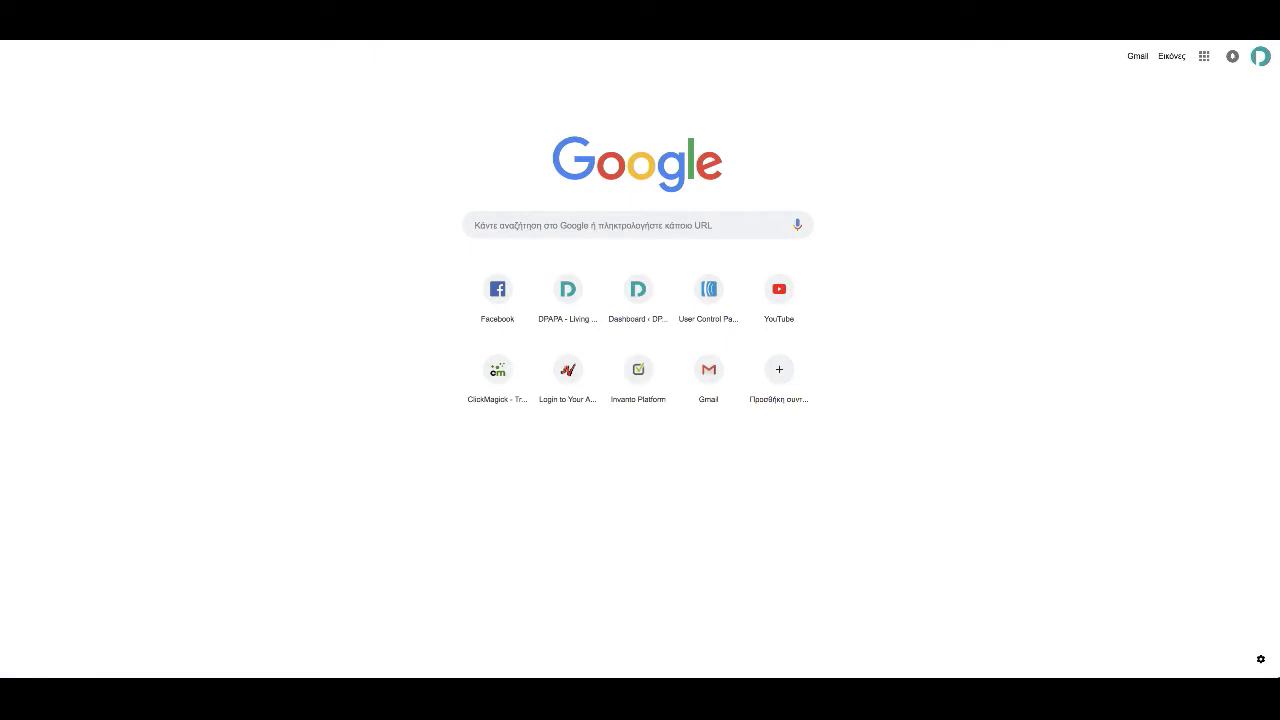
# Step: Go to wix.com and view the live Red Tea Detox site from the list of sites
pyautogui.write('wix.com')
pyautogui.press('Return')
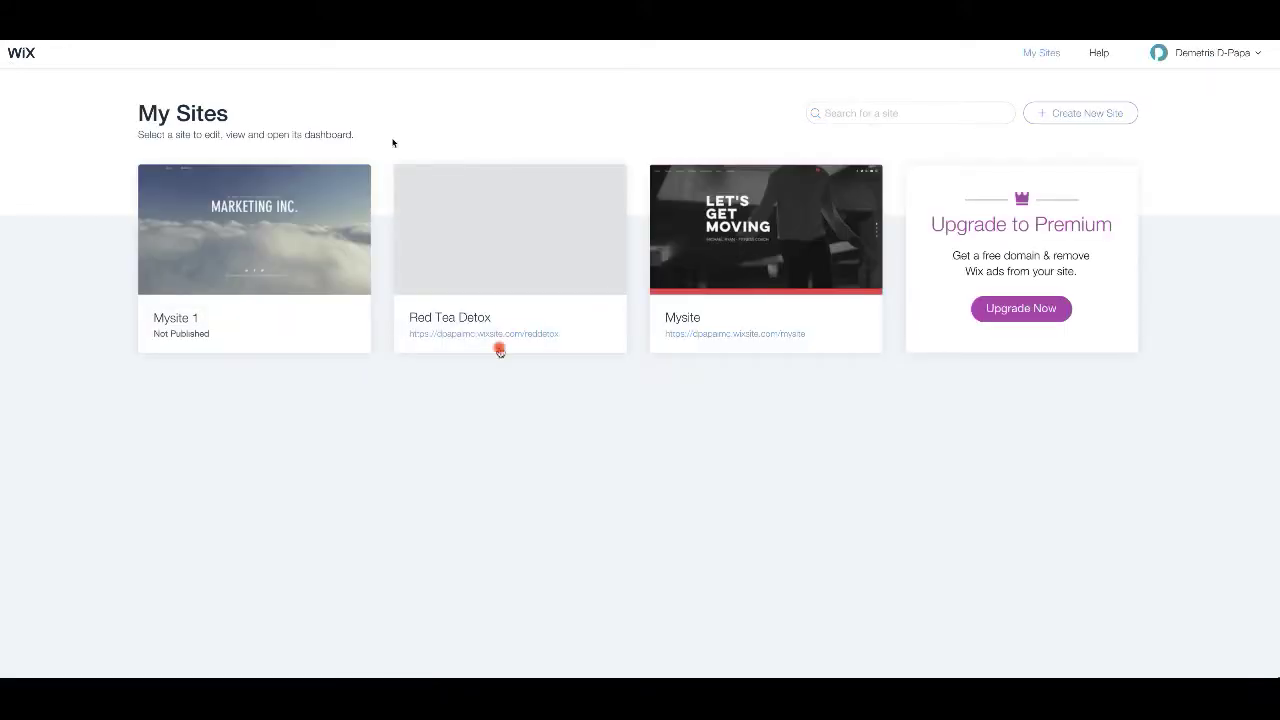
pyautogui.moveTo(500, 330)
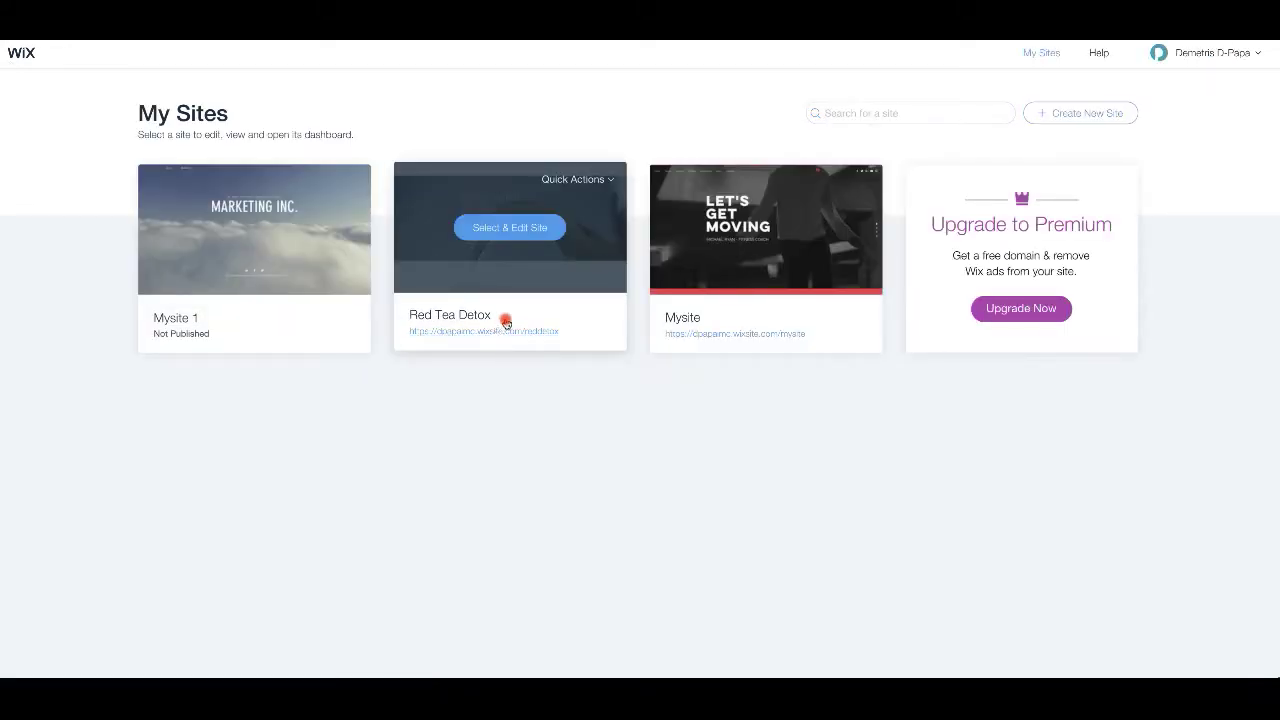
pyautogui.click(610, 182)
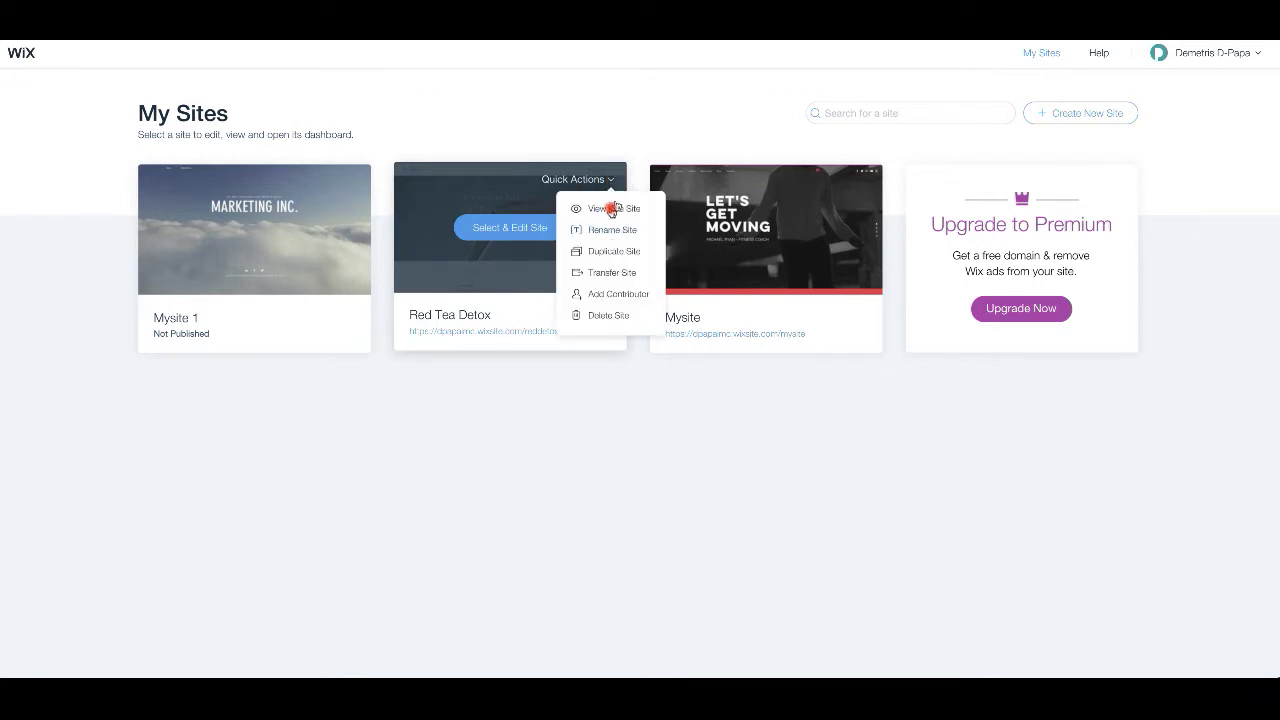
pyautogui.click(611, 209)
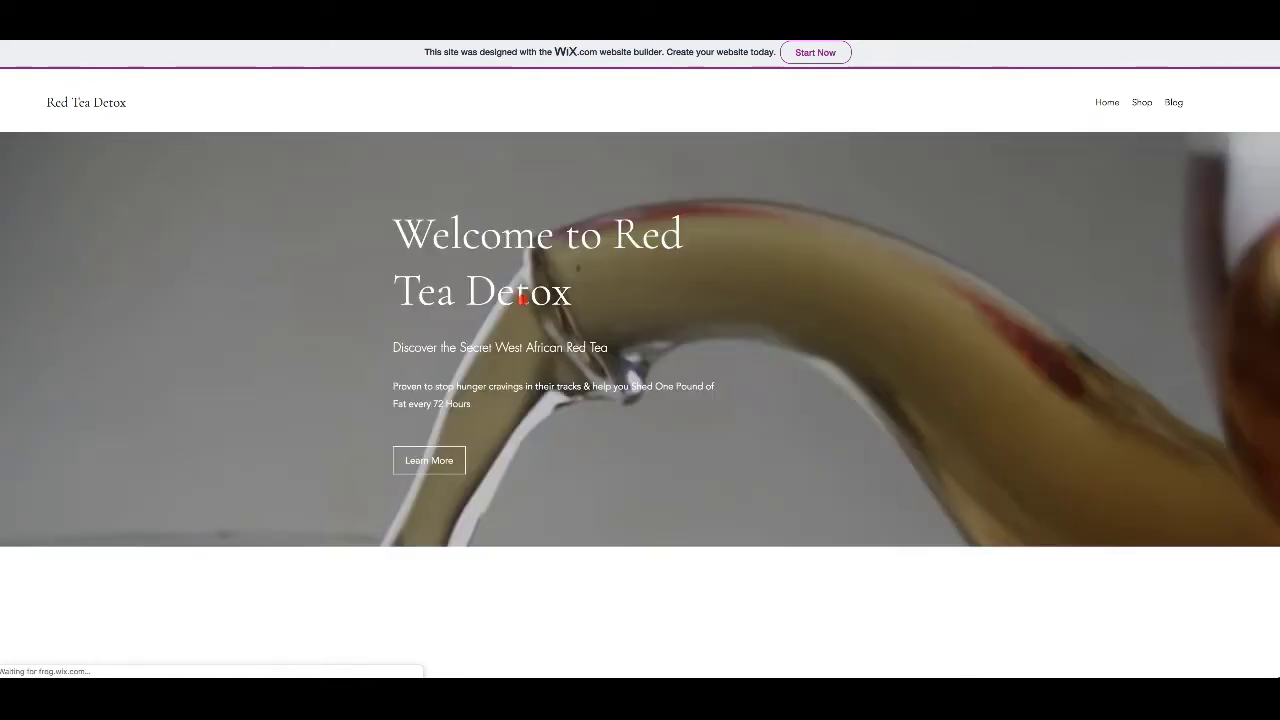
pyautogui.scroll(-2, 521, 300)
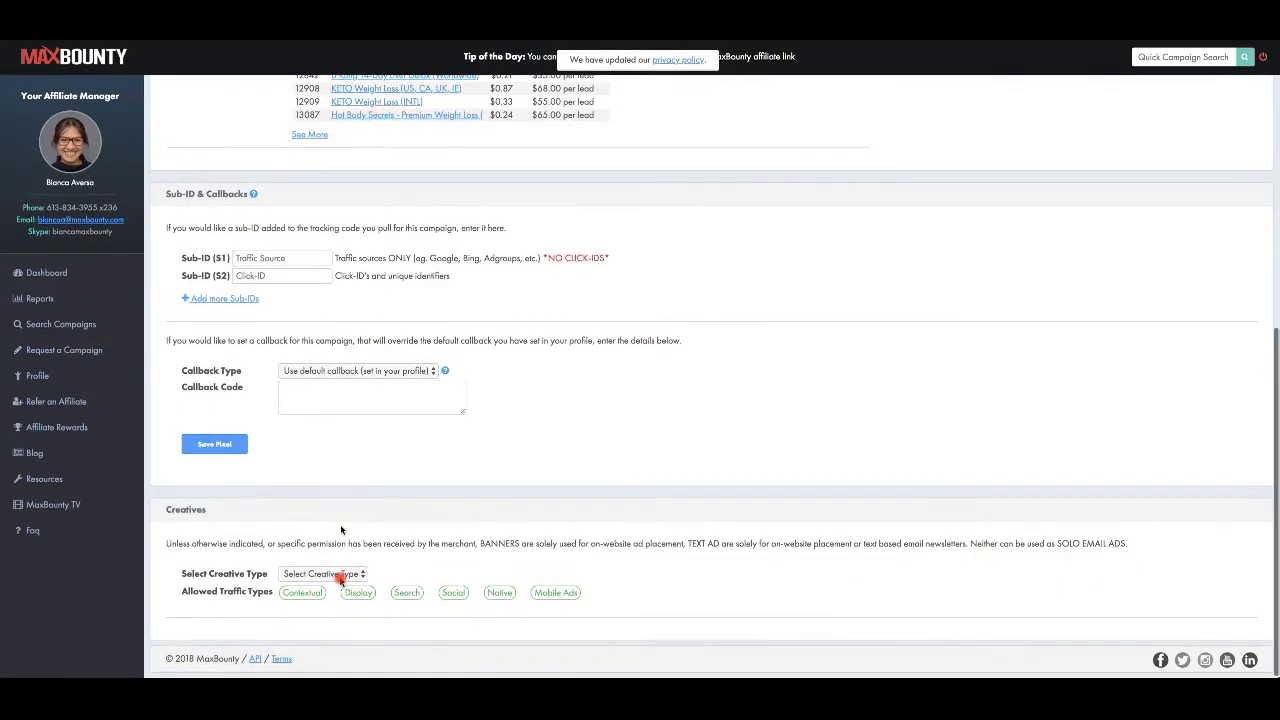
# Step: Back on the MaxBounty campaign page, get the tracking code for the Search creative type and select its link text
pyautogui.click(340, 573)
pyautogui.click(343, 600)
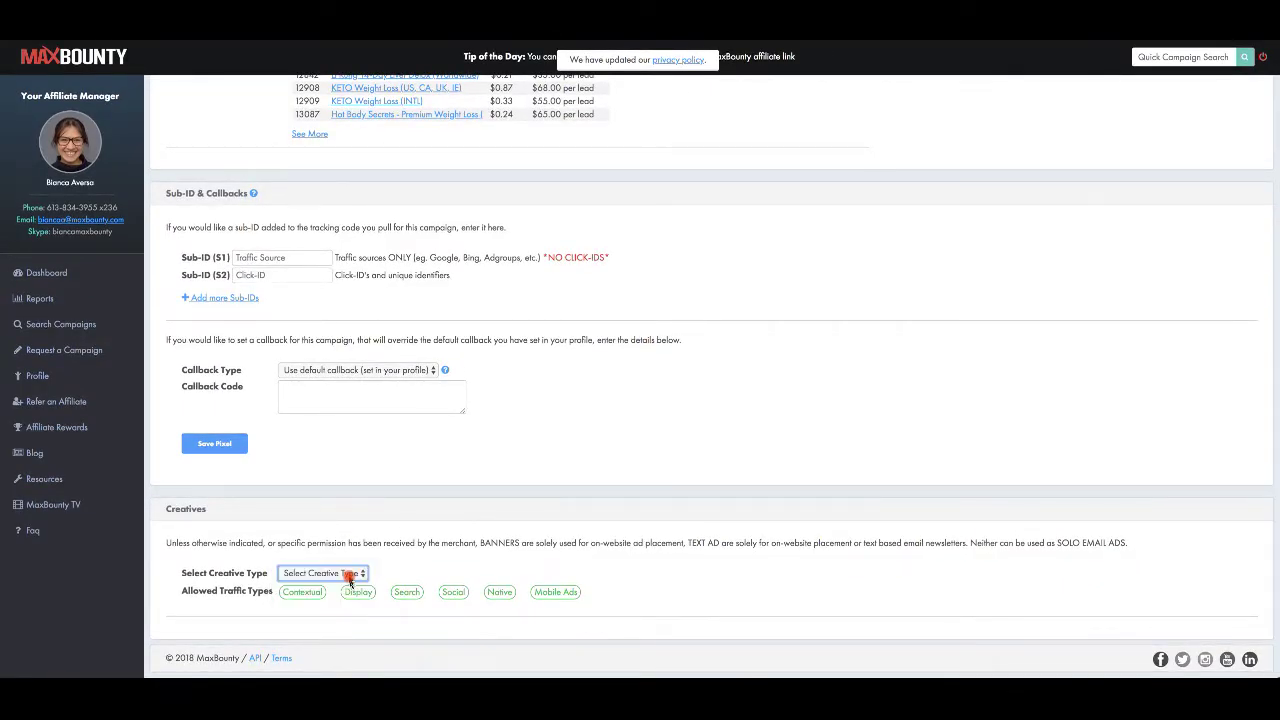
pyautogui.scroll(-1, 365, 600)
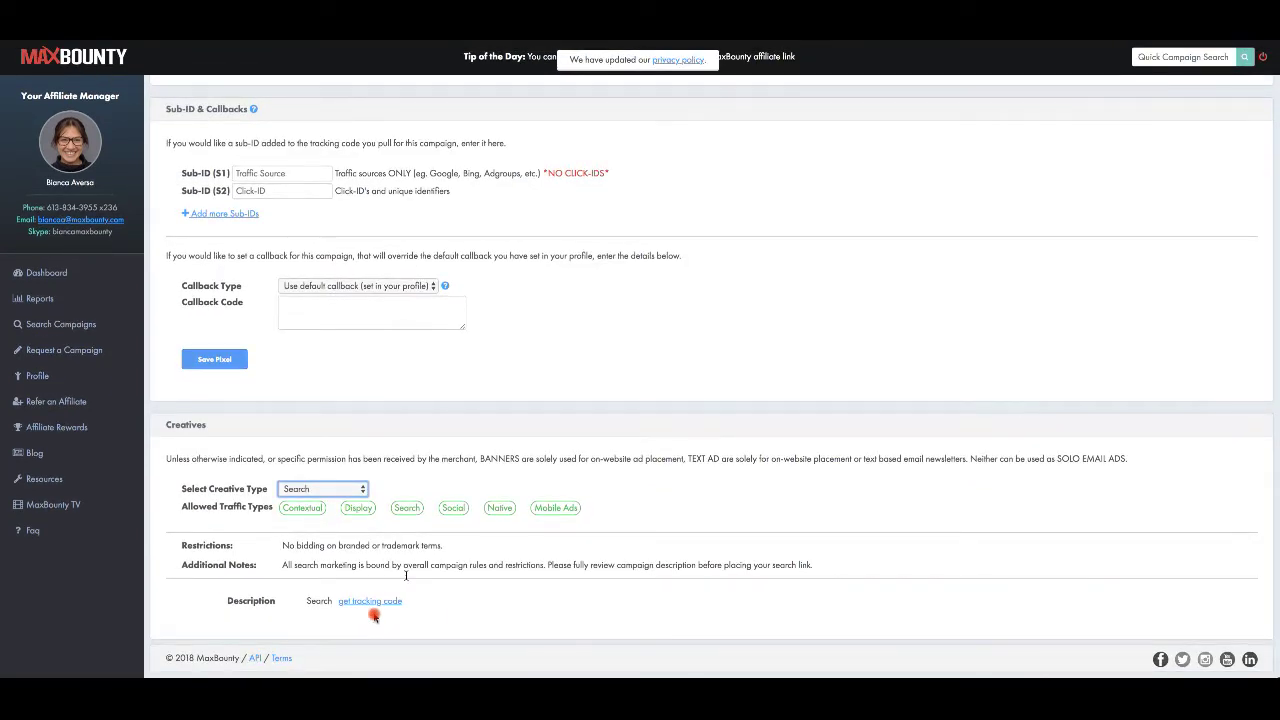
pyautogui.click(372, 600)
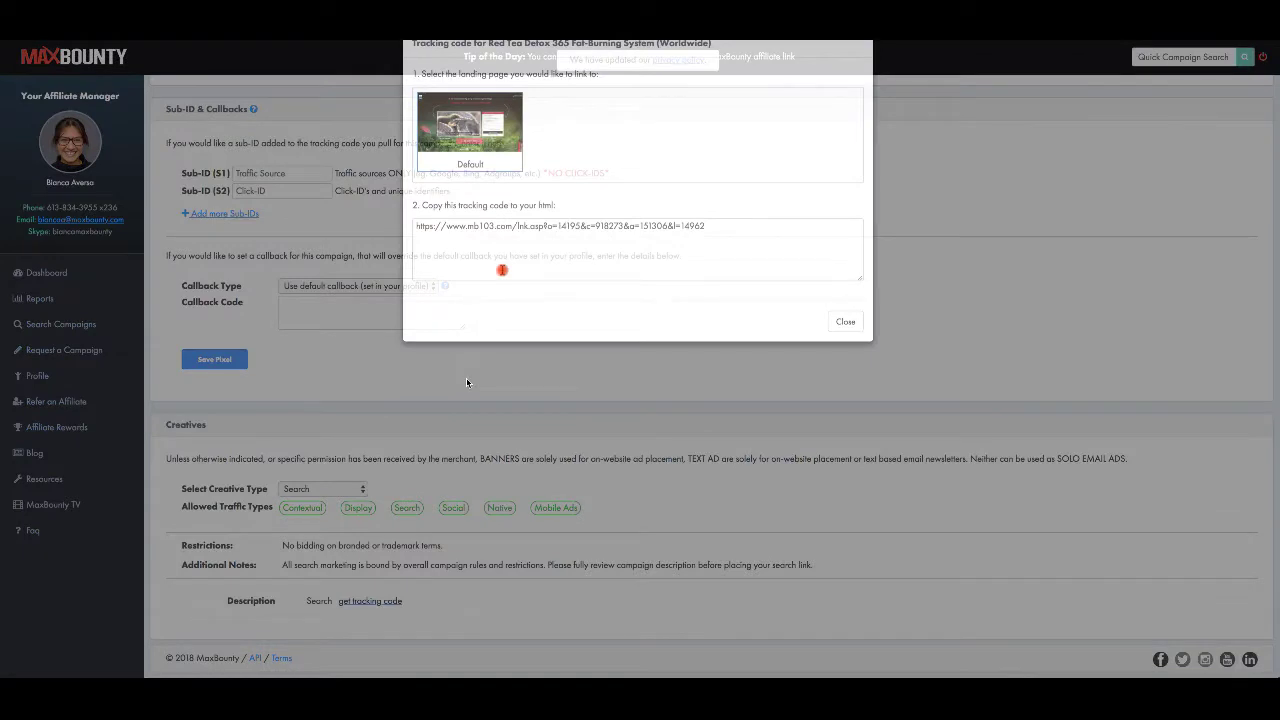
pyautogui.moveTo(463, 254); pyautogui.dragTo(708, 254)
pyautogui.click(415, 253)
pyautogui.moveTo(415, 253); pyautogui.dragTo(713, 247)
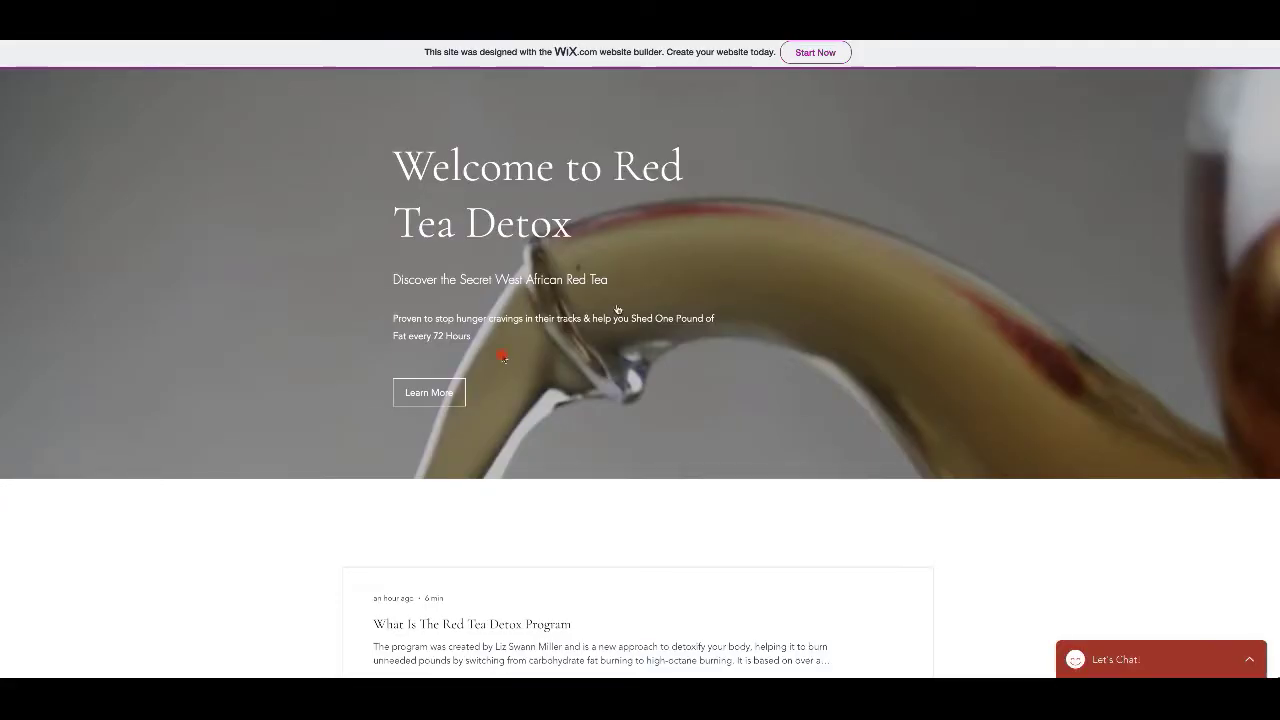
# Step: On the Red Tea Detox site, check where Learn More leads and open the blog post "What Is The Red Tea Detox Program"
pyautogui.click(428, 393)
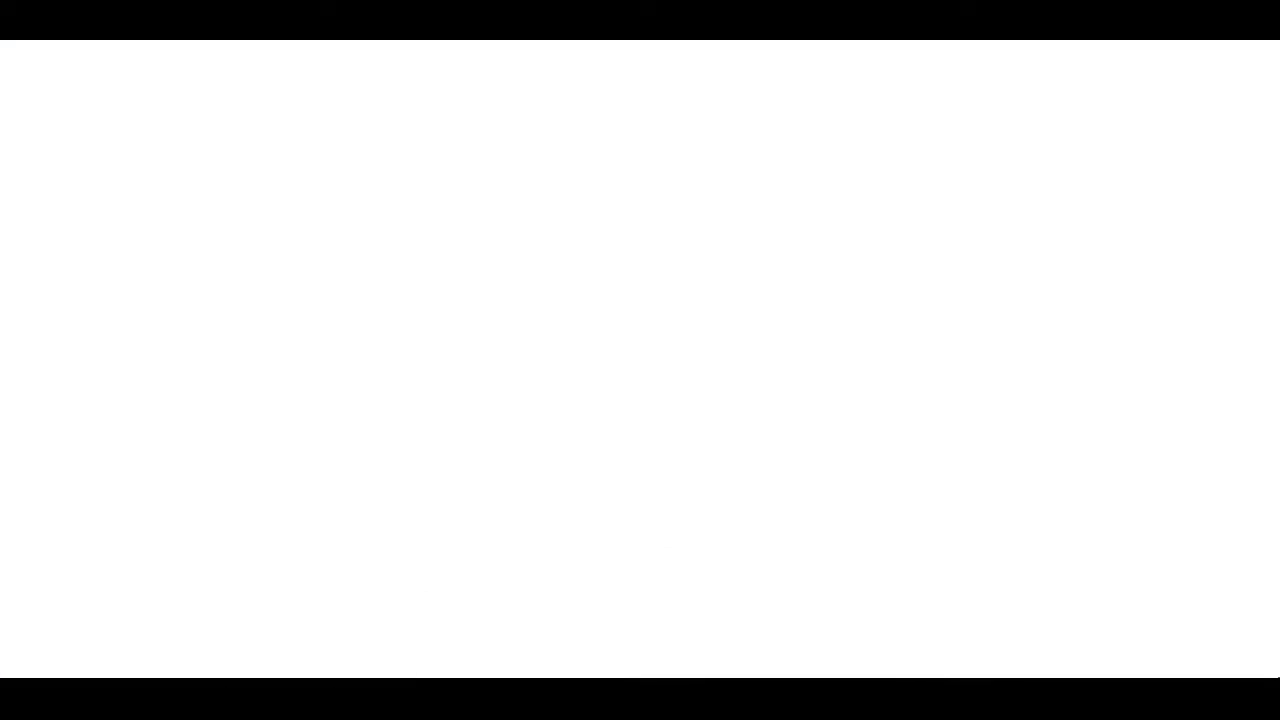
pyautogui.scroll(-1, 522, 341)
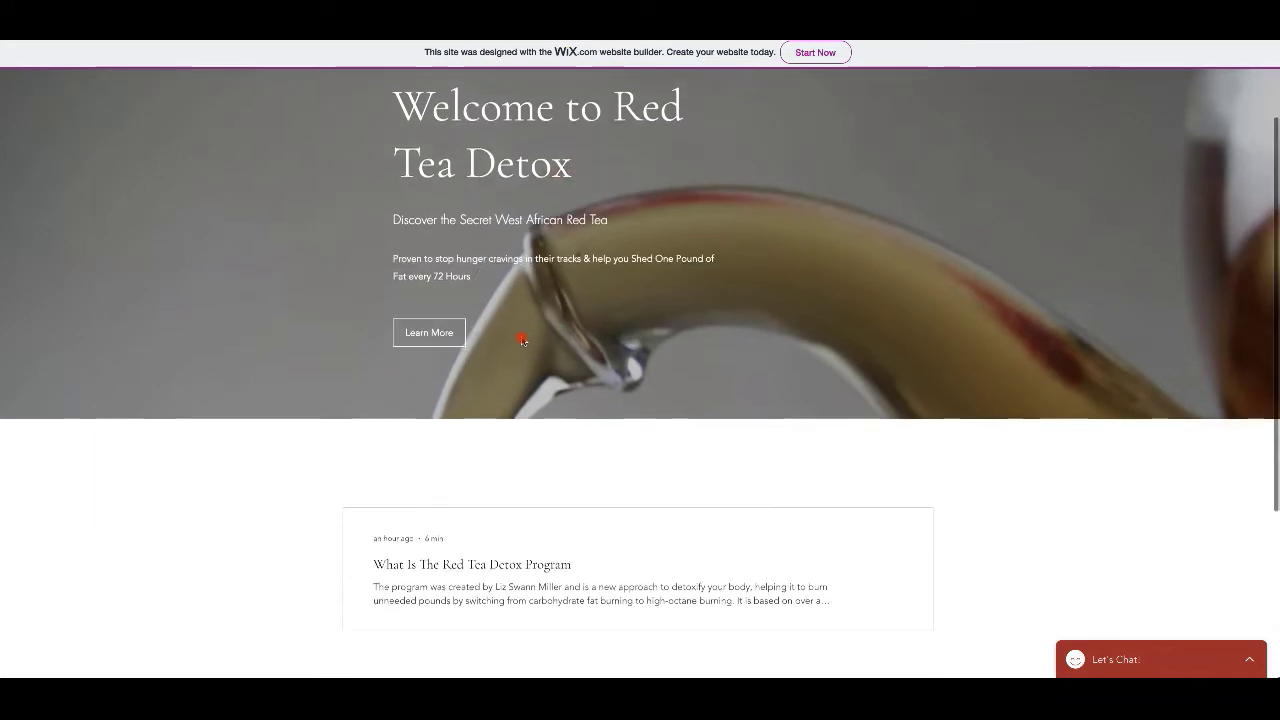
pyautogui.scroll(-3, 443, 531)
pyautogui.scroll(-1, 400, 374)
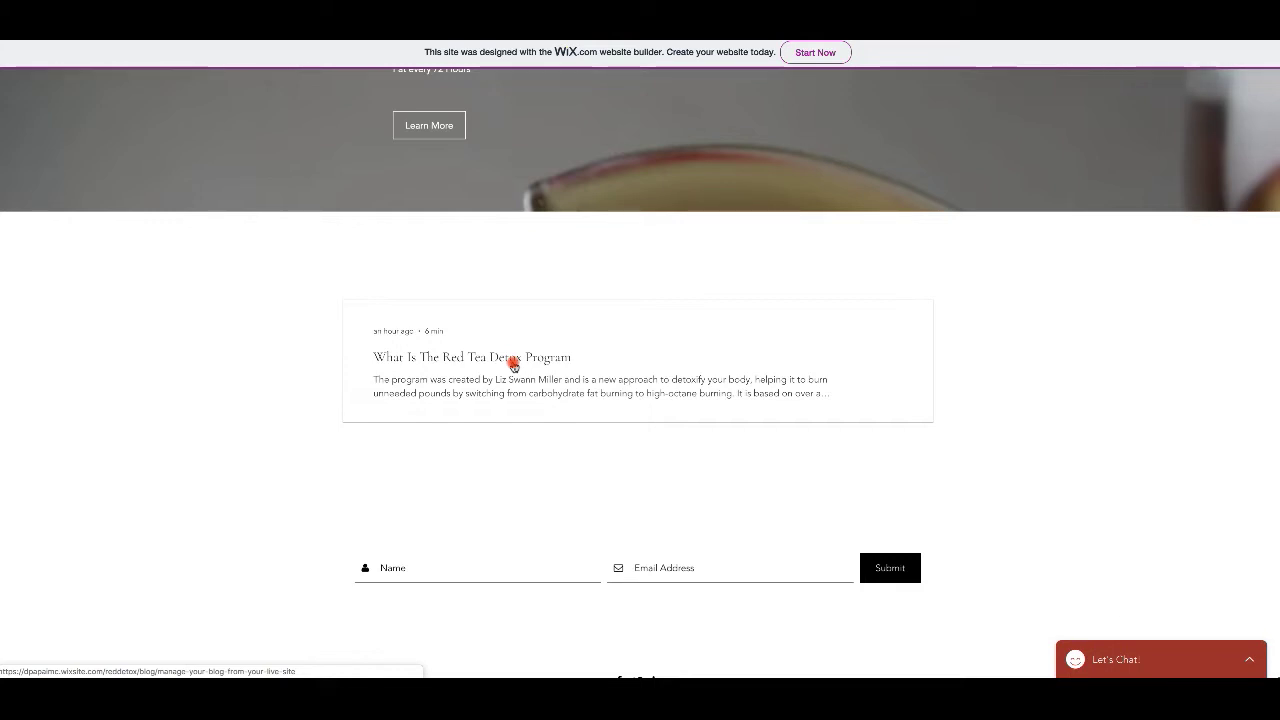
pyautogui.click(572, 390)
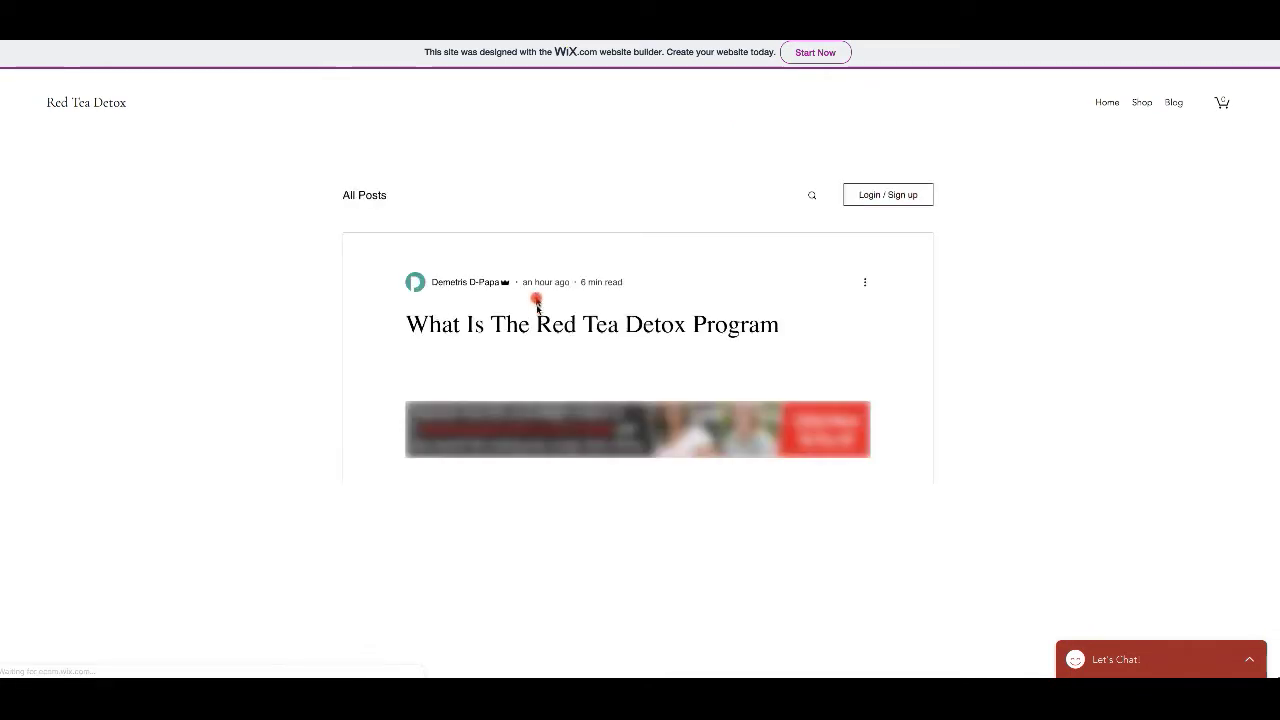
# Step: Read through the blog post "What Is The Red Tea Detox Program", examining its banner and the affiliate links in the text
pyautogui.scroll(-1, 634, 360)
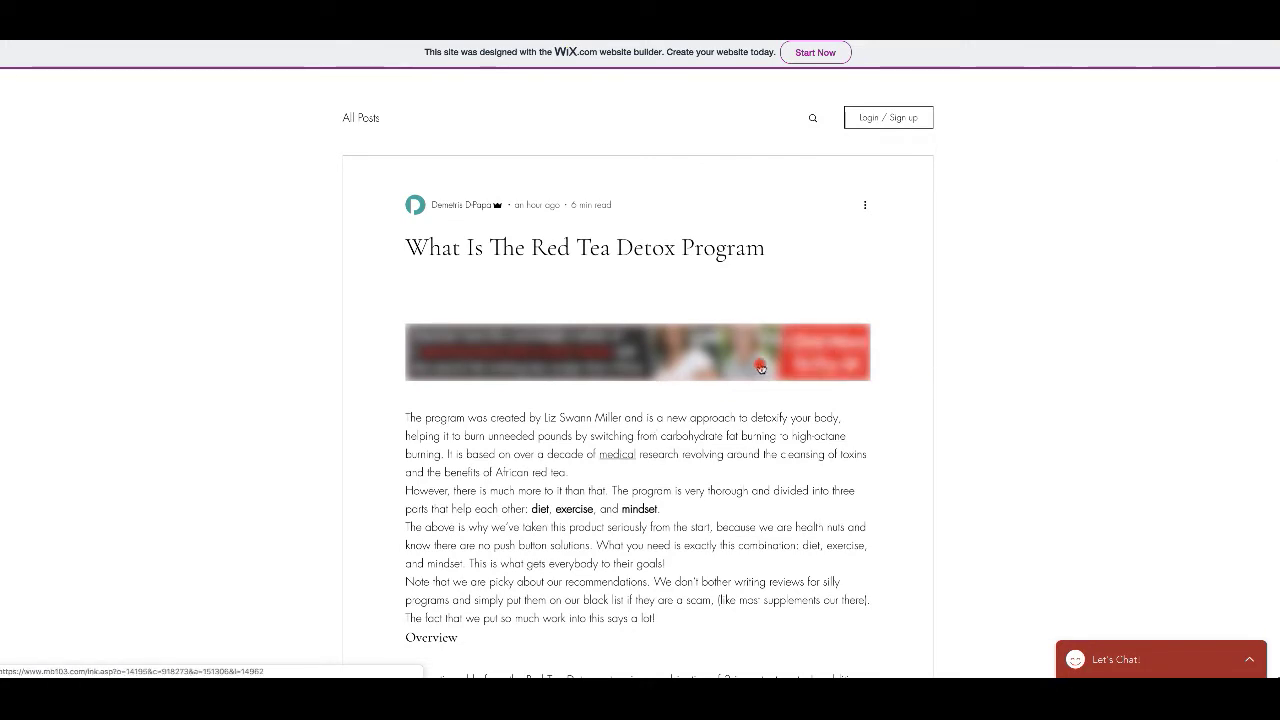
pyautogui.scroll(-3, 531, 332)
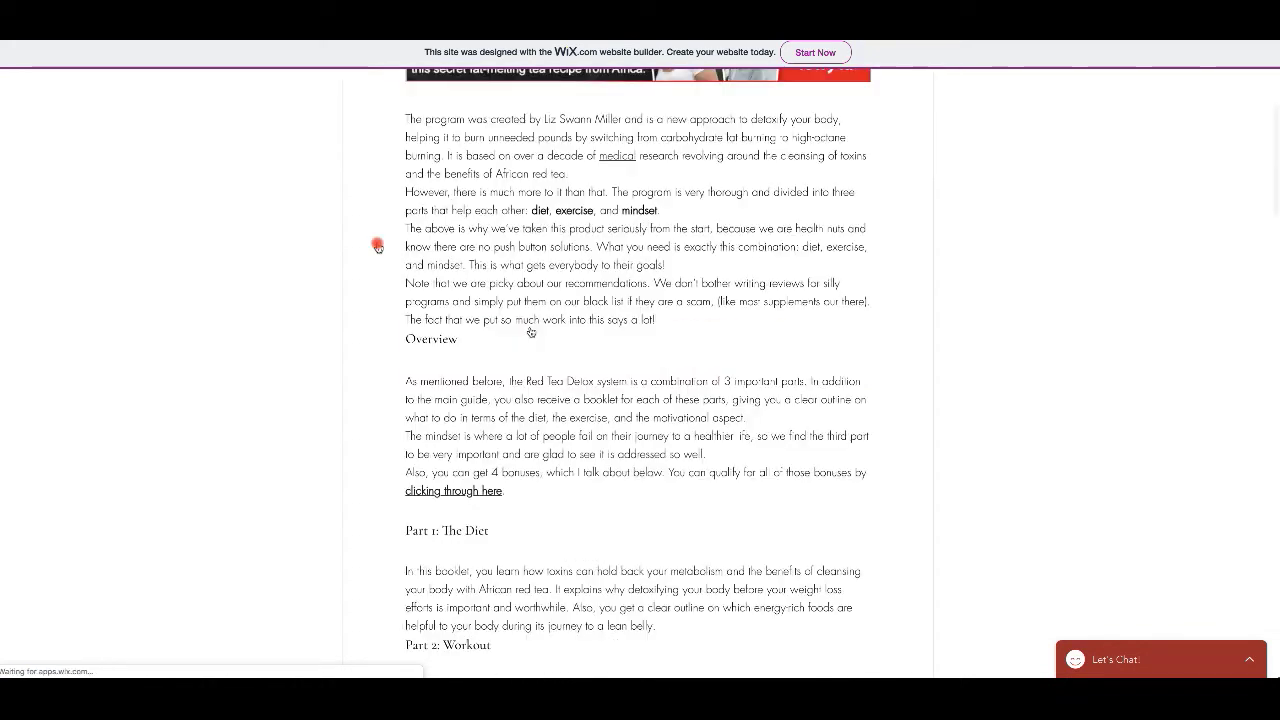
pyautogui.scroll(2, 382, 248)
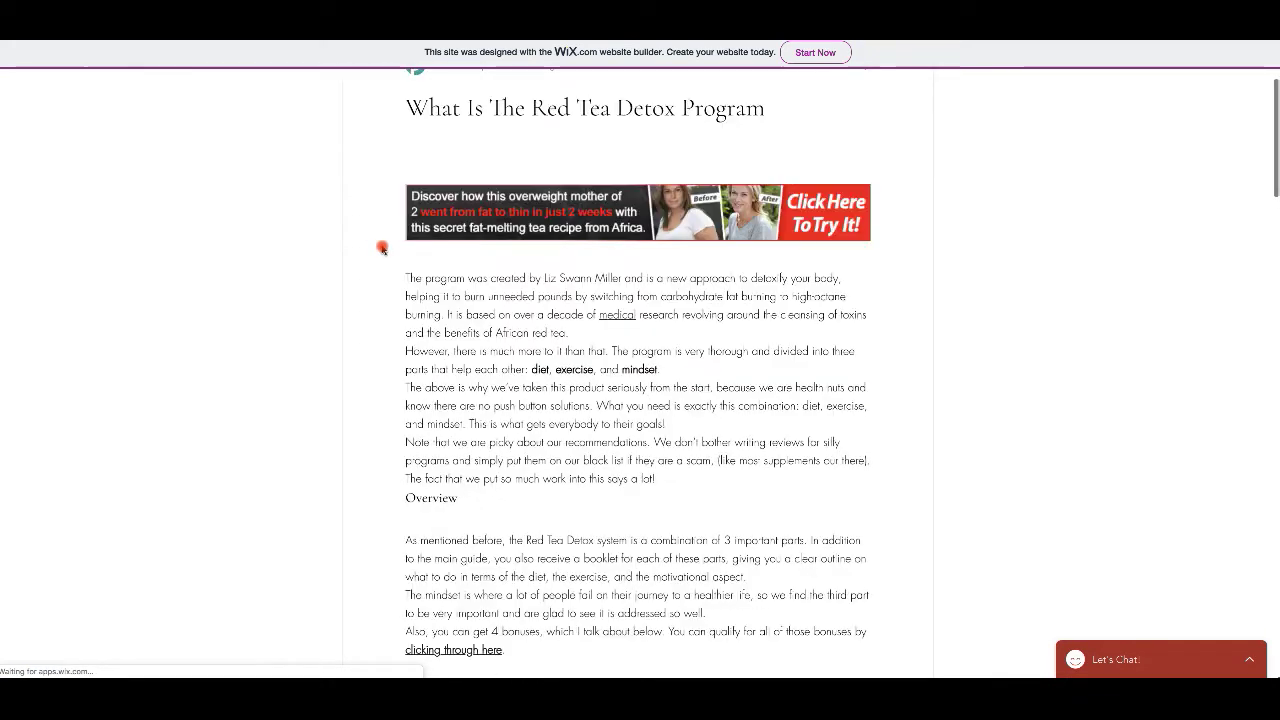
pyautogui.scroll(-1, 380, 246)
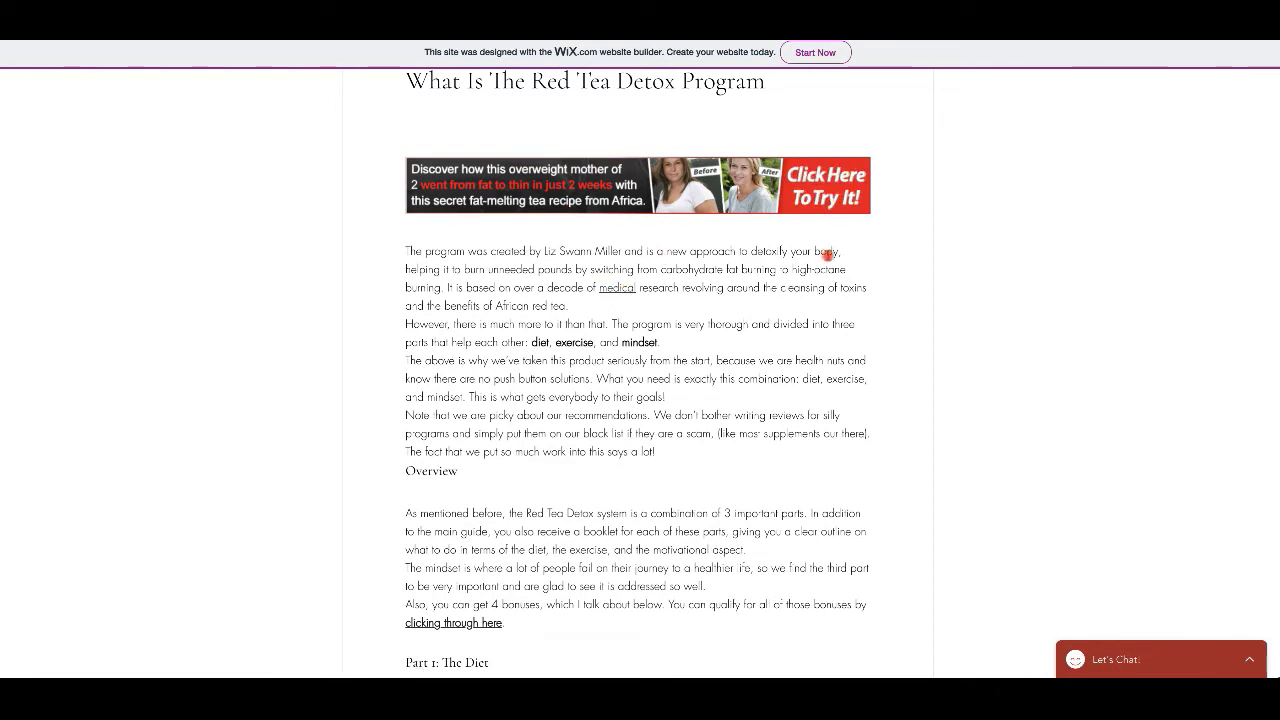
pyautogui.scroll(-5, 586, 324)
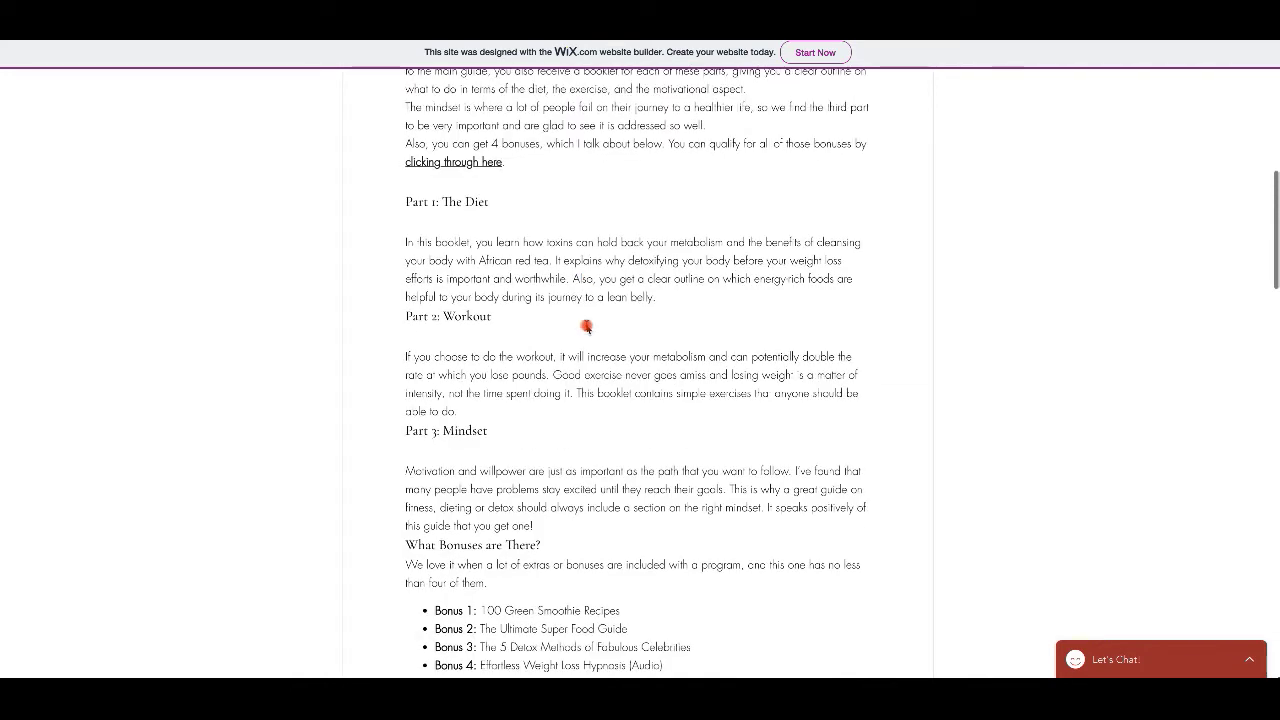
pyautogui.scroll(-10, 586, 326)
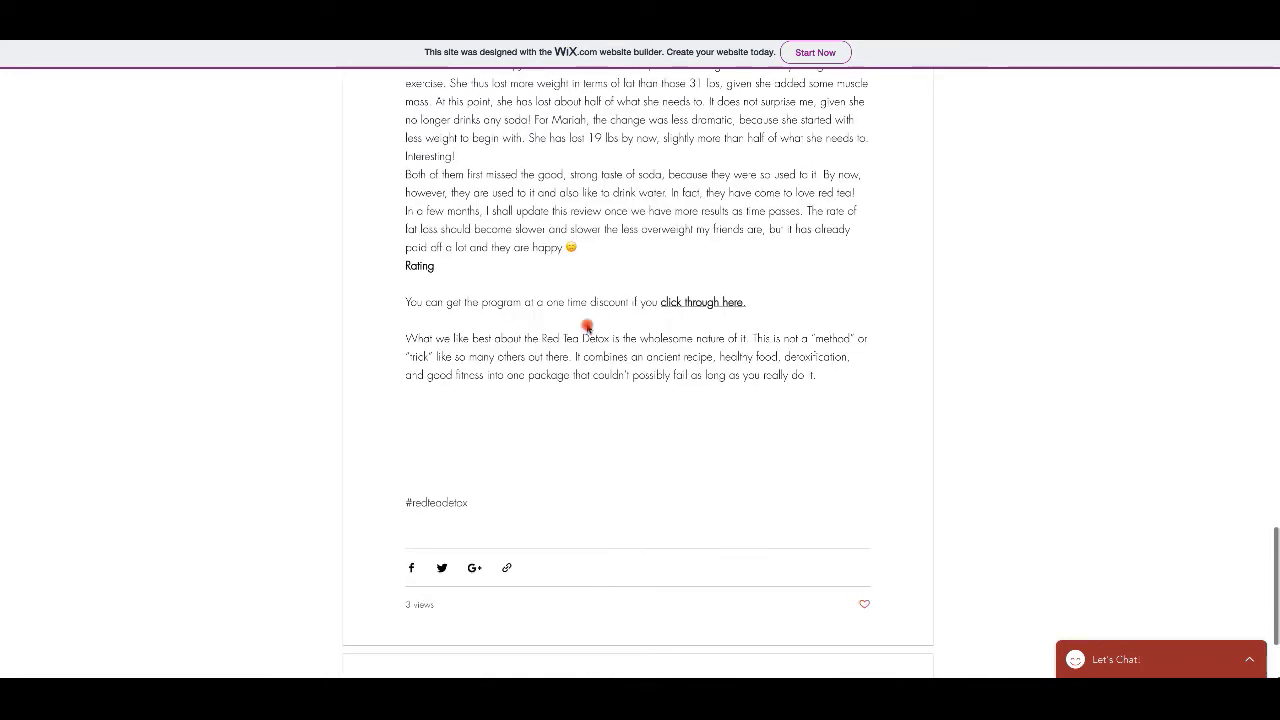
pyautogui.scroll(5, 702, 305)
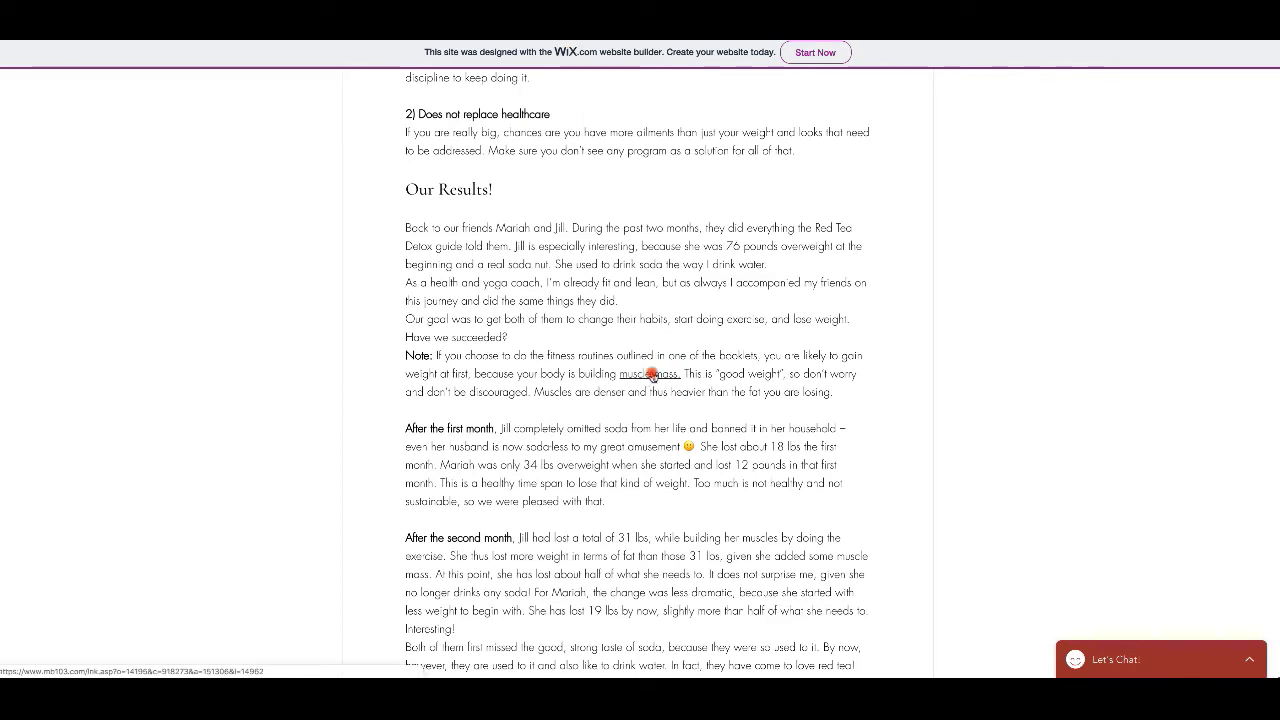
pyautogui.scroll(12, 652, 374)
pyautogui.scroll(1, 584, 285)
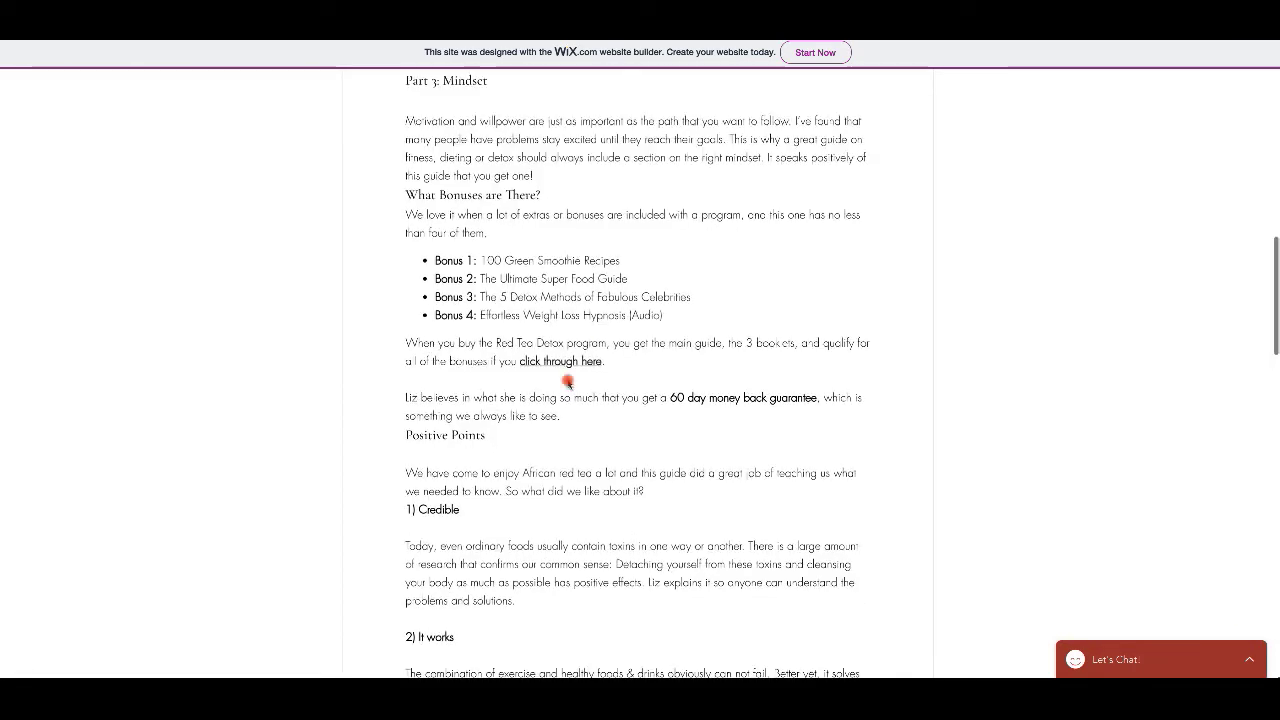
pyautogui.scroll(10, 583, 363)
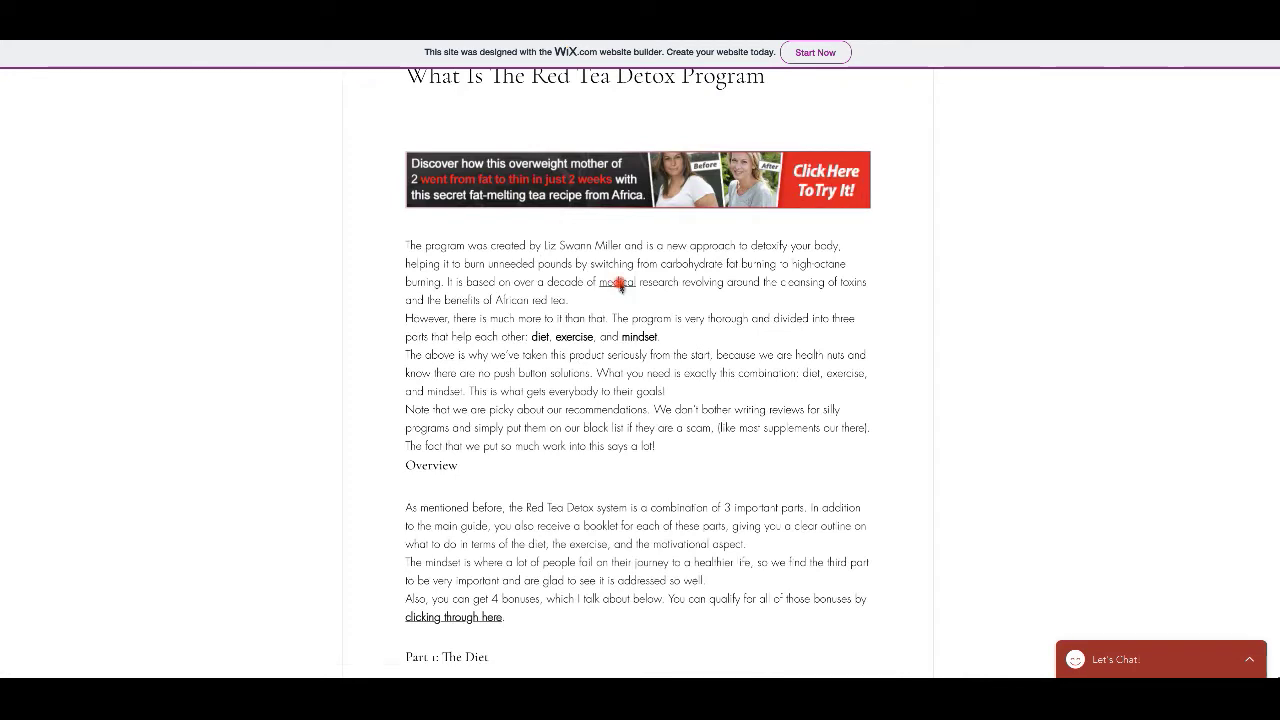
pyautogui.click(651, 200)
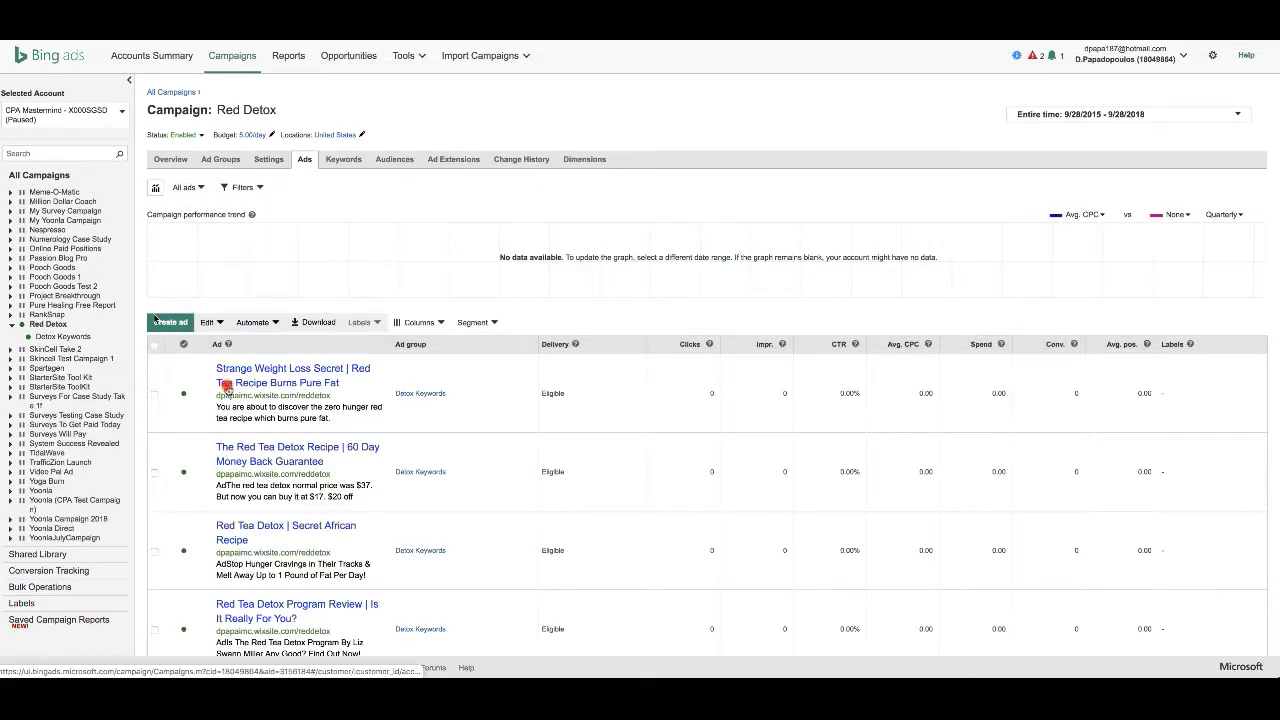
# Step: In Bing Ads, open the Red Detox campaign's ad "Strange Weight Loss Secret | Red Tea Recipe Burns Pure Fat" for editing
pyautogui.scroll(-1, 346, 330)
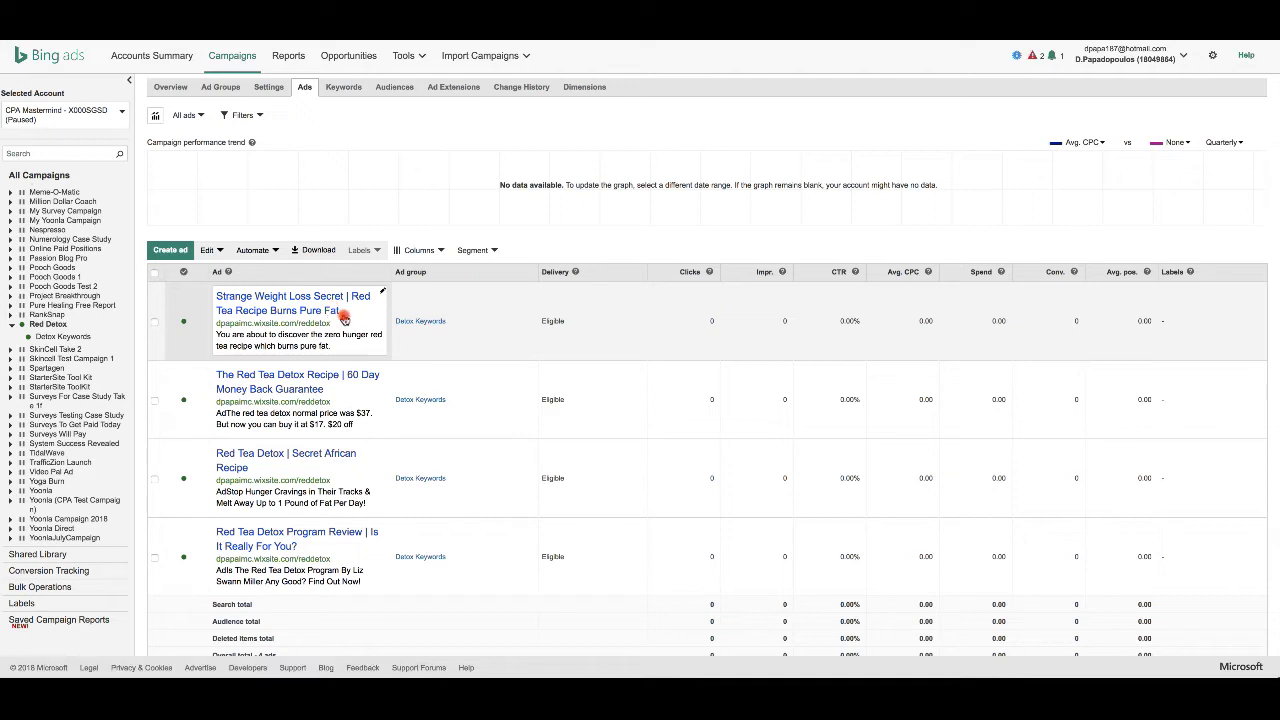
pyautogui.click(312, 297)
pyautogui.click(312, 297)
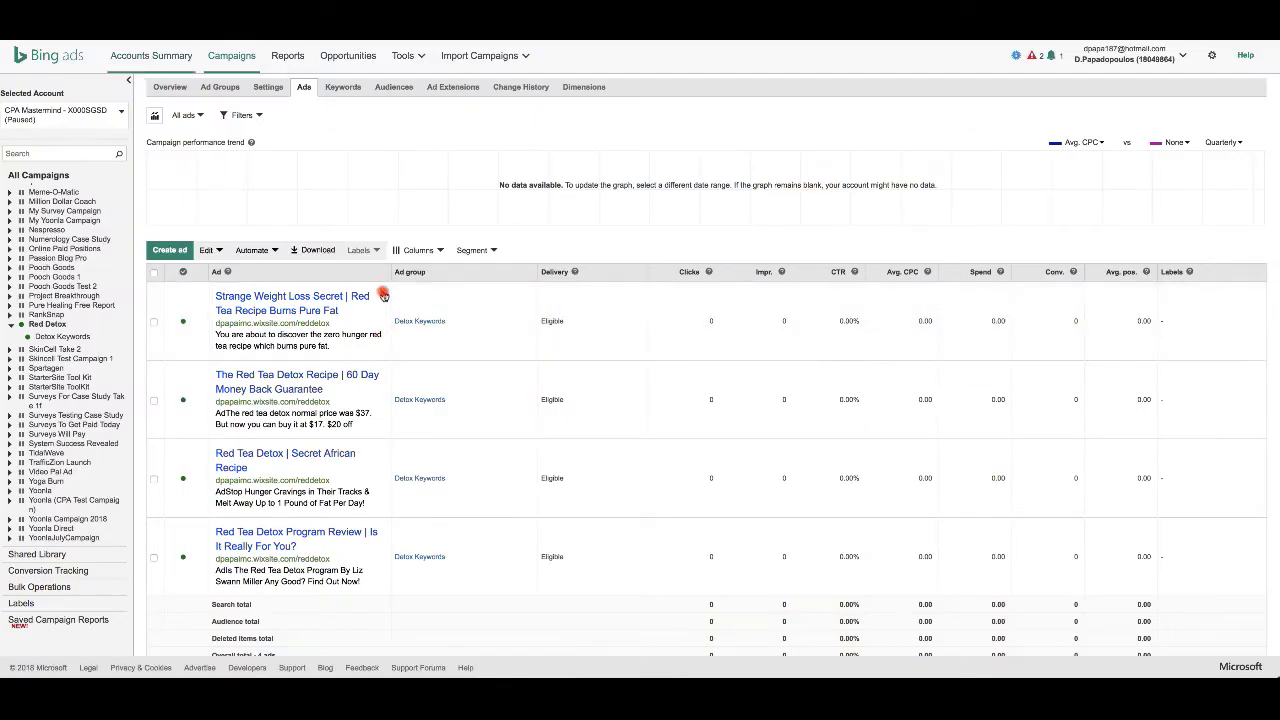
pyautogui.click(383, 292)
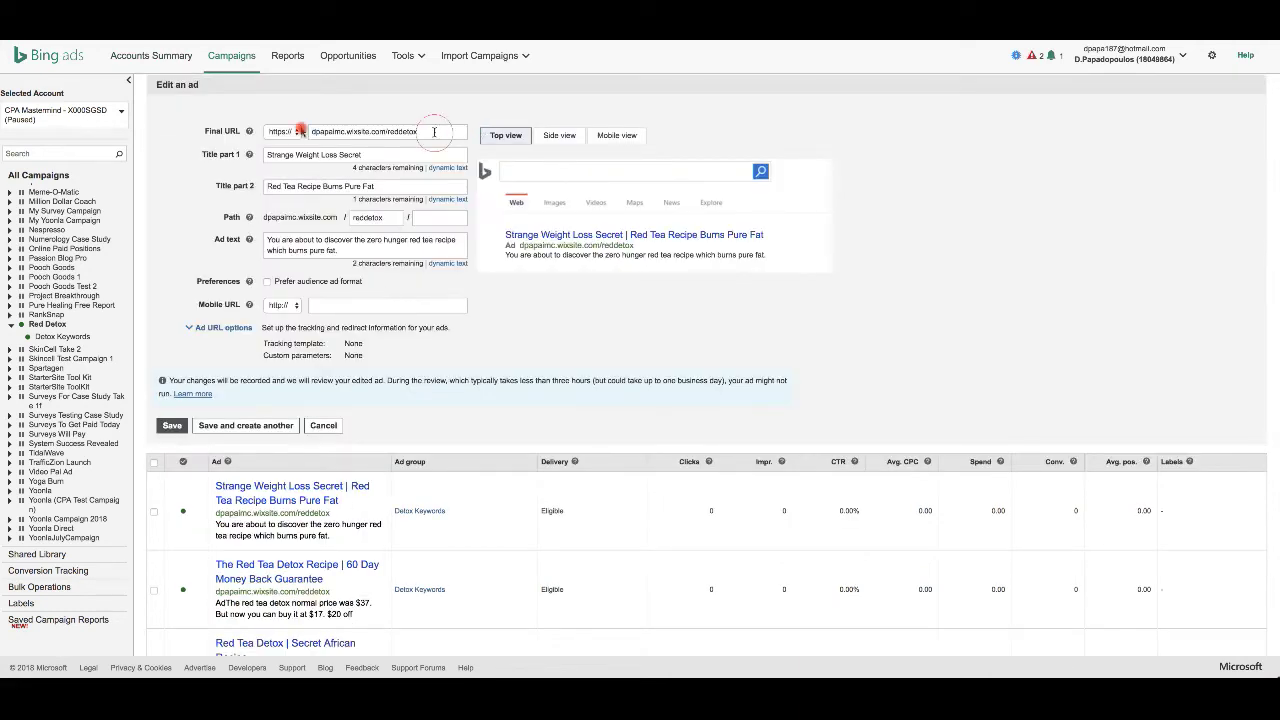
# Step: Review the ad's final URL, both title parts, path and ad text, selecting the ad text
pyautogui.tripleClick(305, 131)
pyautogui.moveTo(305, 131)
pyautogui.mouseDown()
pyautogui.moveTo(387, 146)
pyautogui.moveTo(438, 134)
pyautogui.mouseUp()
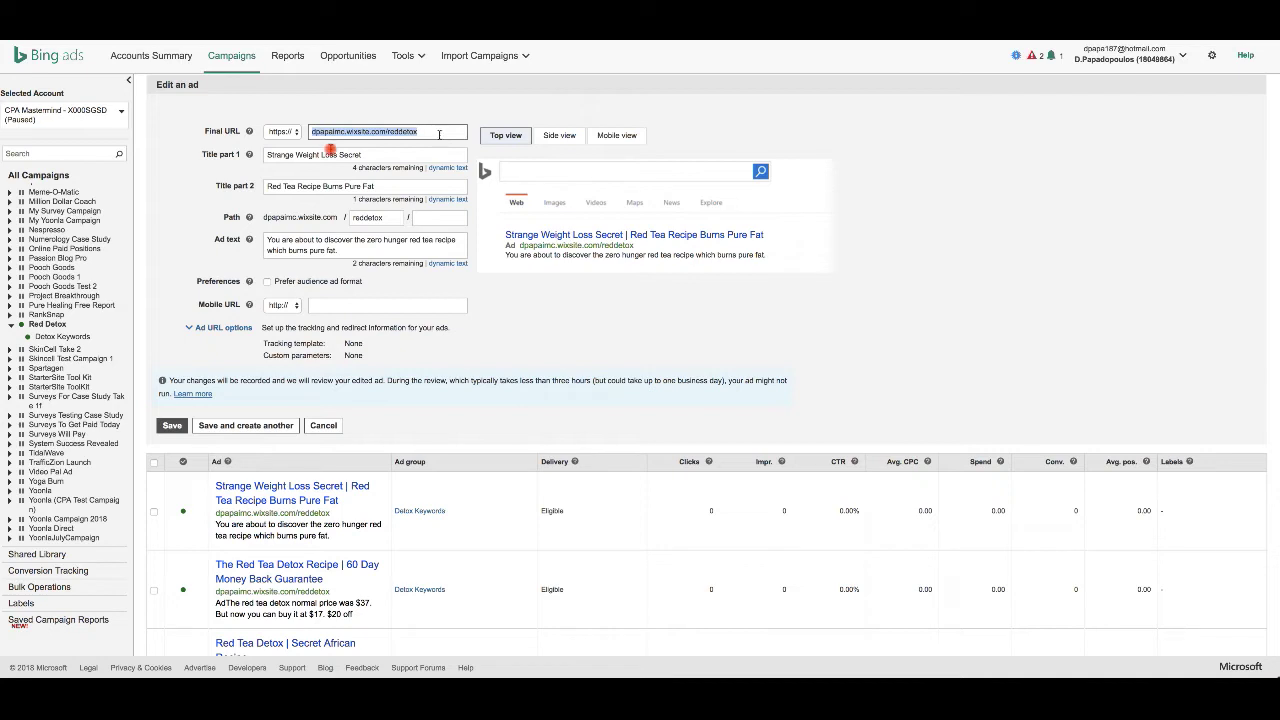
pyautogui.press('Tab')
pyautogui.press('Tab')
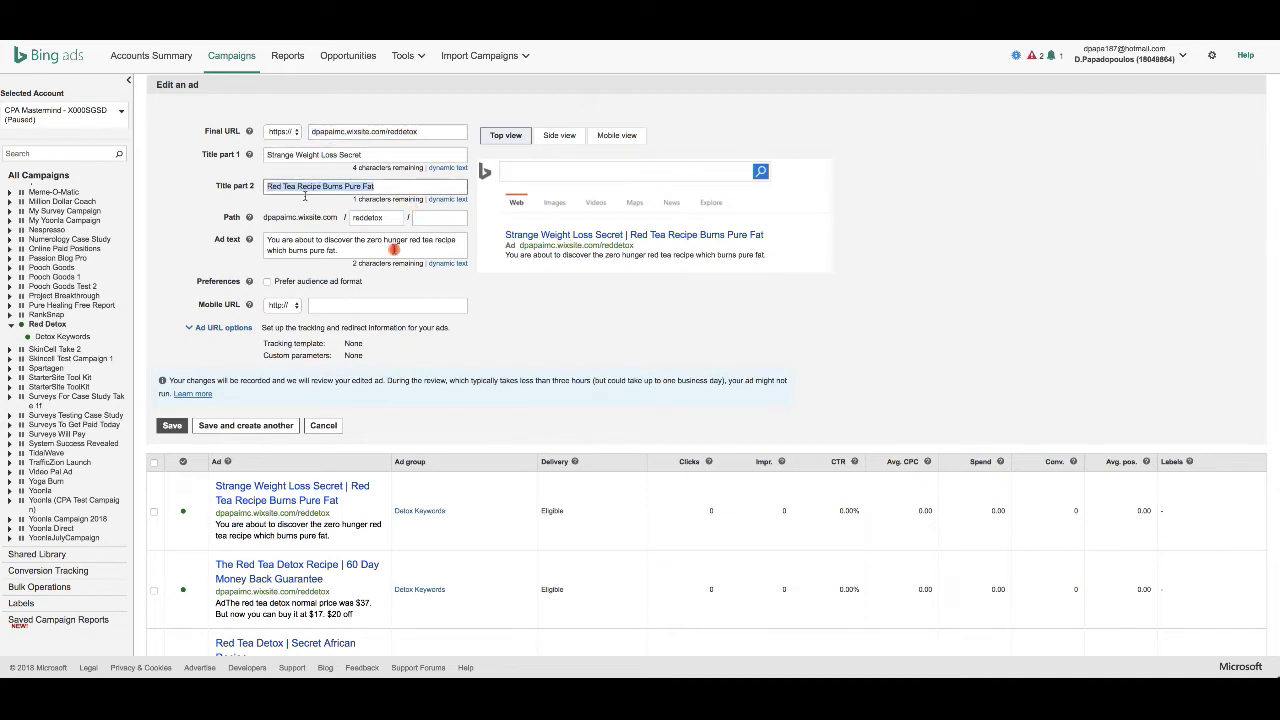
pyautogui.click(391, 221)
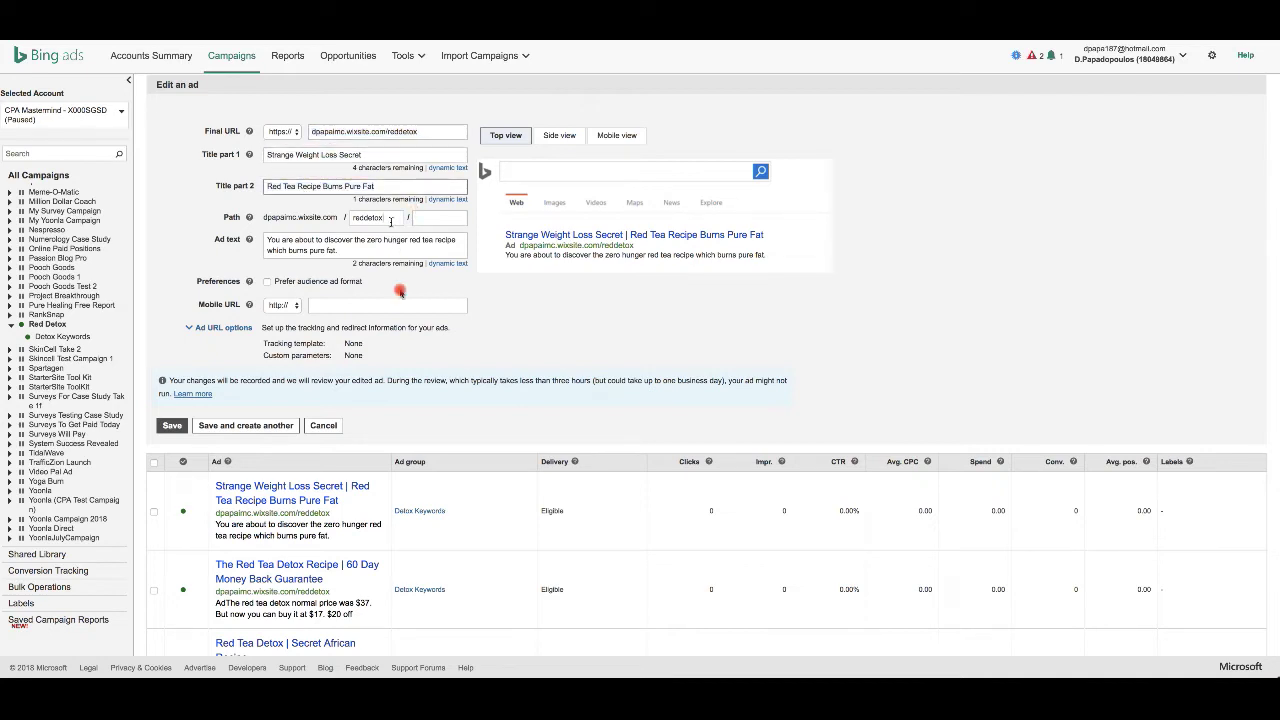
pyautogui.click(350, 252)
pyautogui.hotkey('ctrl', 'a')
pyautogui.scroll(-2, 267, 397)
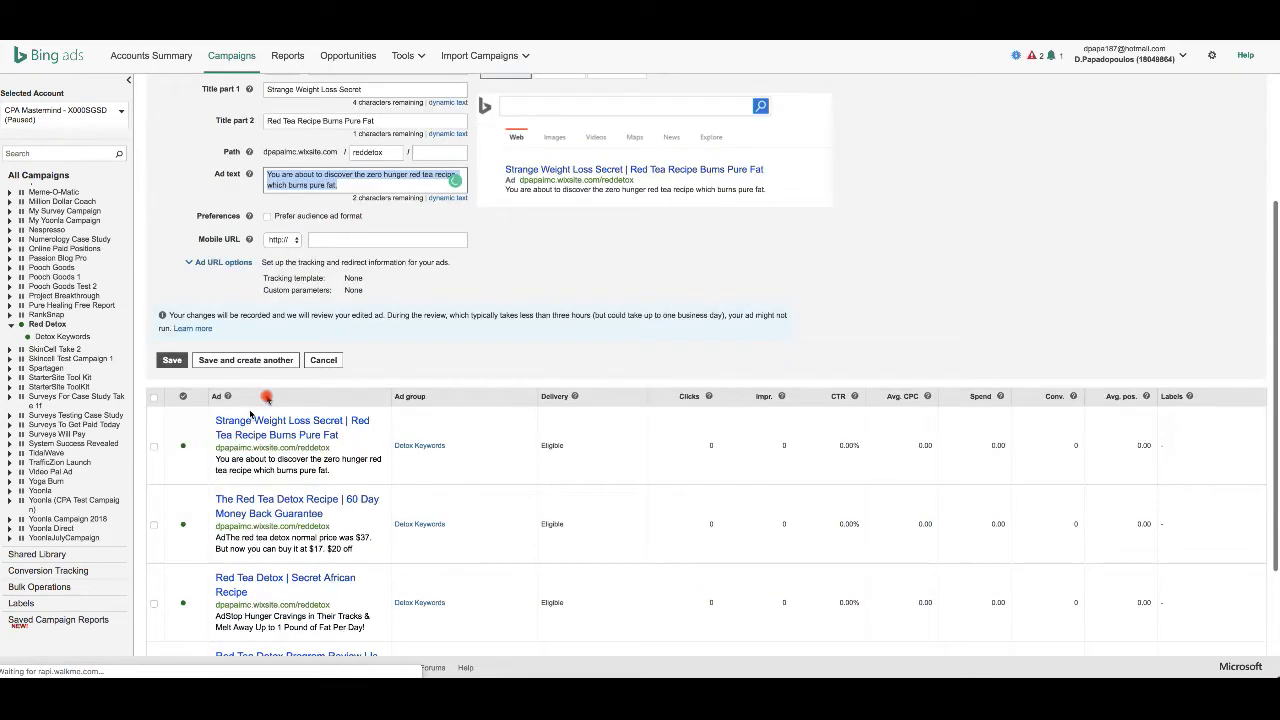
pyautogui.scroll(5, 372, 304)
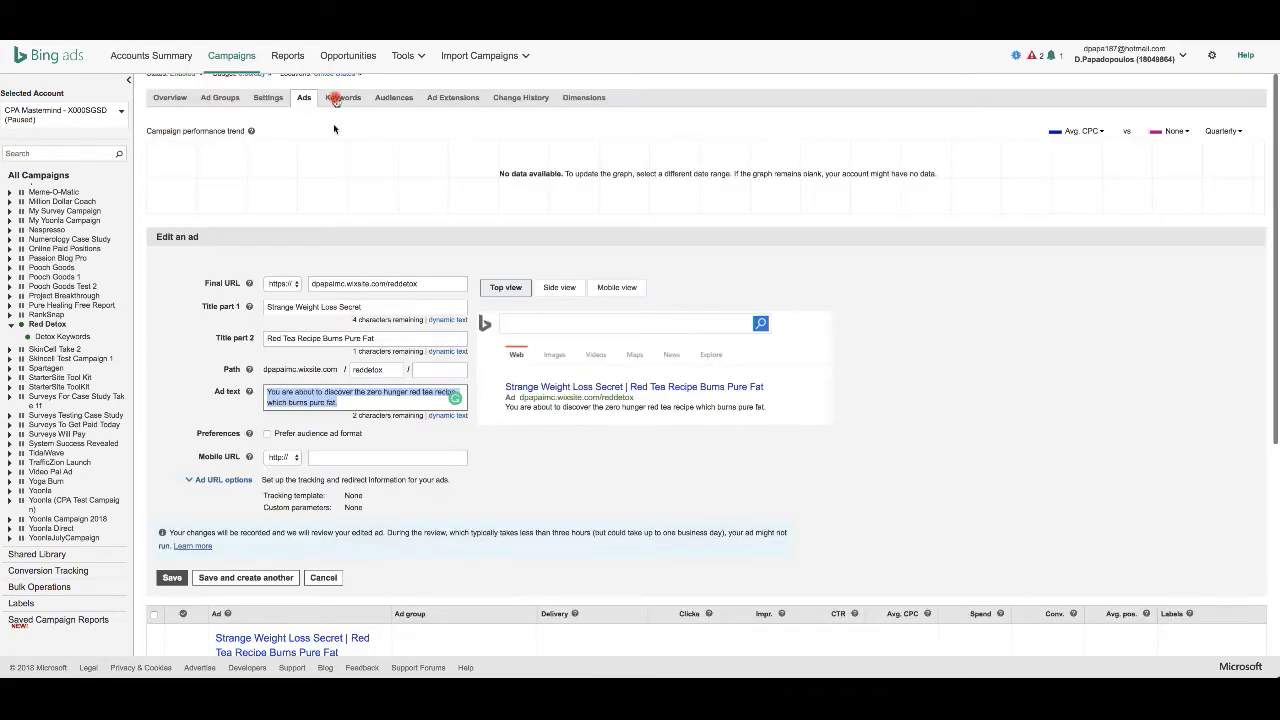
# Step: Open the Red Detox campaign's settings and check its budget, bid strategy options and targeted location
pyautogui.click(279, 100)
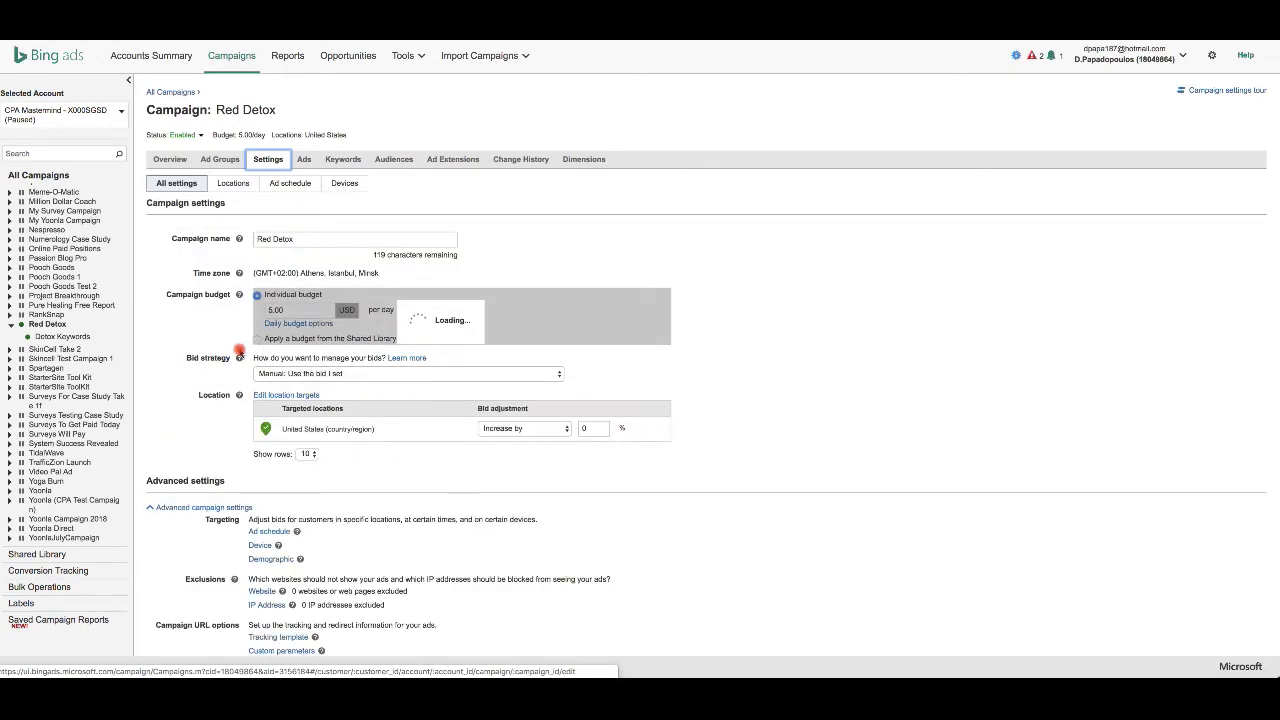
pyautogui.scroll(-1, 310, 355)
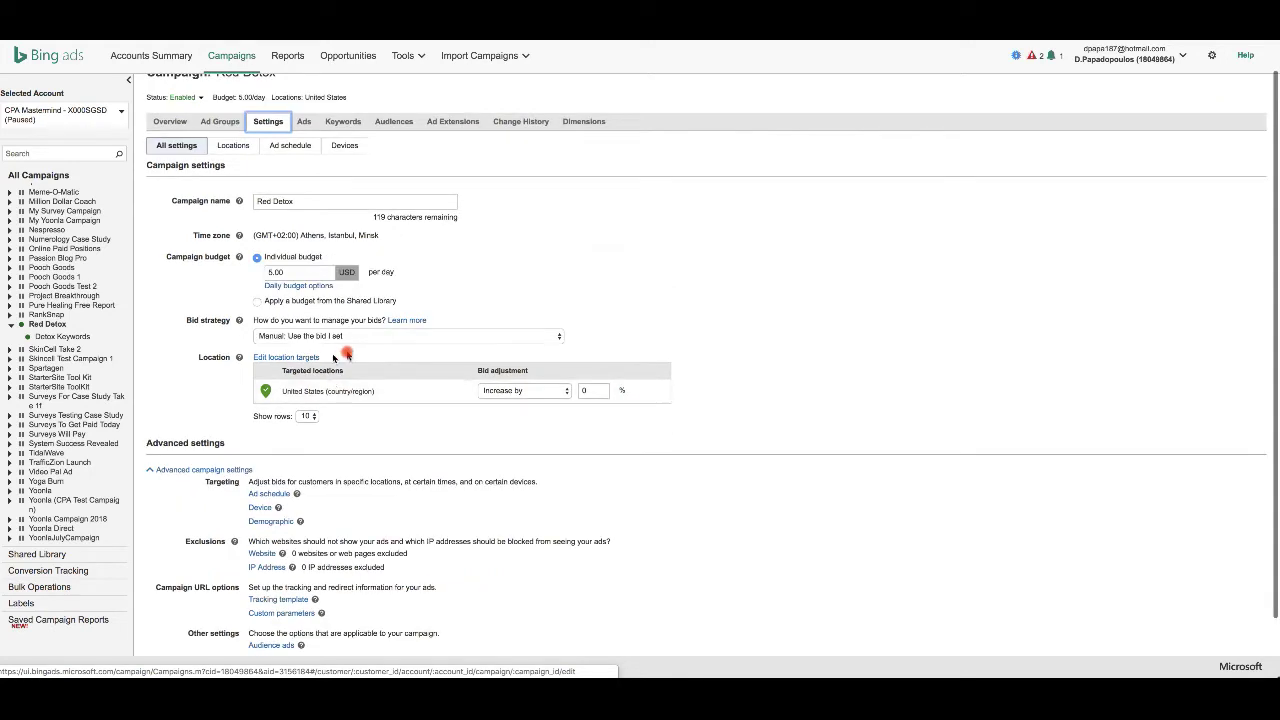
pyautogui.click(350, 336)
pyautogui.click(350, 336)
pyautogui.scroll(-1, 302, 394)
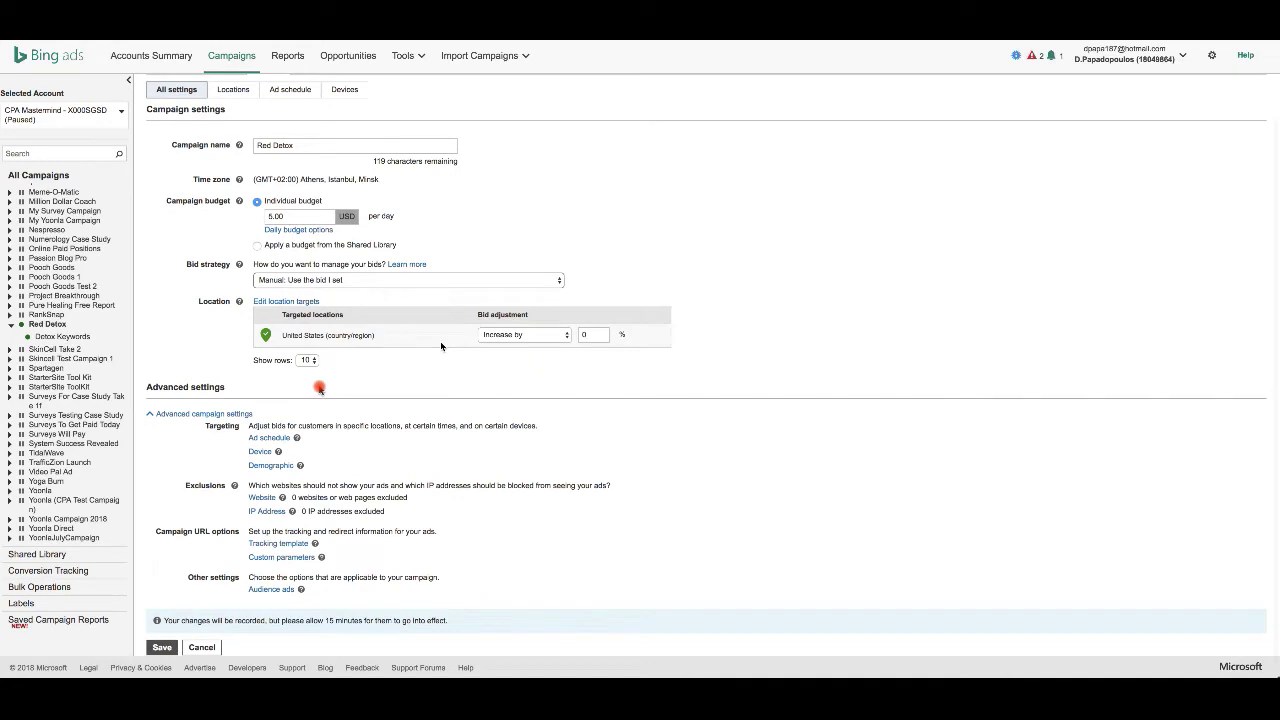
pyautogui.scroll(-1, 315, 385)
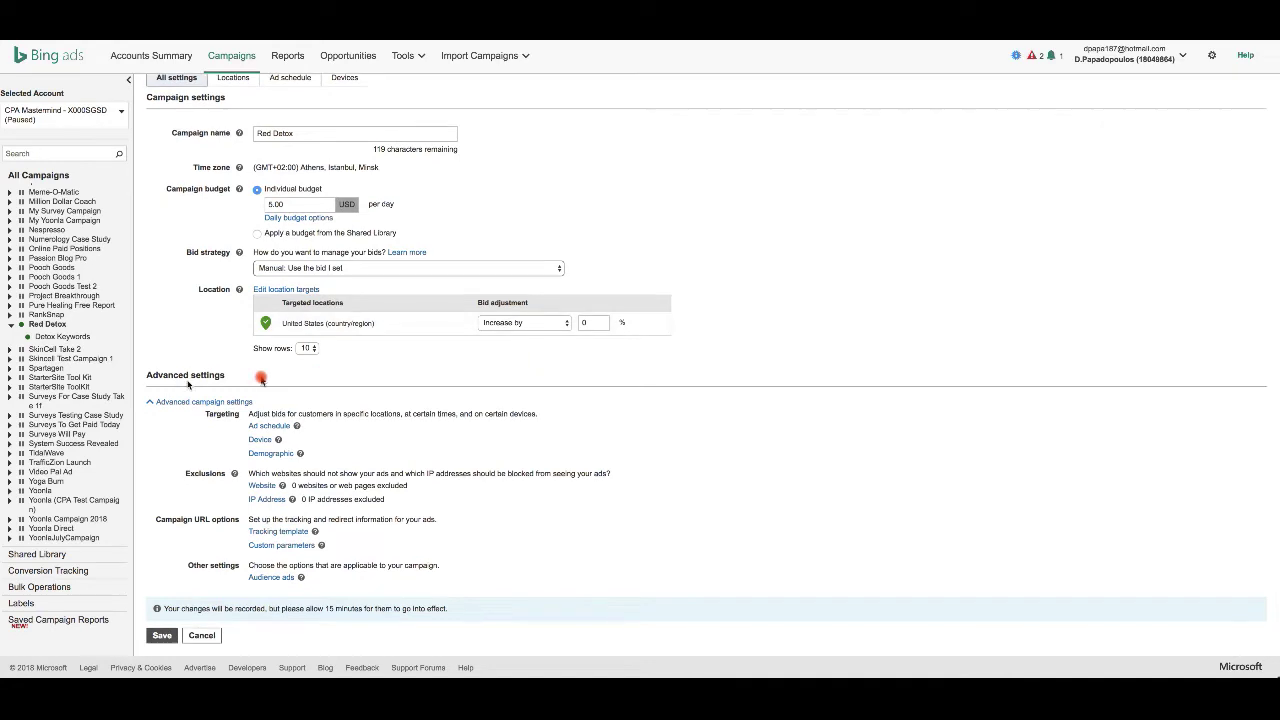
# Step: Expand the demographic targeting and examine the bid adjustments for age groups and genders
pyautogui.click(270, 453)
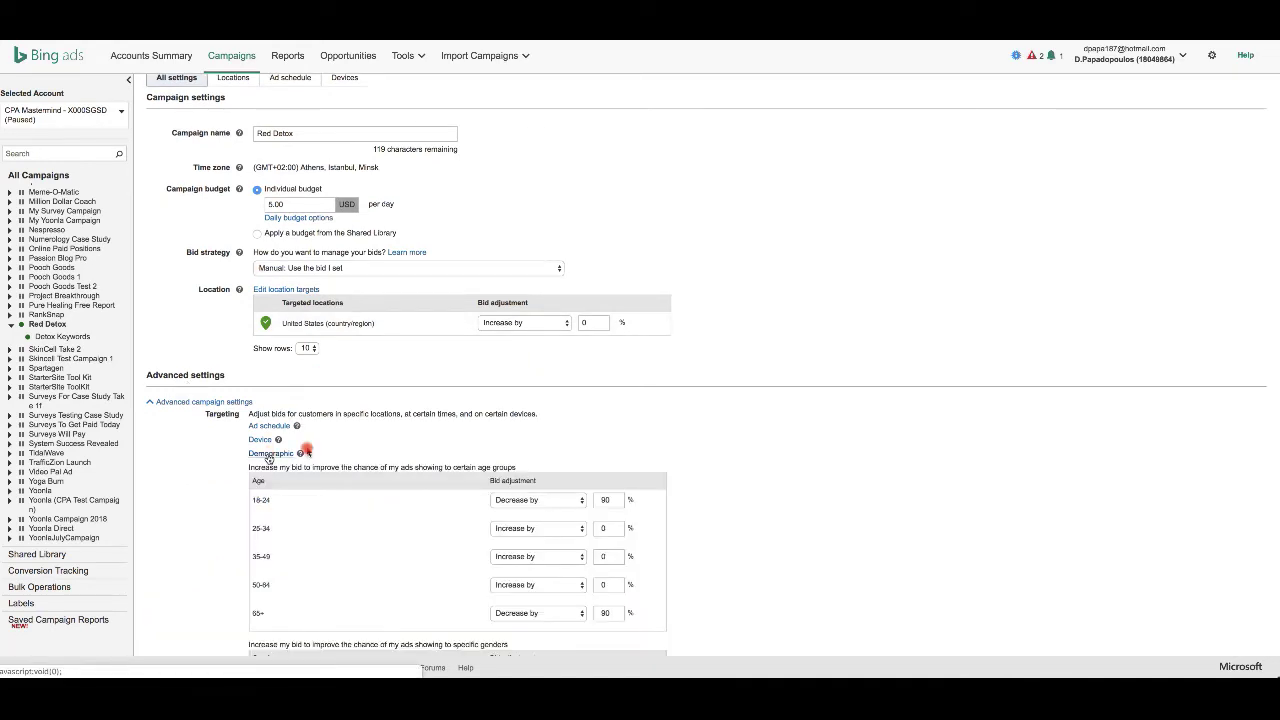
pyautogui.scroll(-3, 600, 385)
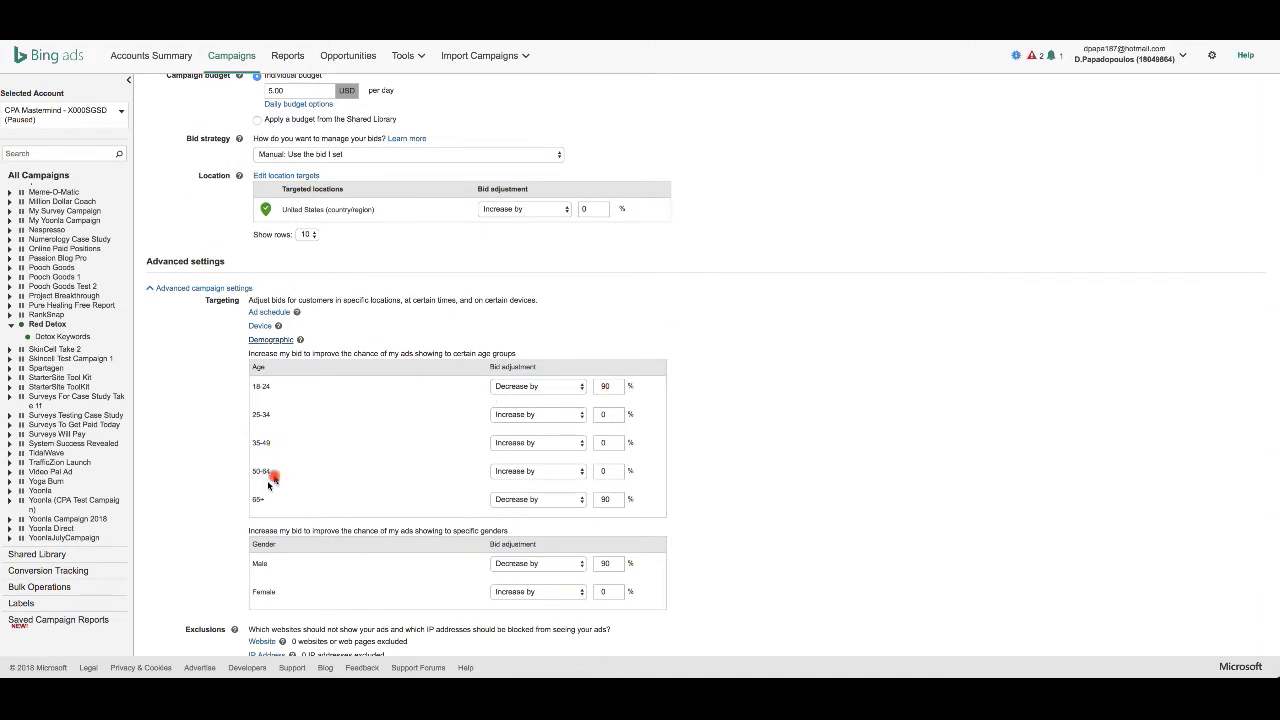
pyautogui.scroll(-3, 414, 500)
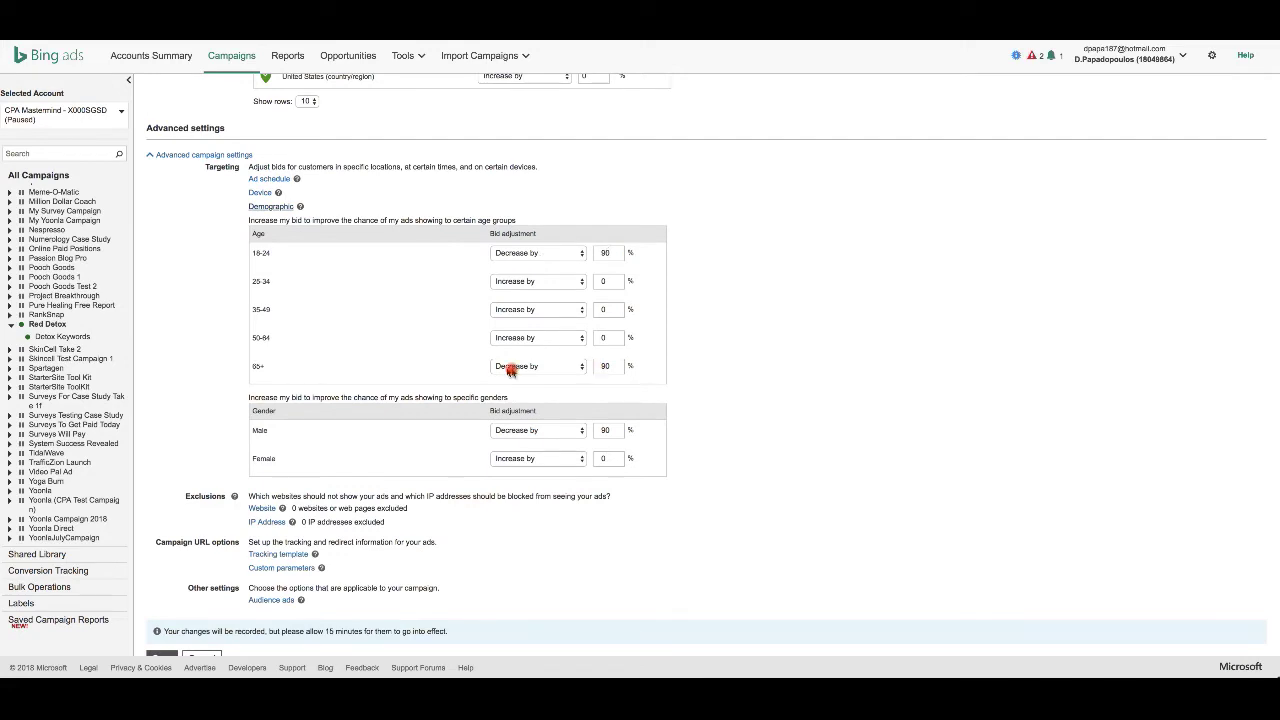
pyautogui.scroll(-1, 600, 400)
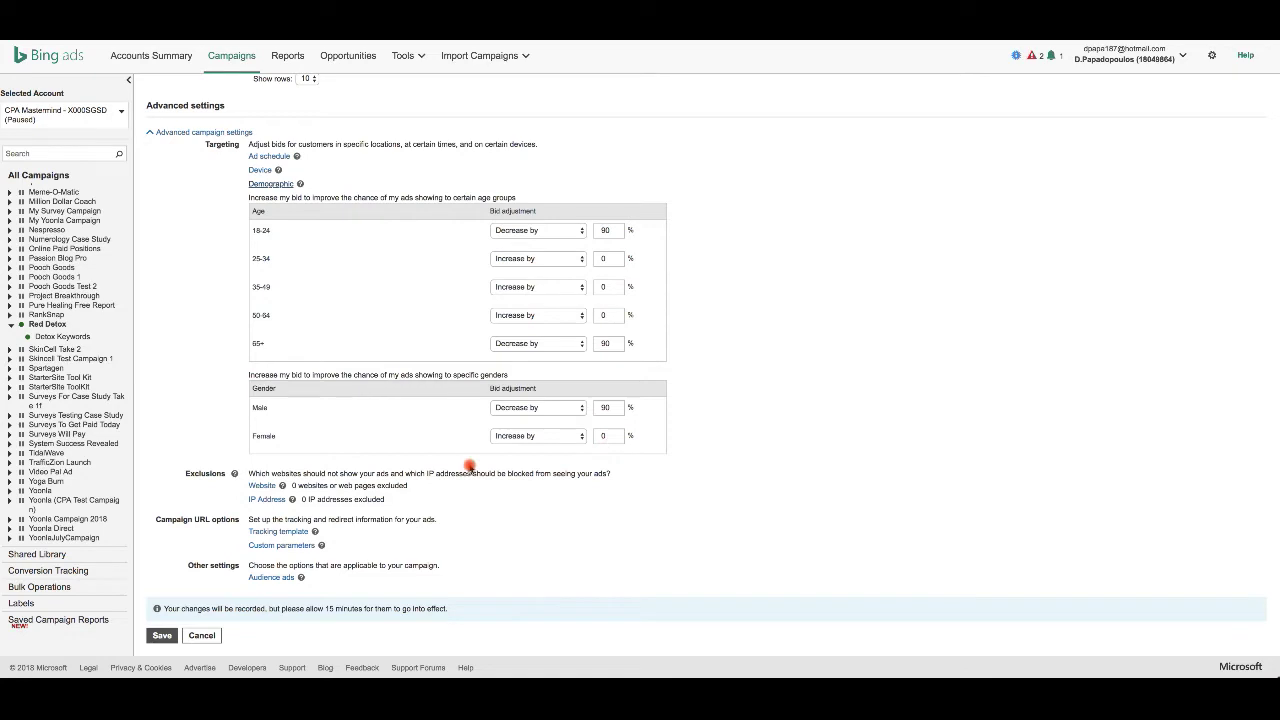
pyautogui.scroll(3, 260, 430)
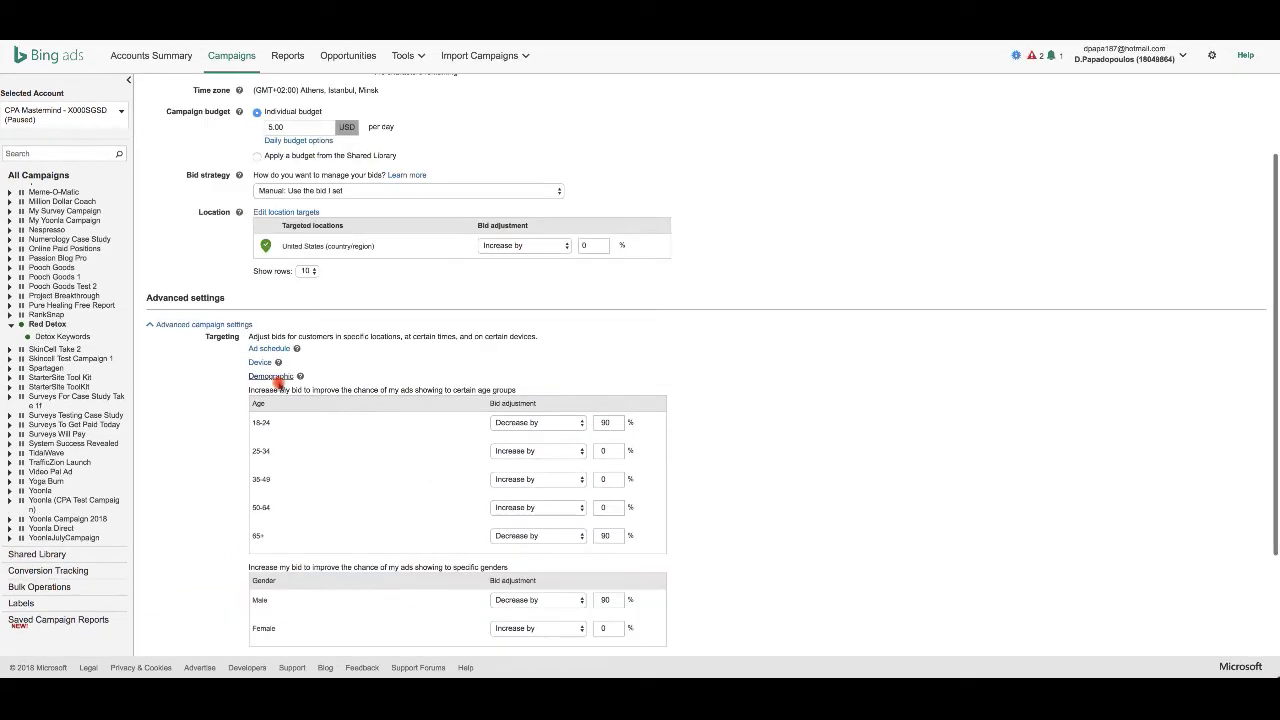
pyautogui.scroll(3, 276, 380)
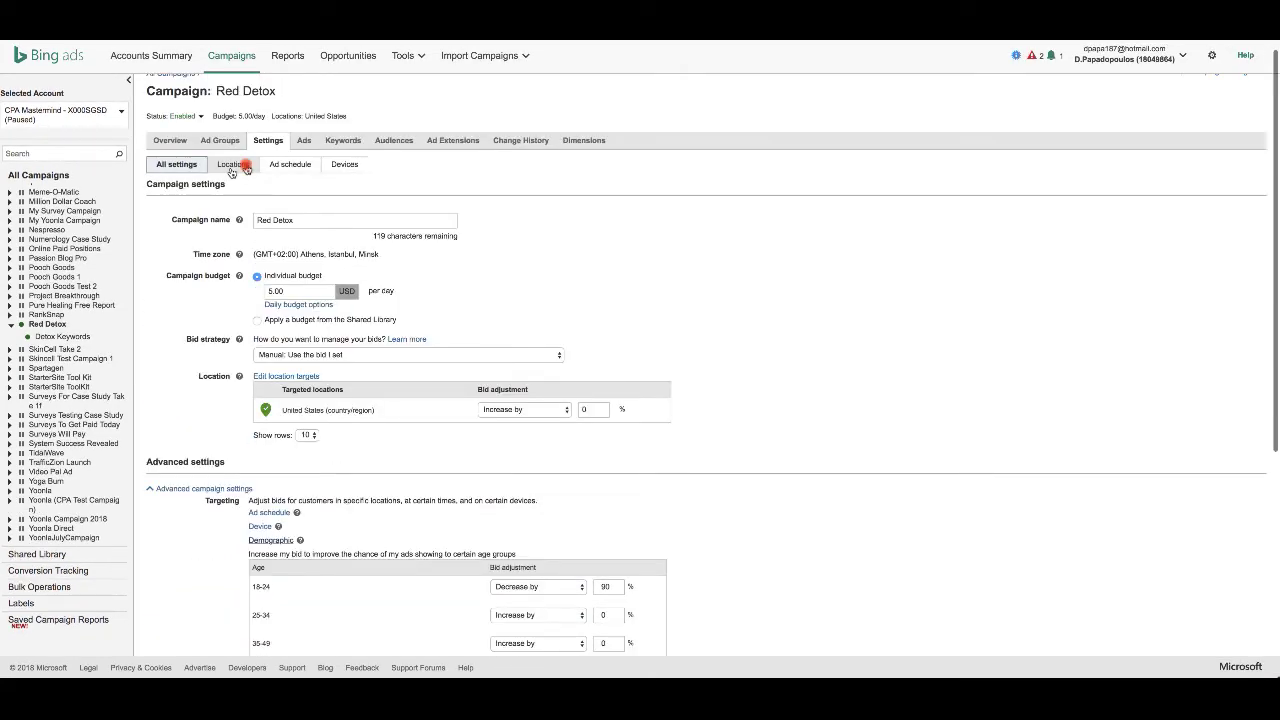
# Step: Check the campaign's bid adjustments per device and open its keyword list
pyautogui.click(343, 166)
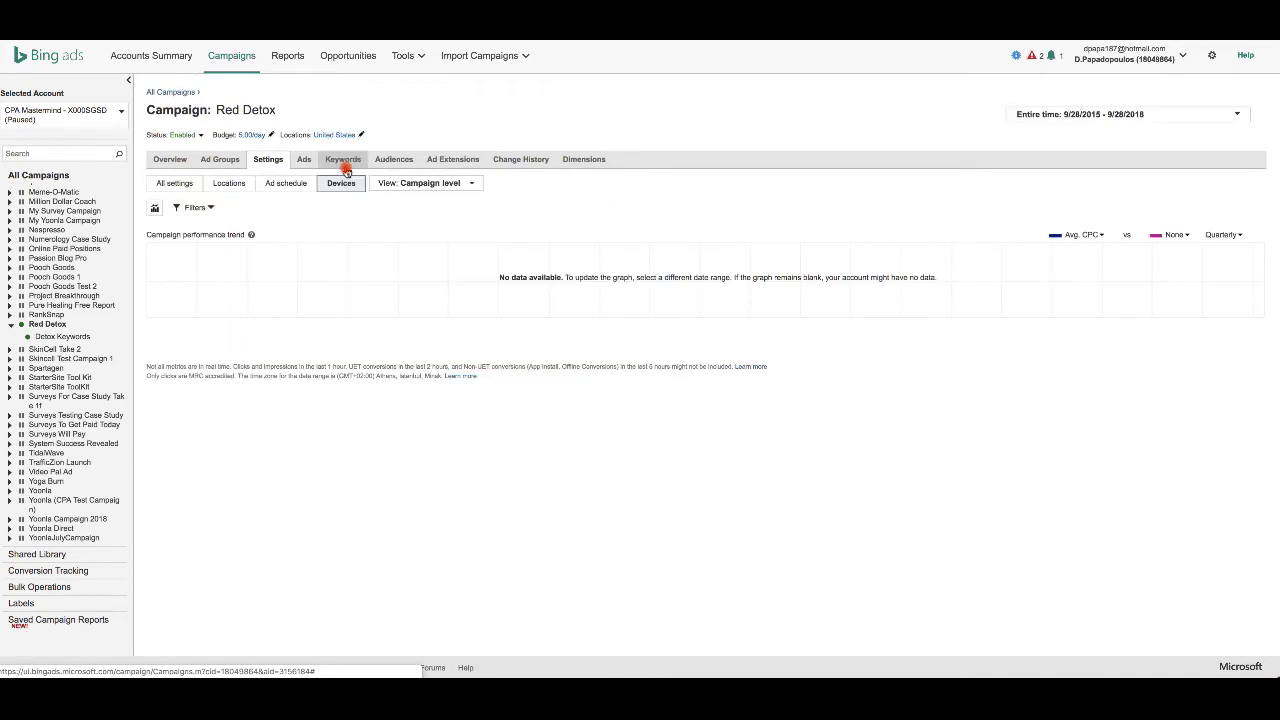
pyautogui.click(342, 184)
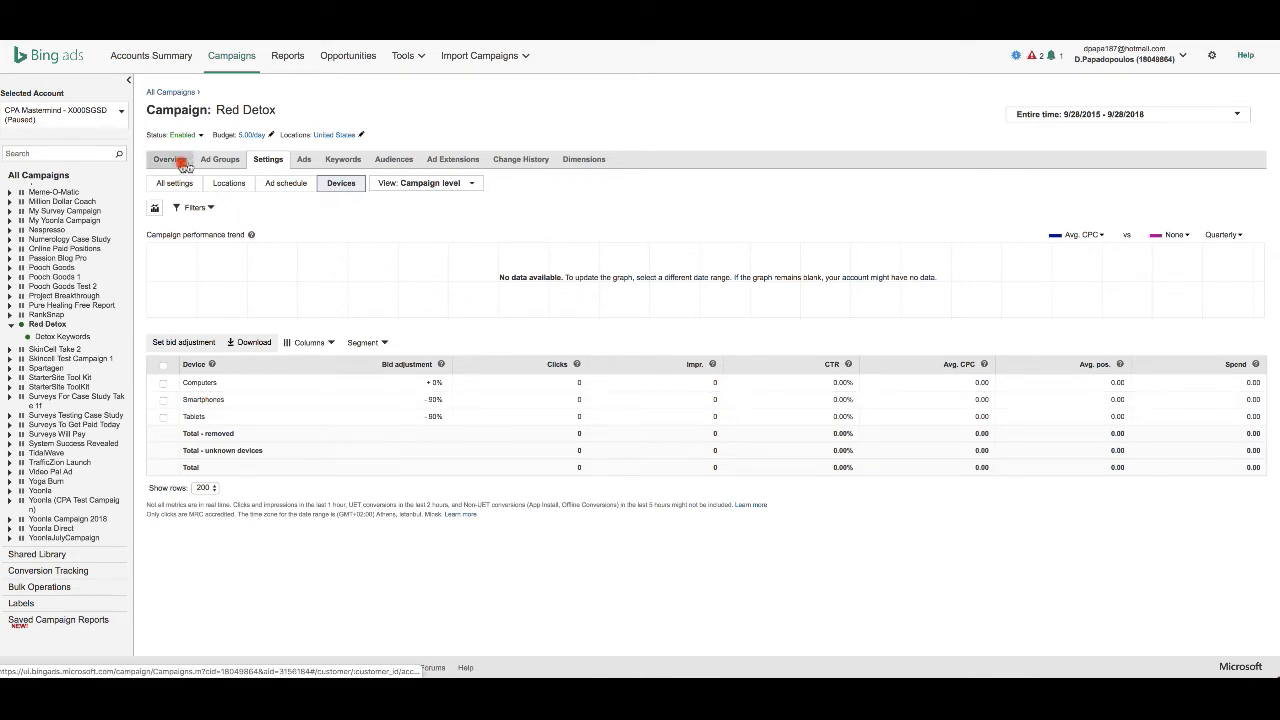
pyautogui.click(340, 161)
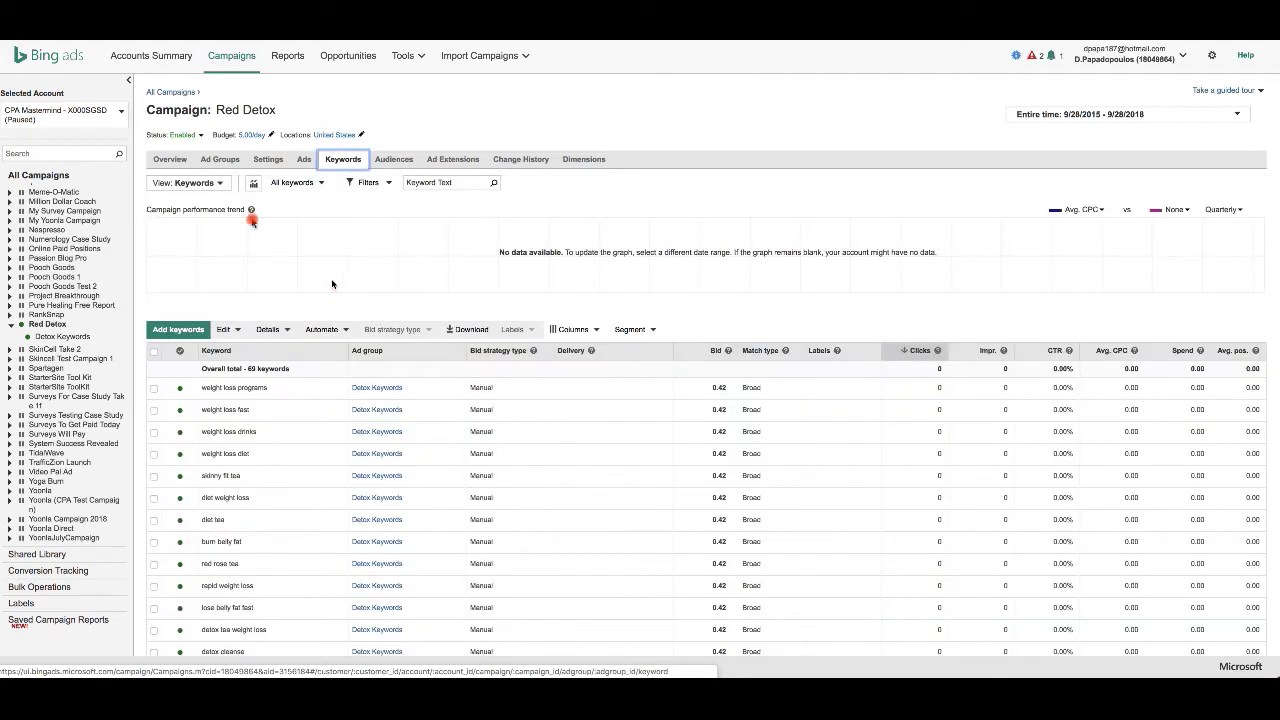
# Step: Return to the Red Detox campaign's list of ads
pyautogui.click(301, 162)
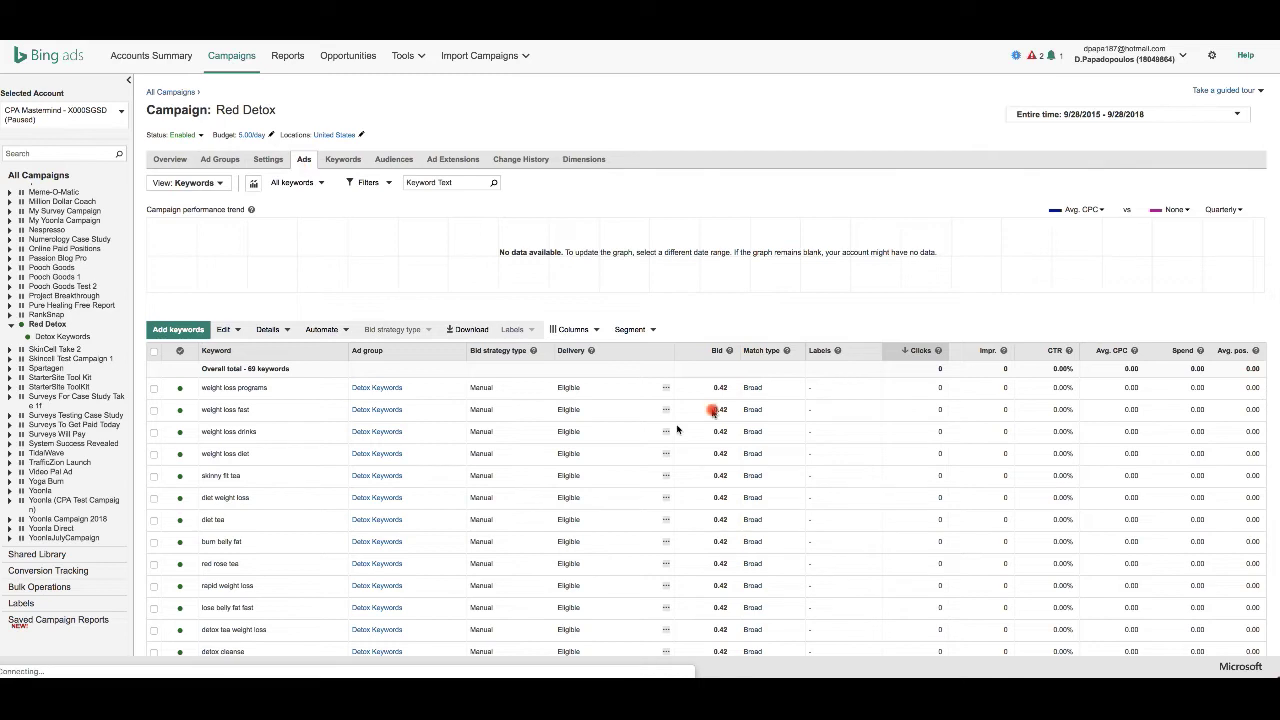
pyautogui.click(301, 162)
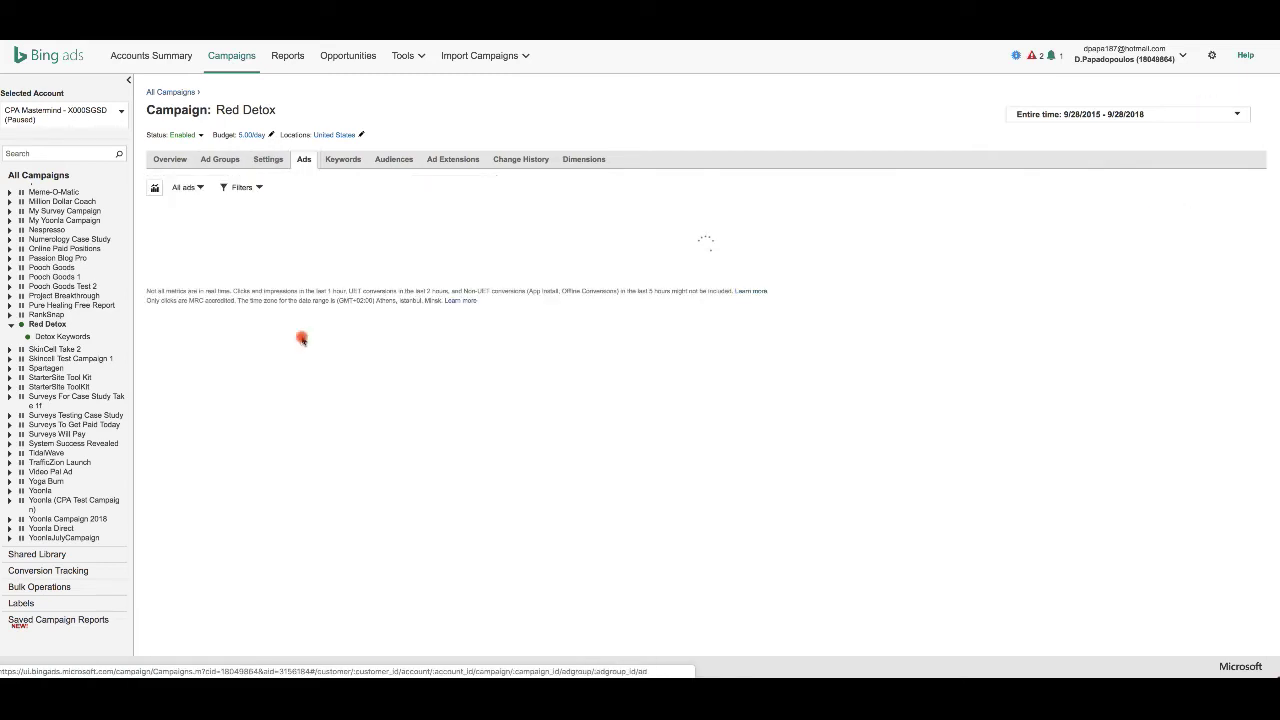
pyautogui.scroll(-1, 340, 330)
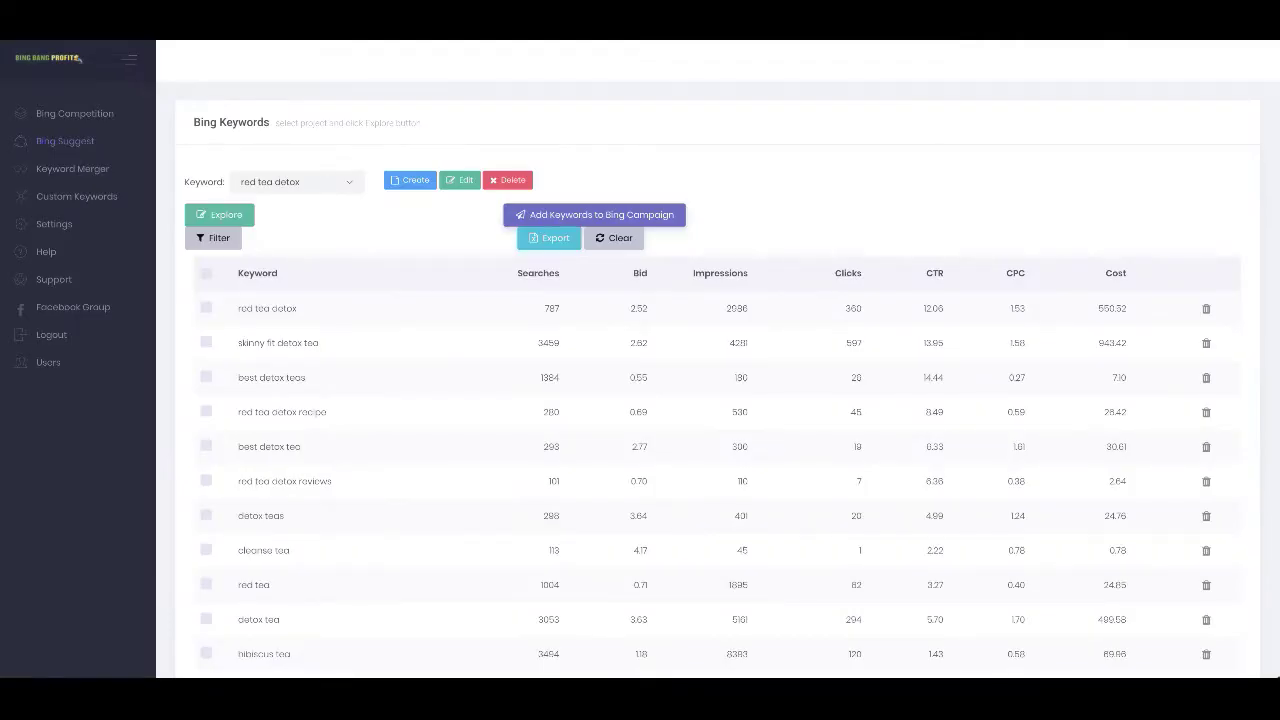
# Step: Explore the Bing competition for "red tea detox" in the USA and look through the competitors' ad titles and descriptions
pyautogui.click(75, 114)
pyautogui.scroll(-1, 75, 117)
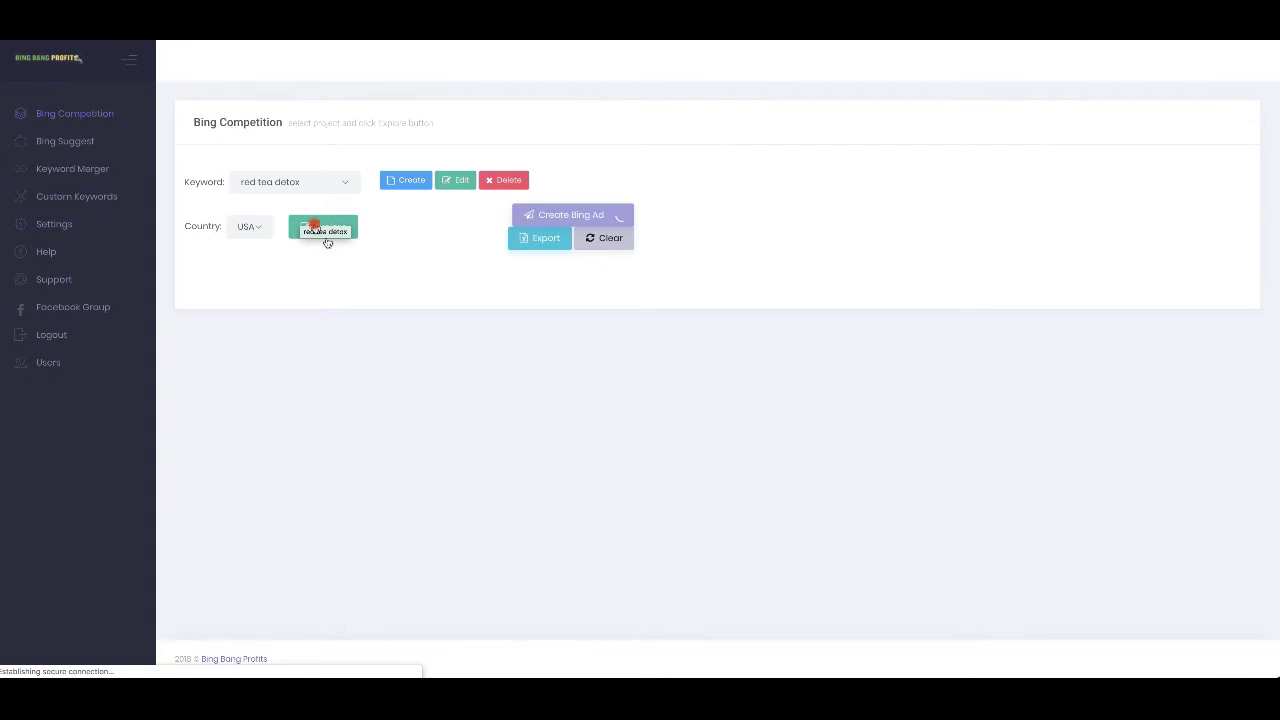
pyautogui.click(302, 228)
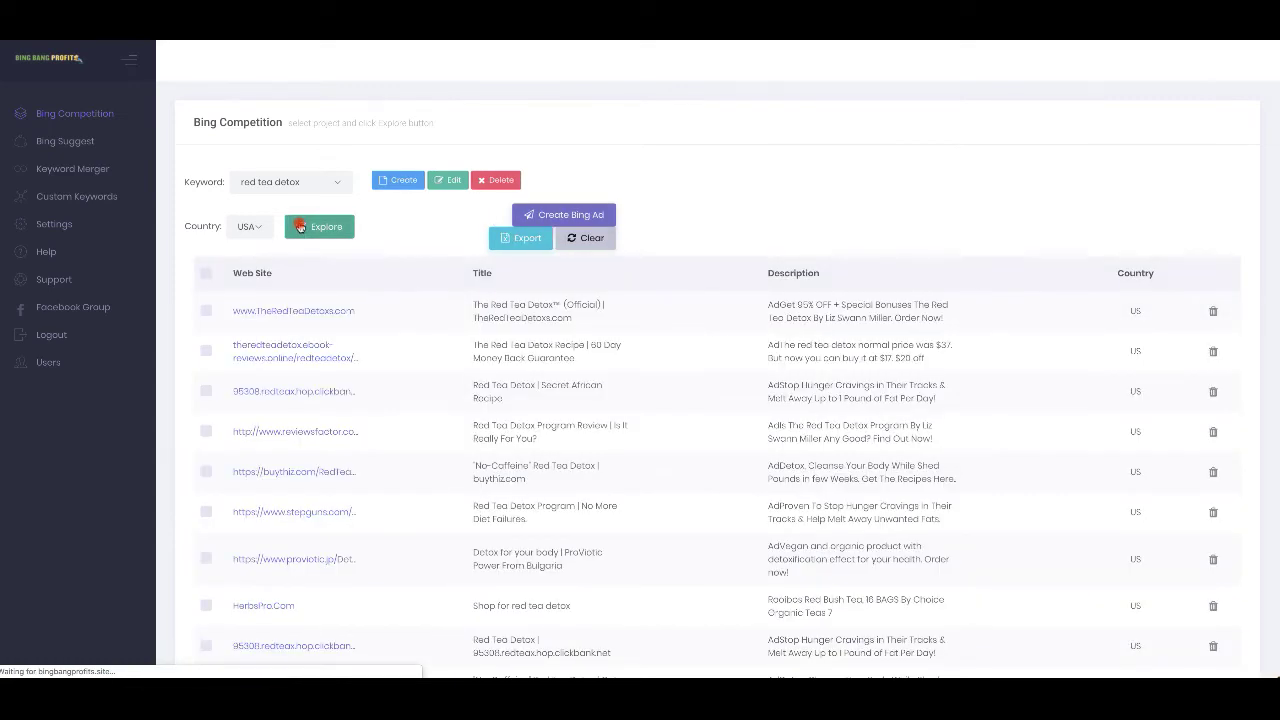
pyautogui.scroll(-3, 449, 251)
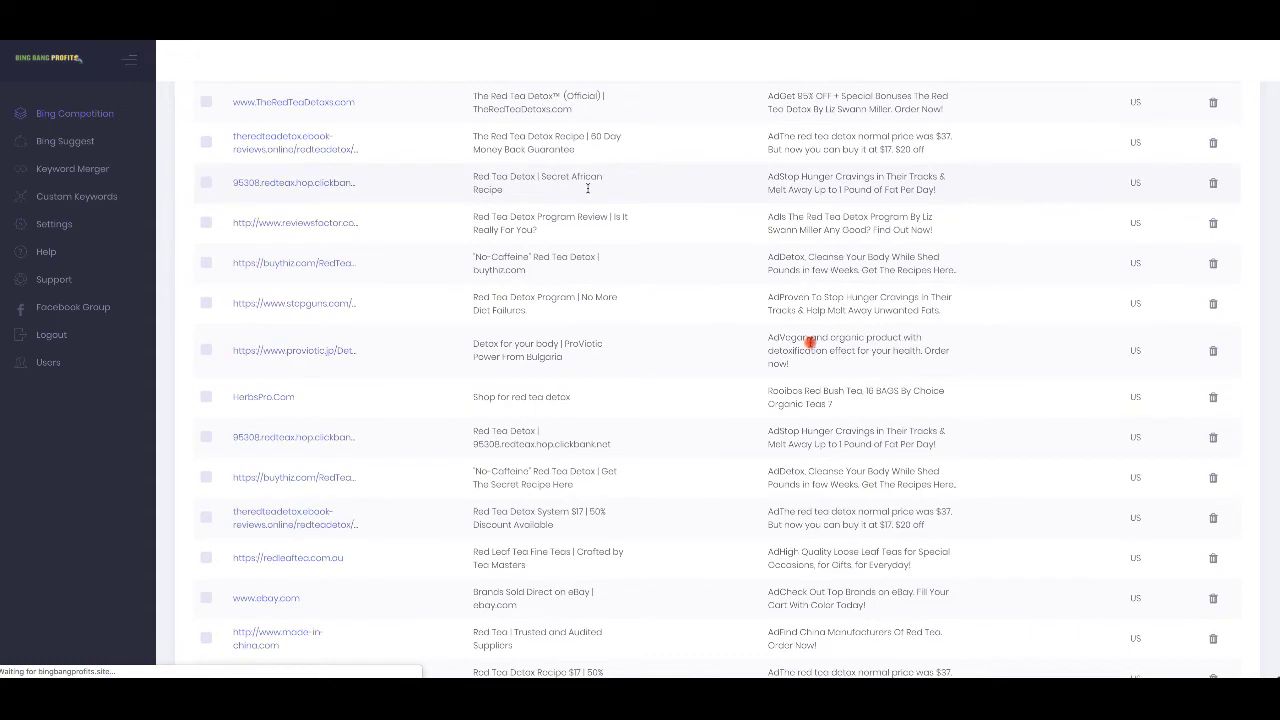
pyautogui.scroll(-2, 866, 449)
pyautogui.scroll(-3, 871, 447)
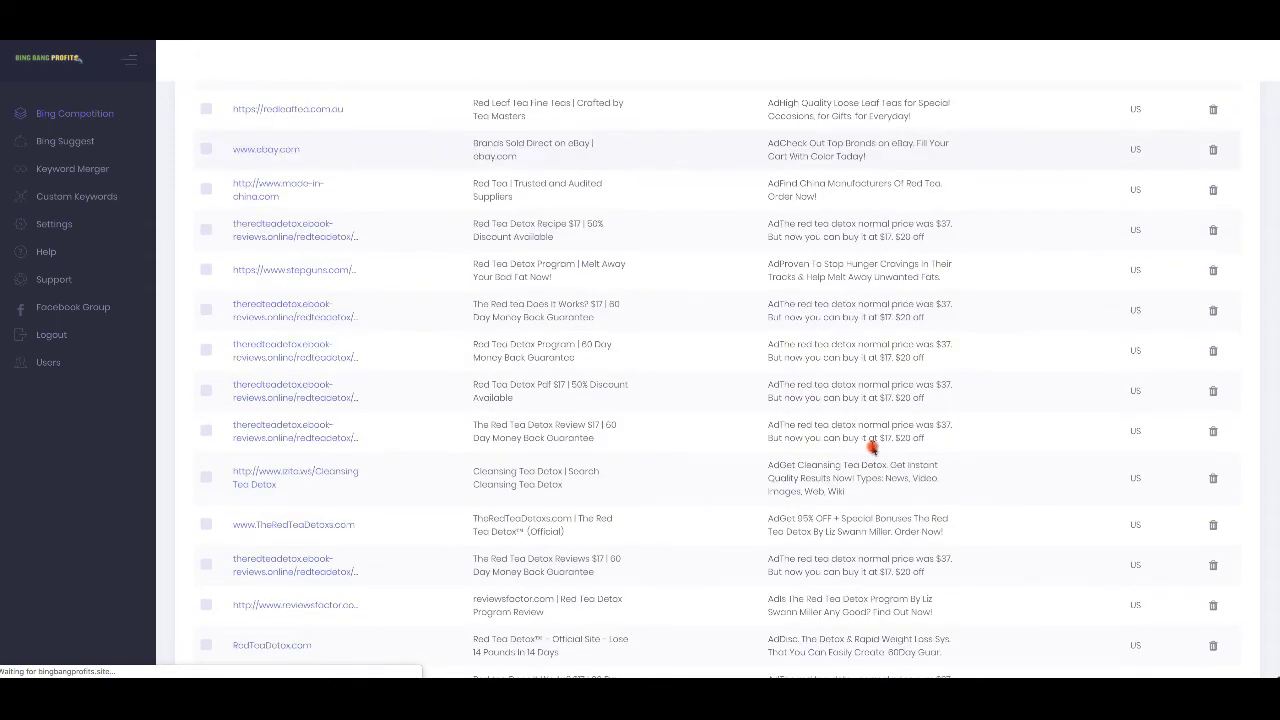
pyautogui.scroll(10, 335, 177)
pyautogui.scroll(-3, 214, 300)
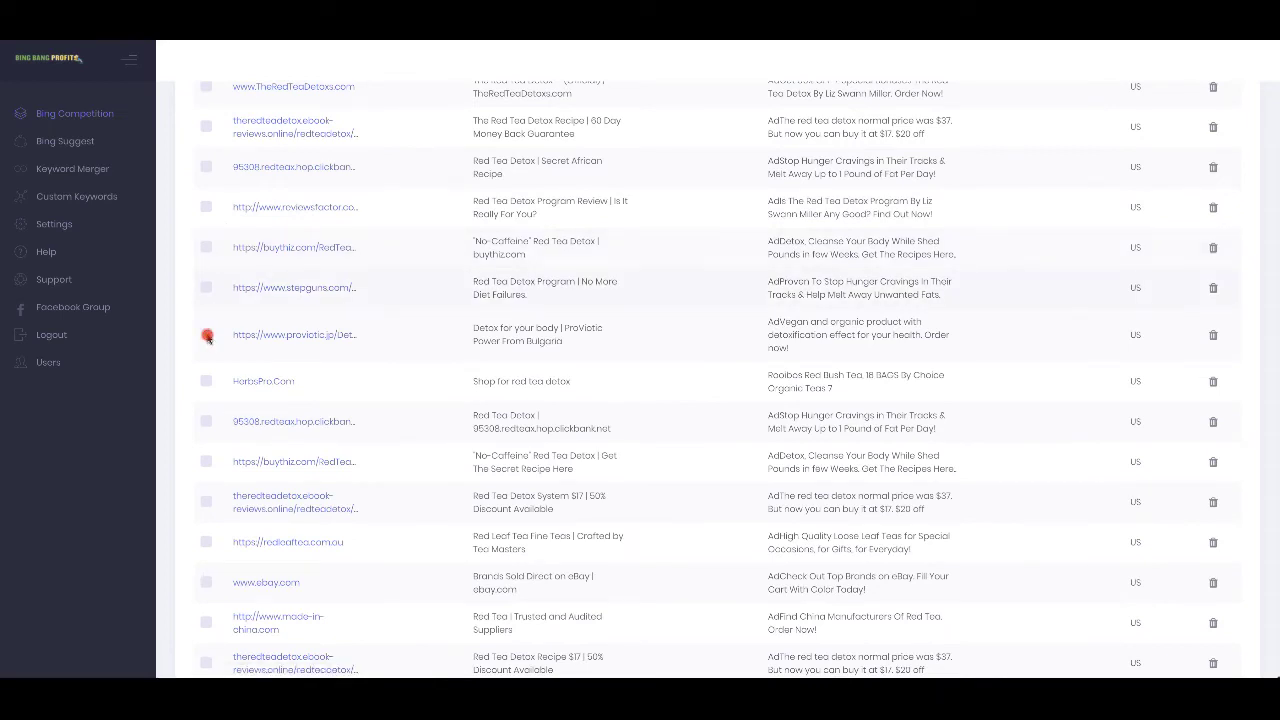
pyautogui.scroll(3, 207, 337)
pyautogui.scroll(1, 215, 323)
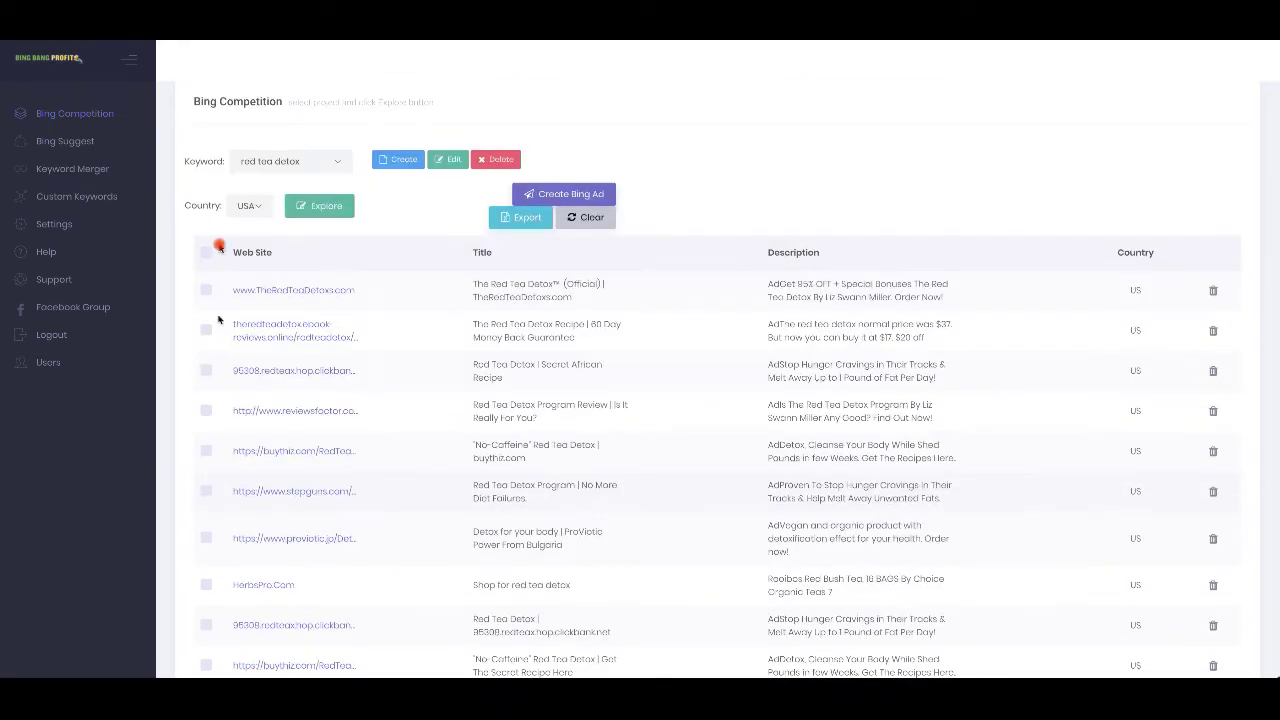
# Step: Select the competitor ads "Red Tea Detox Program | No More Diet Failures." and "No-Caffeine" Red Tea Detox | Get The Secret Recipe Here
pyautogui.scroll(-2, 216, 300)
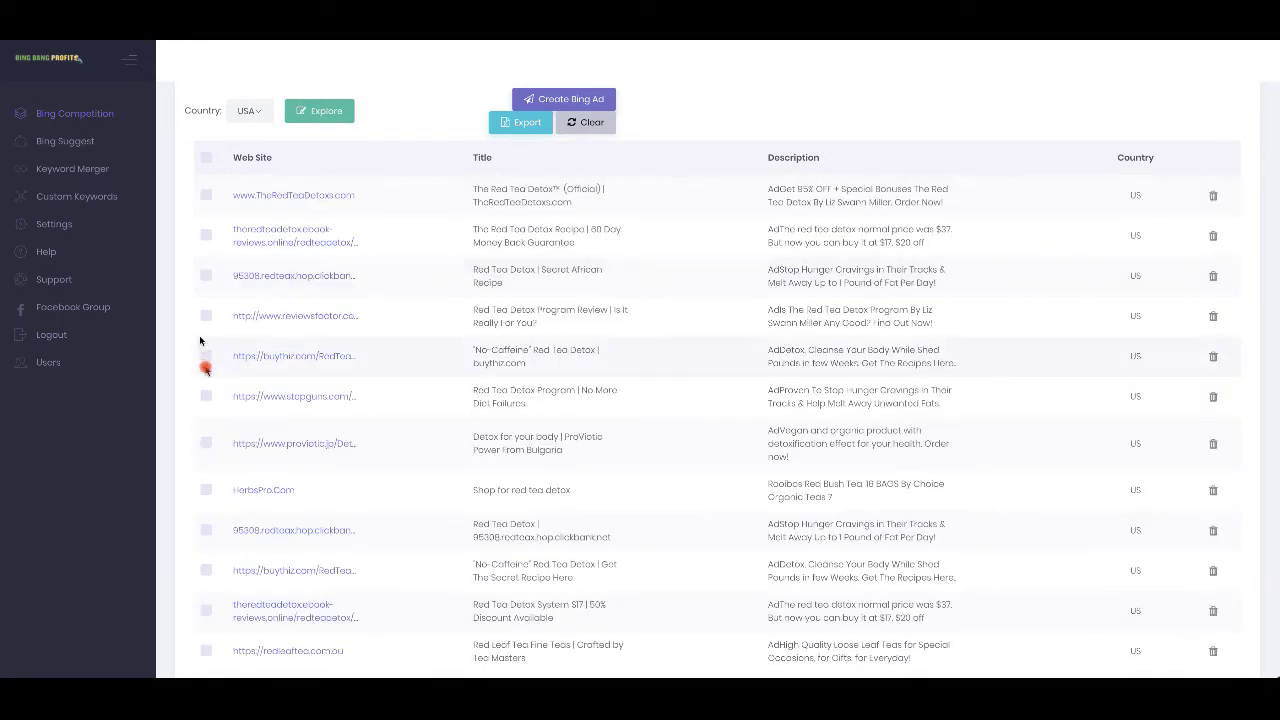
pyautogui.click(205, 396)
pyautogui.scroll(-1, 207, 381)
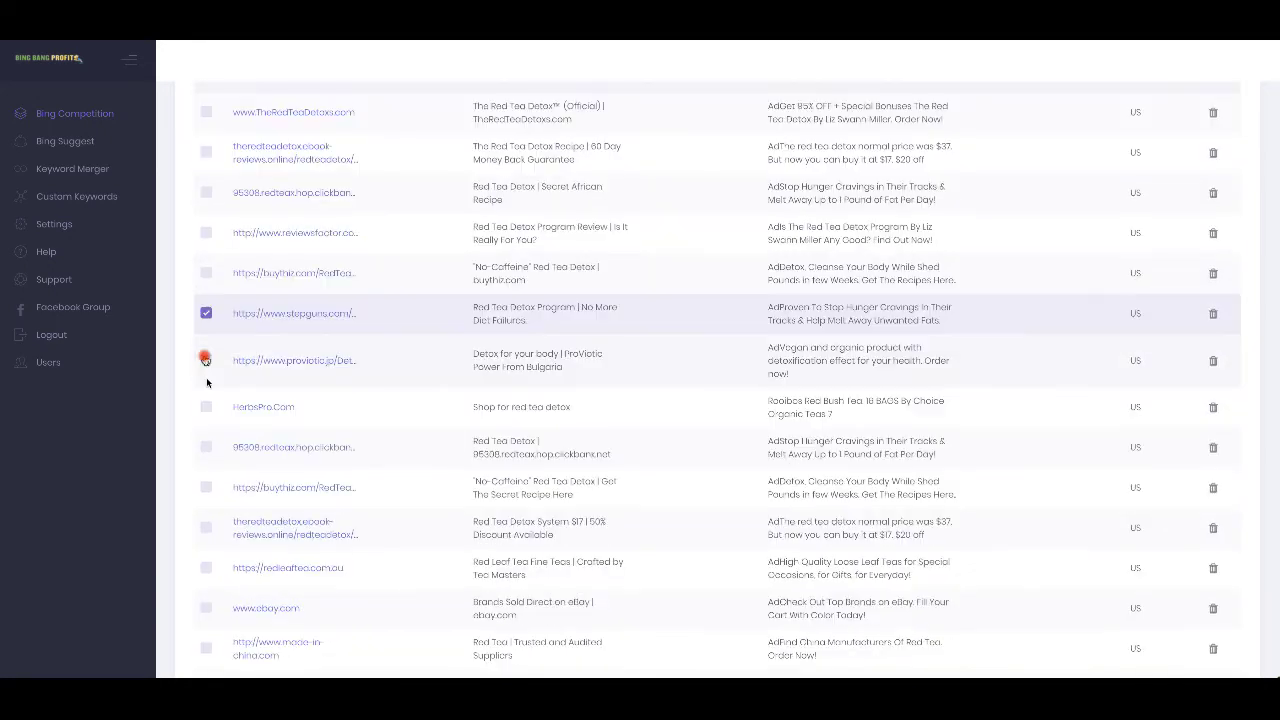
pyautogui.click(205, 360)
pyautogui.click(205, 359)
pyautogui.click(206, 359)
pyautogui.scroll(-2, 204, 330)
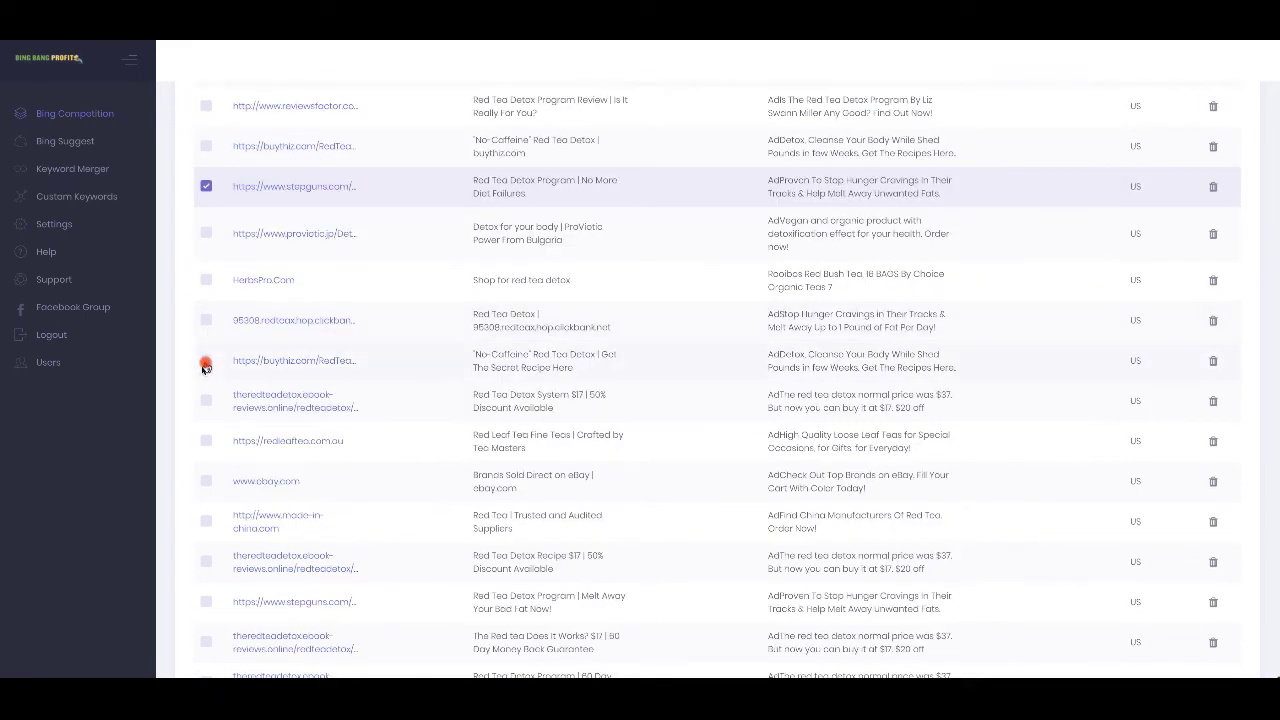
pyautogui.click(206, 360)
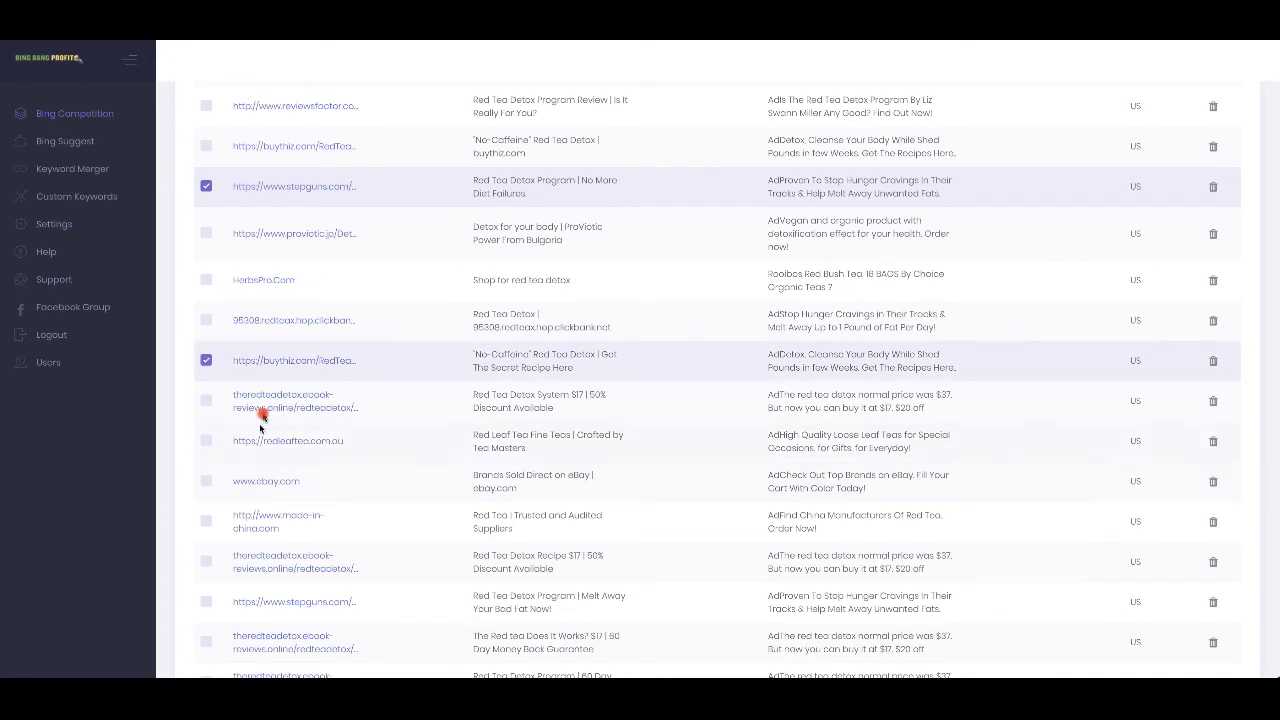
# Step: Create Bing ads from the selected competitor ads in the Red Detox campaign's Detox Keywords ad group
pyautogui.scroll(4, 359, 390)
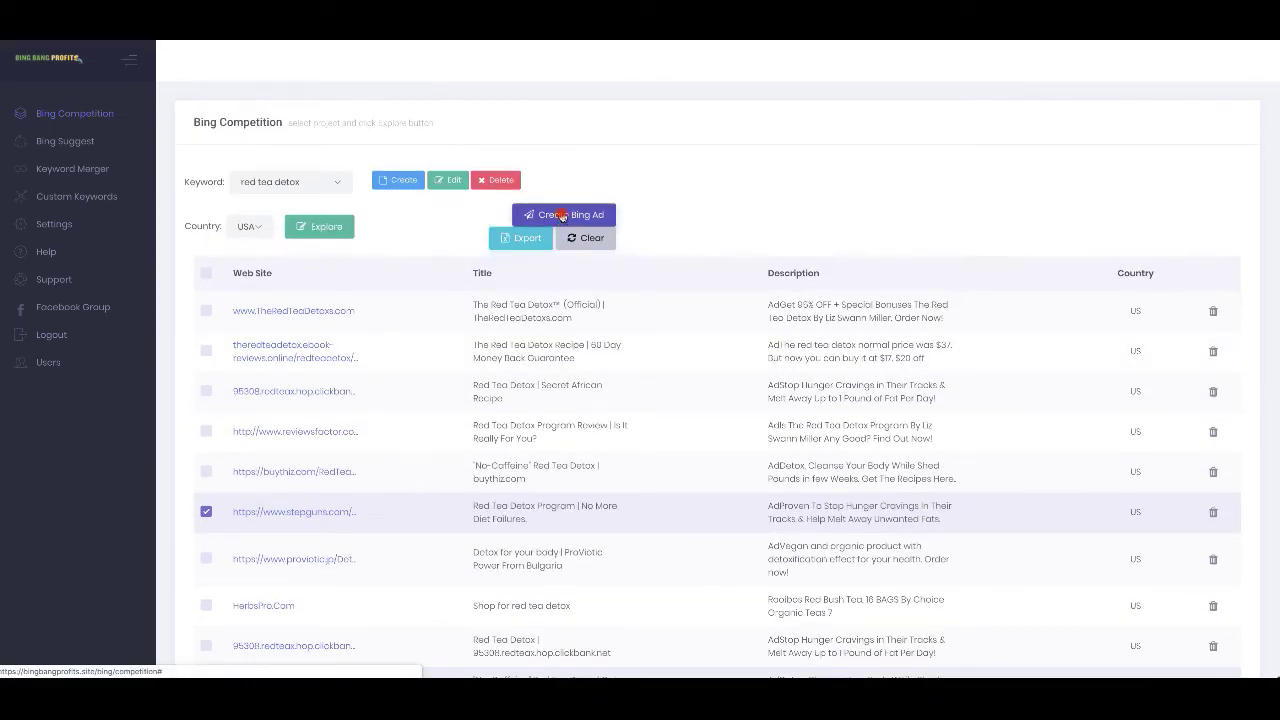
pyautogui.click(561, 216)
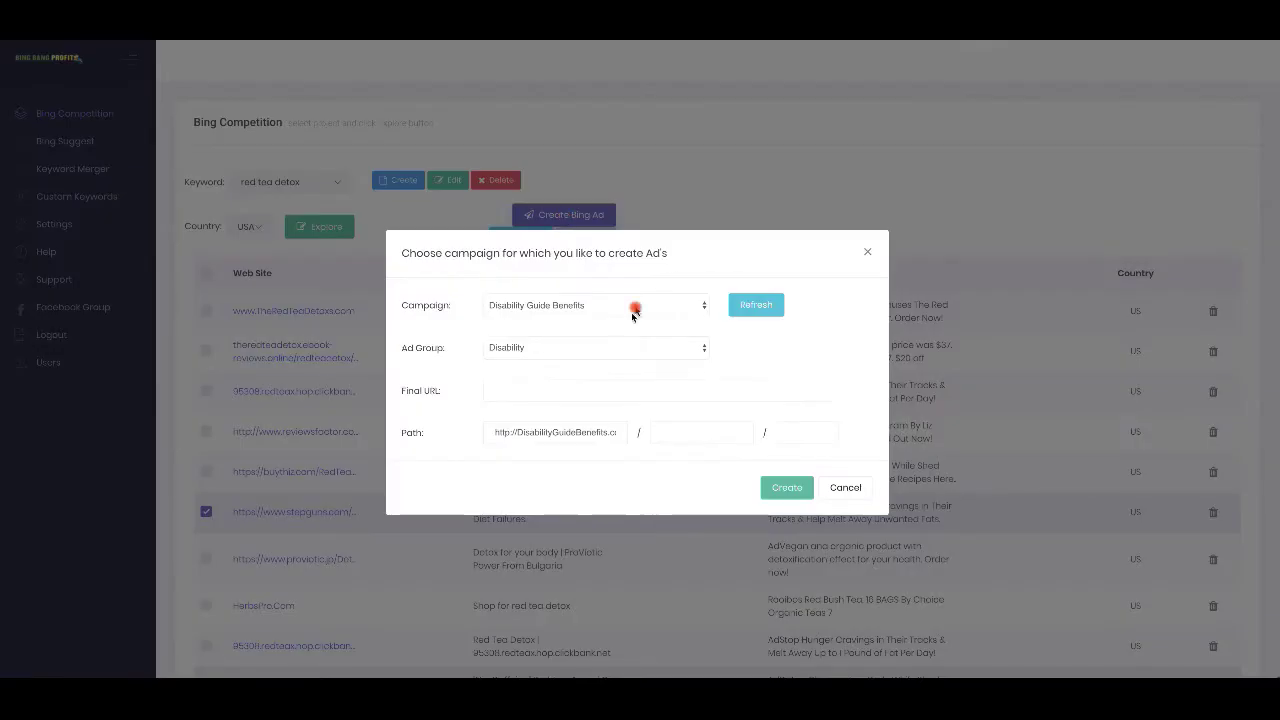
pyautogui.click(628, 312)
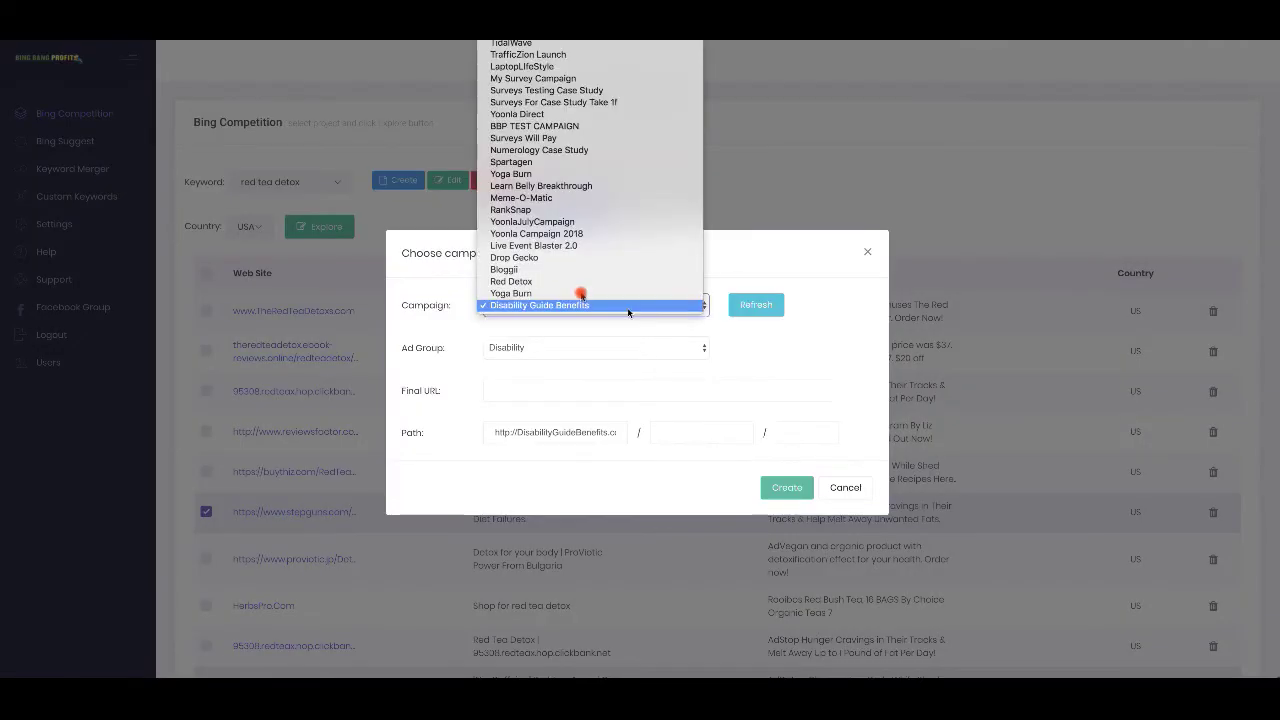
pyautogui.click(575, 284)
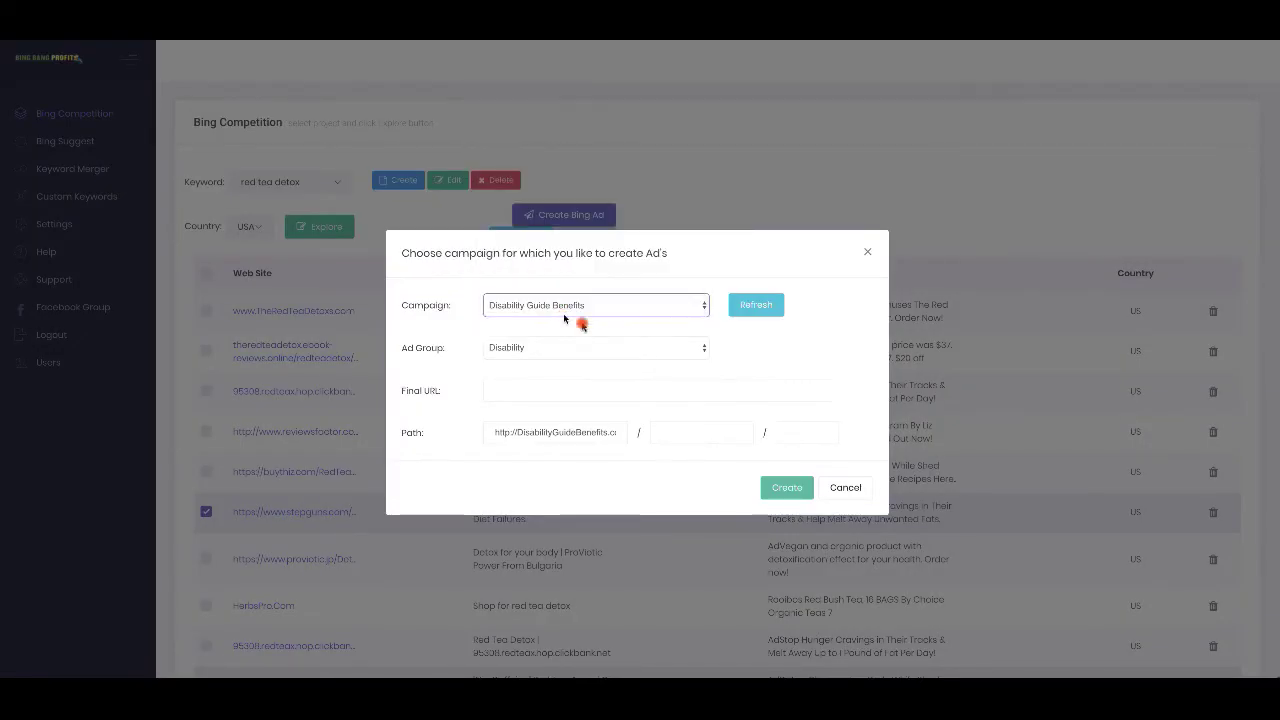
pyautogui.click(608, 348)
pyautogui.click(611, 348)
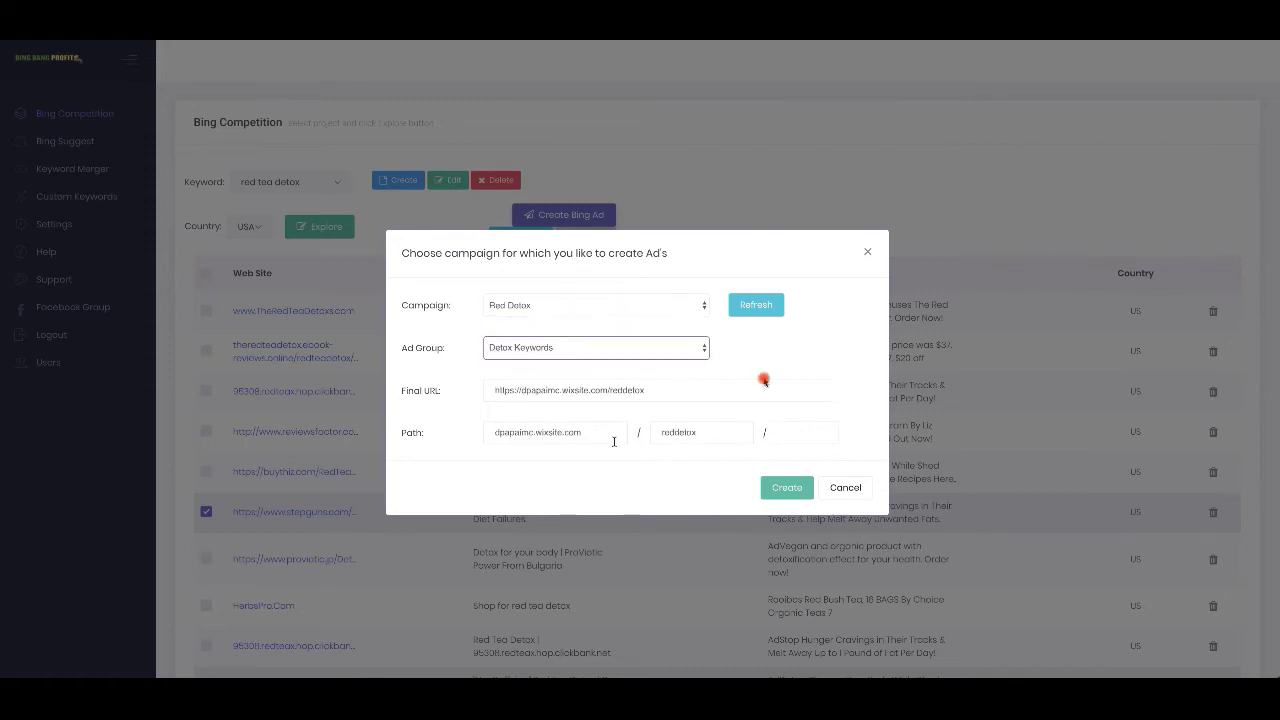
pyautogui.click(800, 492)
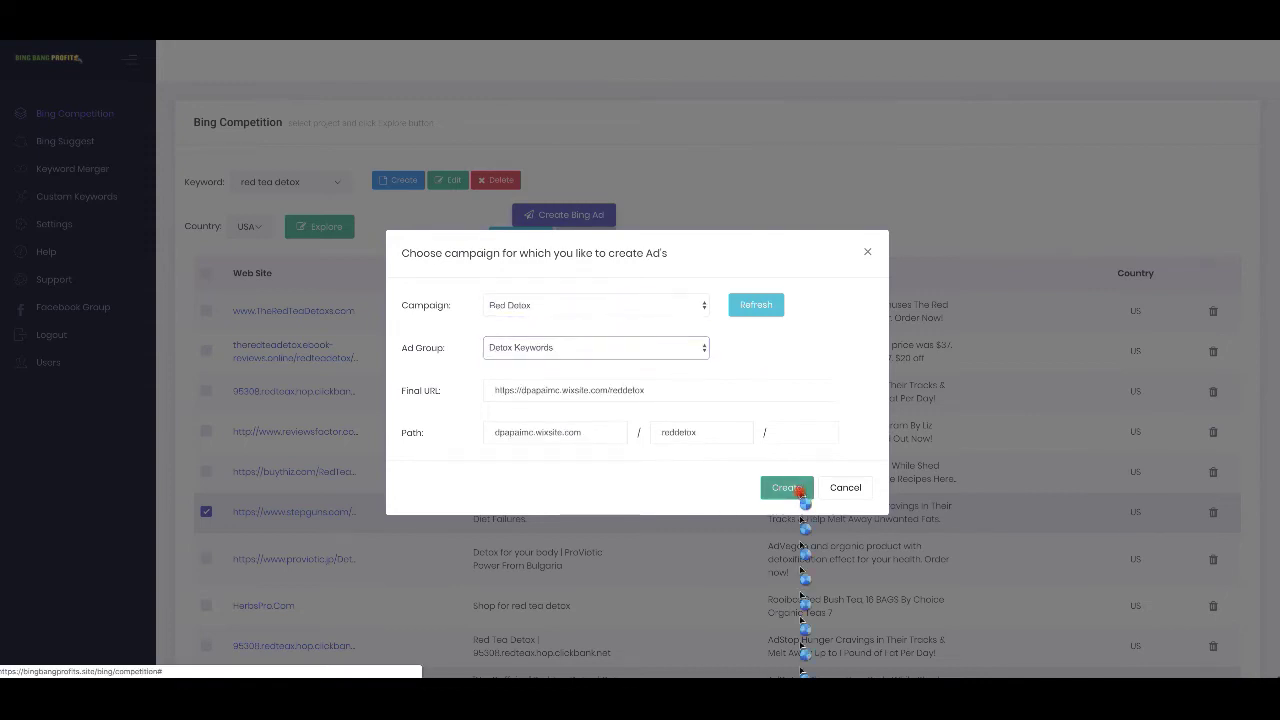
pyautogui.click(800, 492)
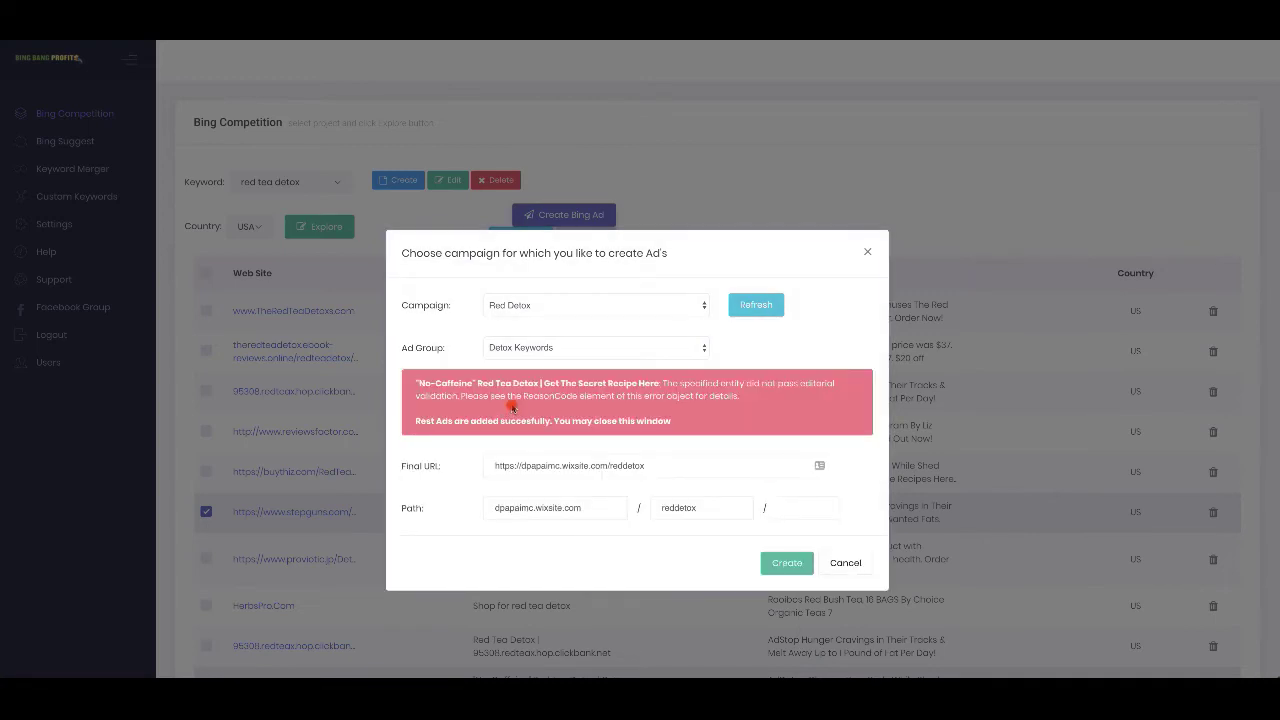
pyautogui.click(845, 563)
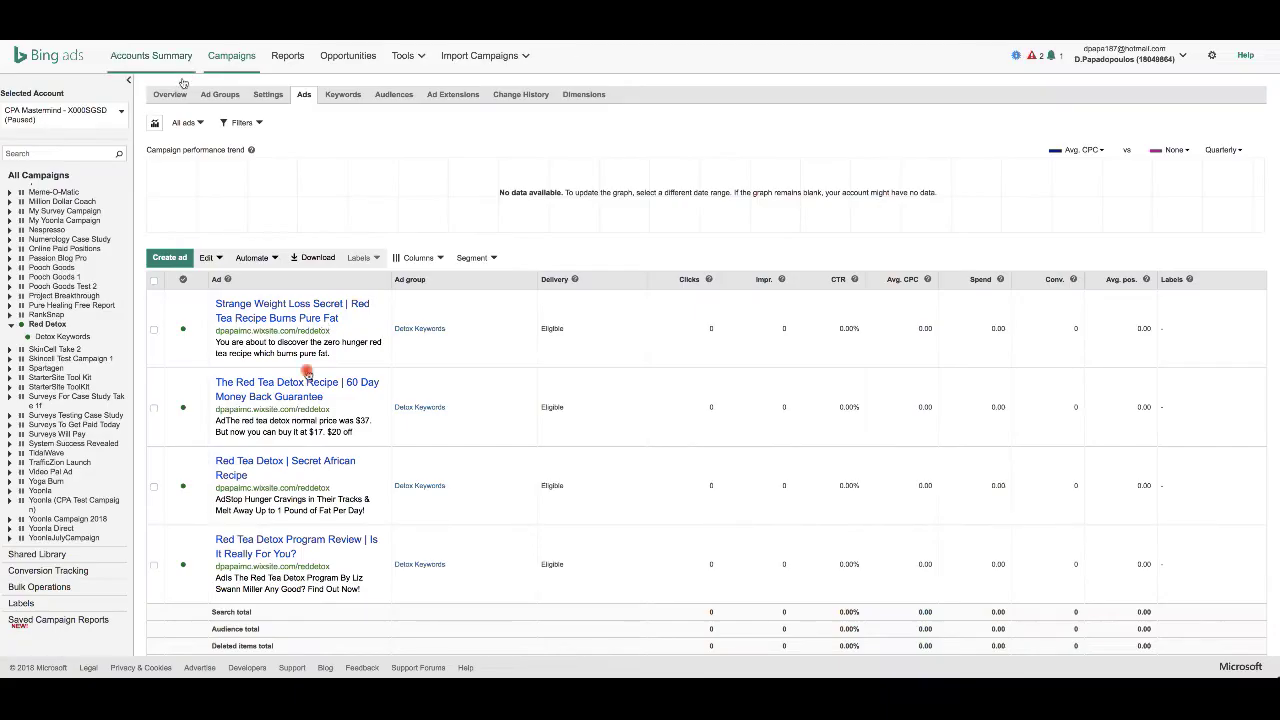
# Step: Switch to Bing Ads, reload and check the Red Detox campaign's list of ads, and open its keywords
pyautogui.scroll(-1, 278, 428)
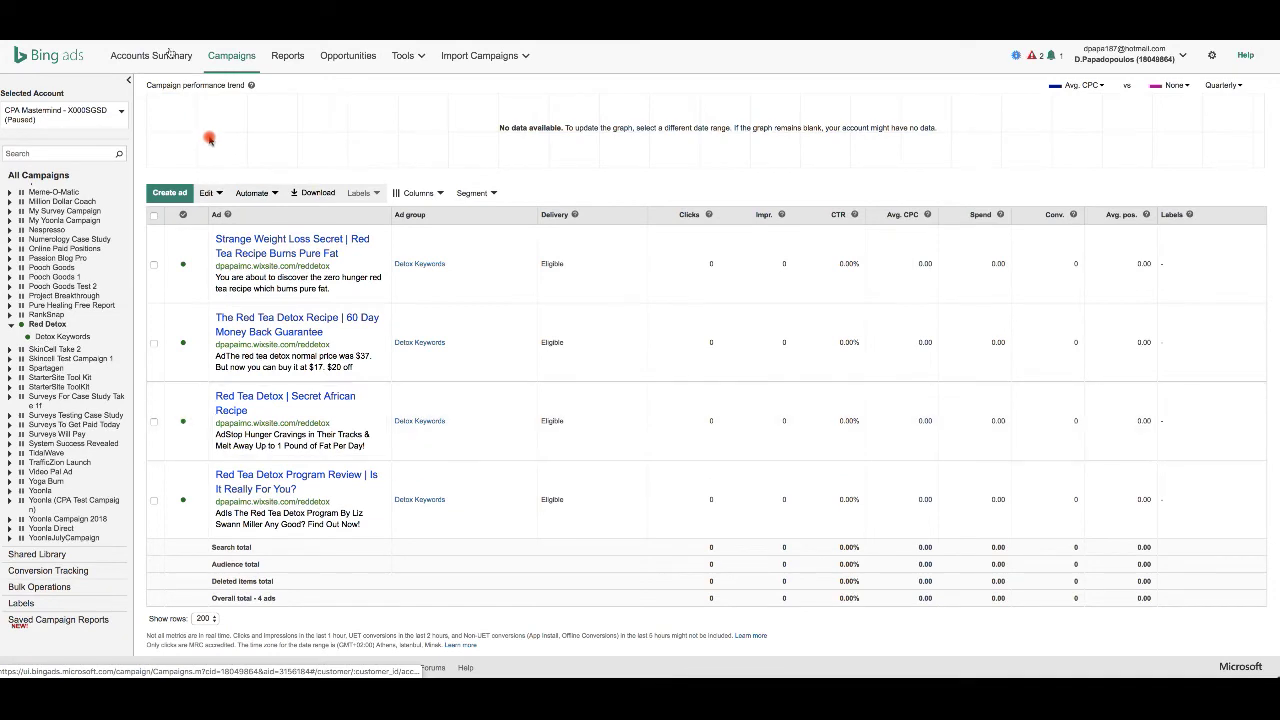
pyautogui.scroll(2, 278, 428)
pyautogui.click(304, 161)
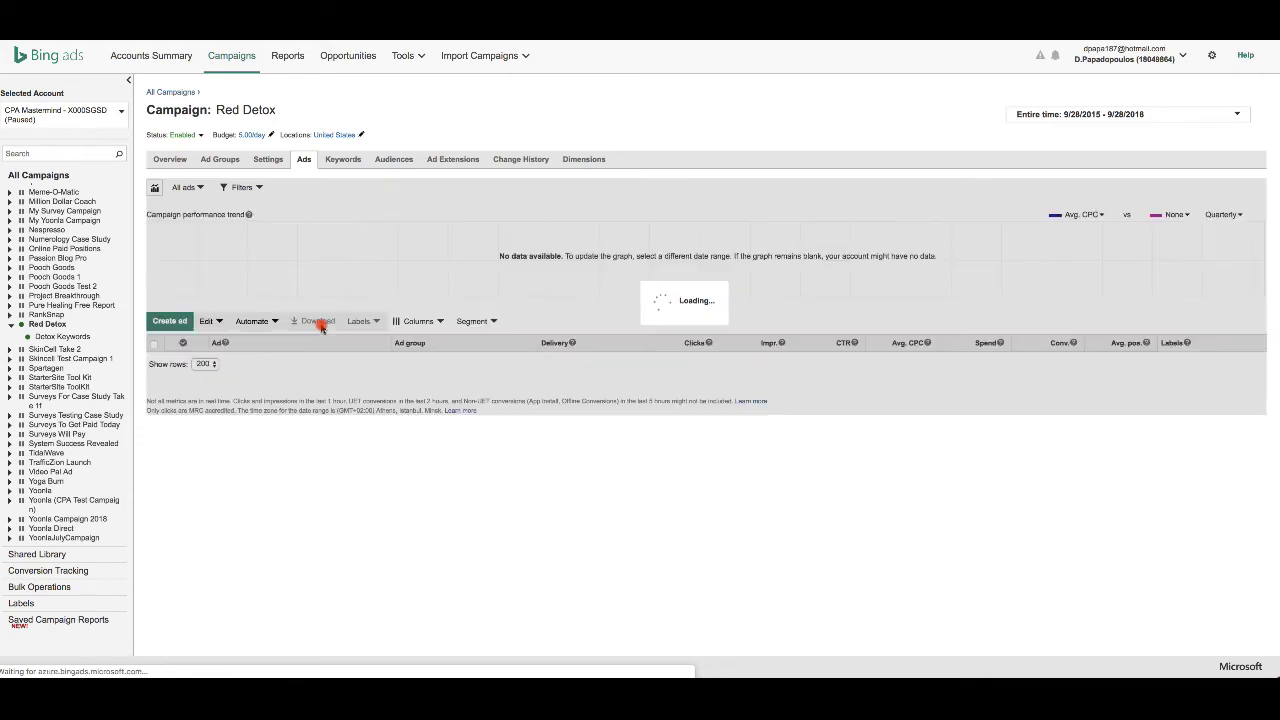
pyautogui.scroll(-2, 321, 327)
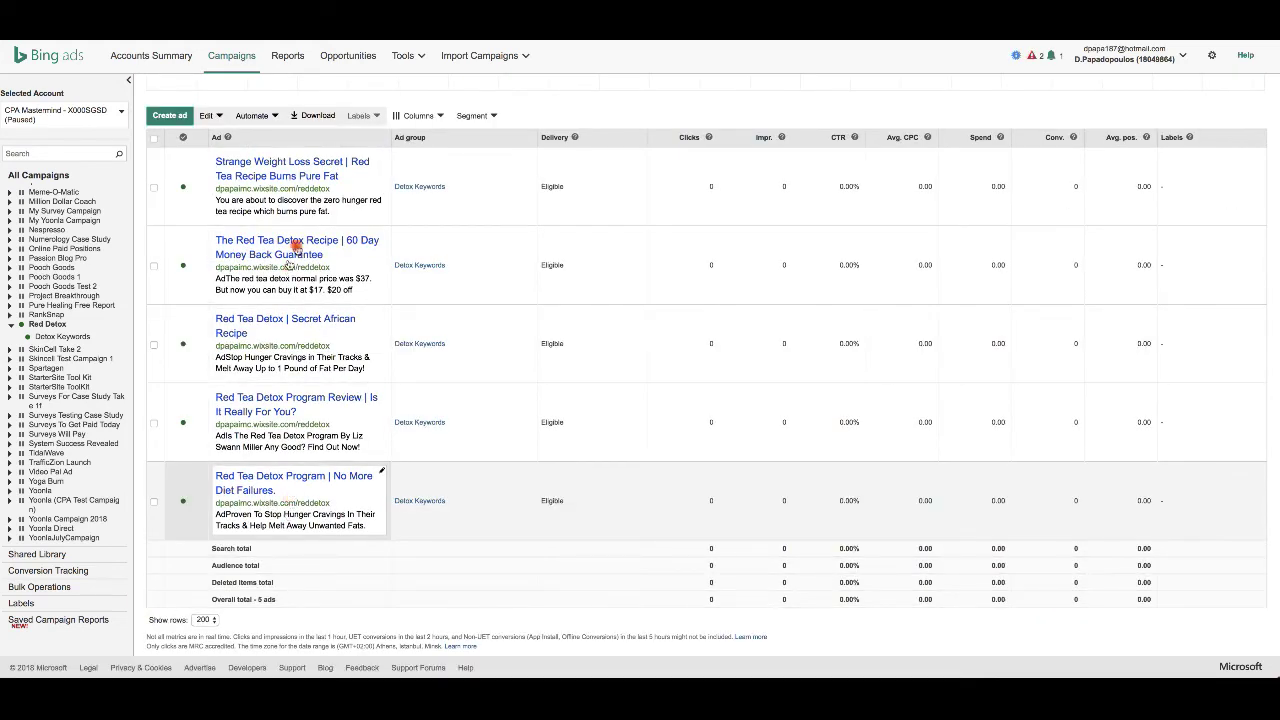
pyautogui.click(295, 500)
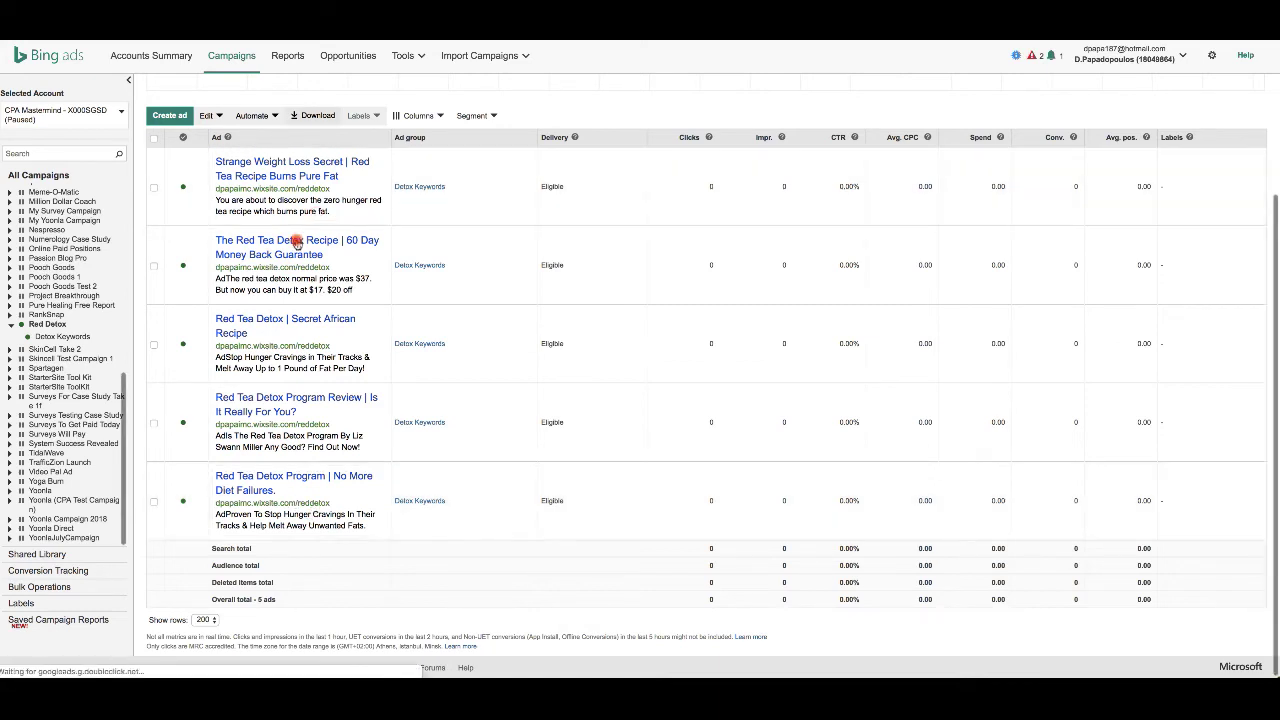
pyautogui.scroll(2, 290, 243)
pyautogui.click(345, 160)
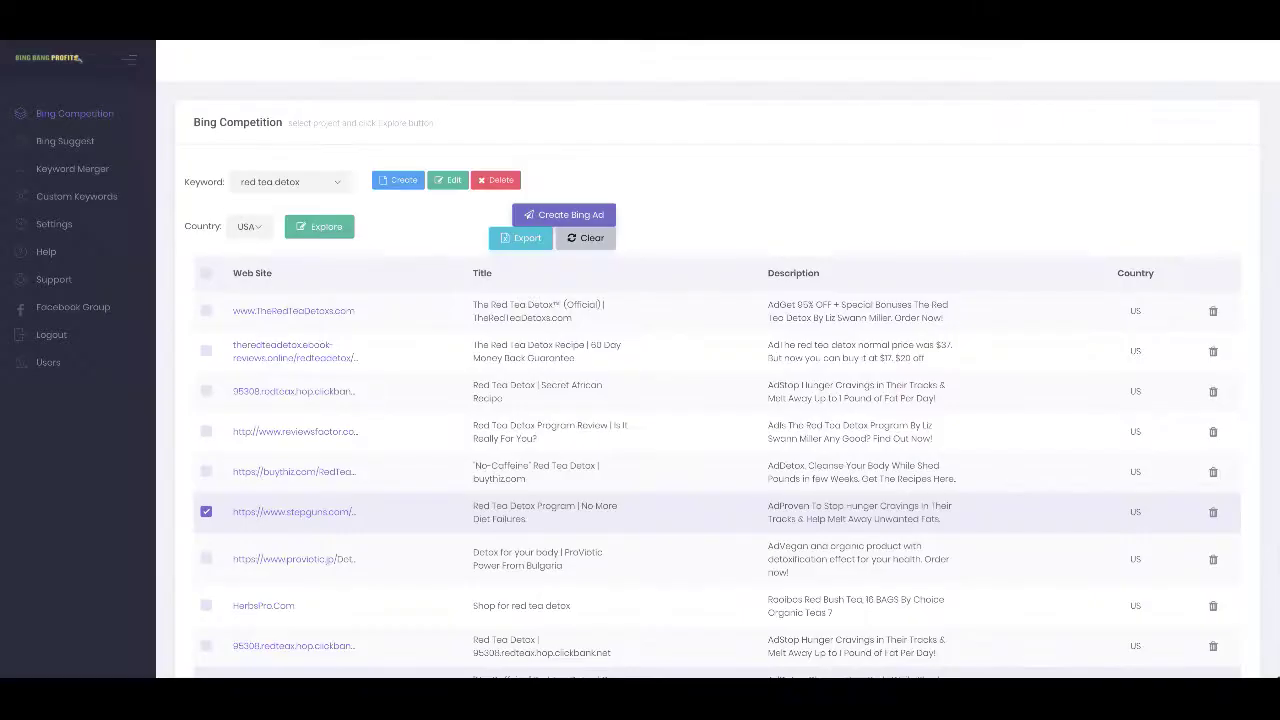
# Step: Switch to Bing Bang Profits and filter the suggested "red tea detox" keywords to those with Clicks greater than or equal to 100
pyautogui.click(77, 142)
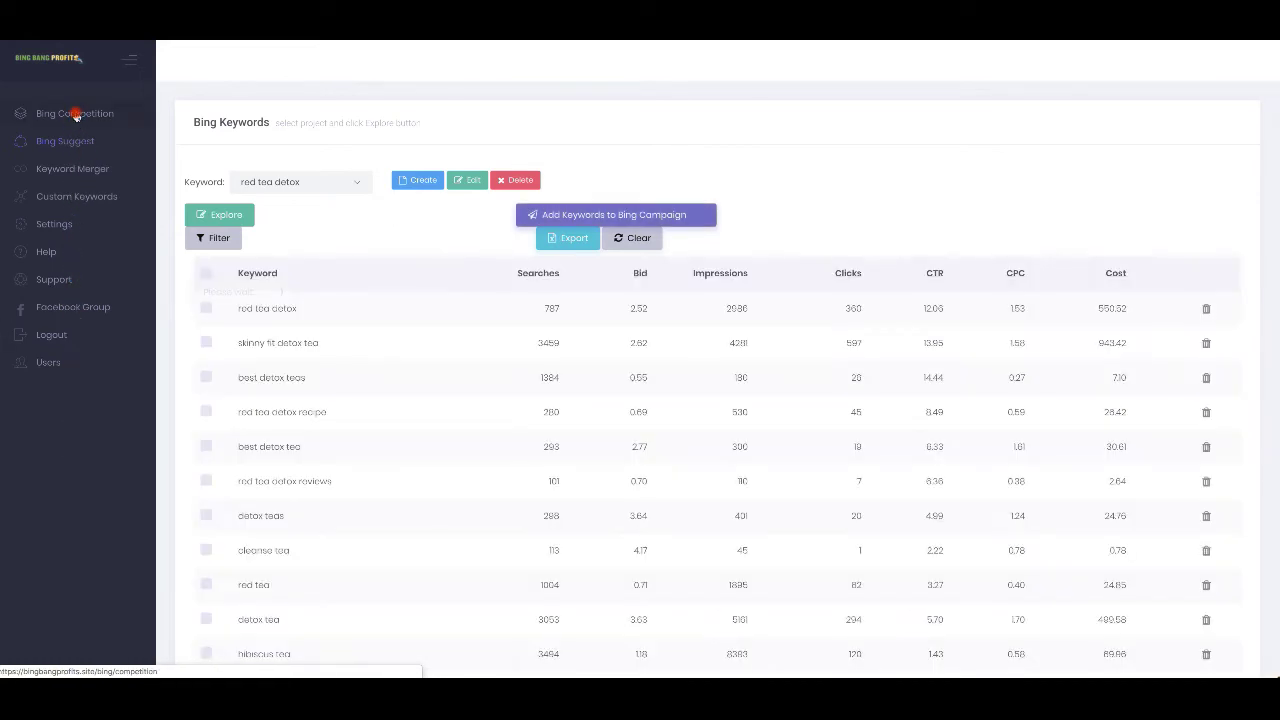
pyautogui.click(211, 239)
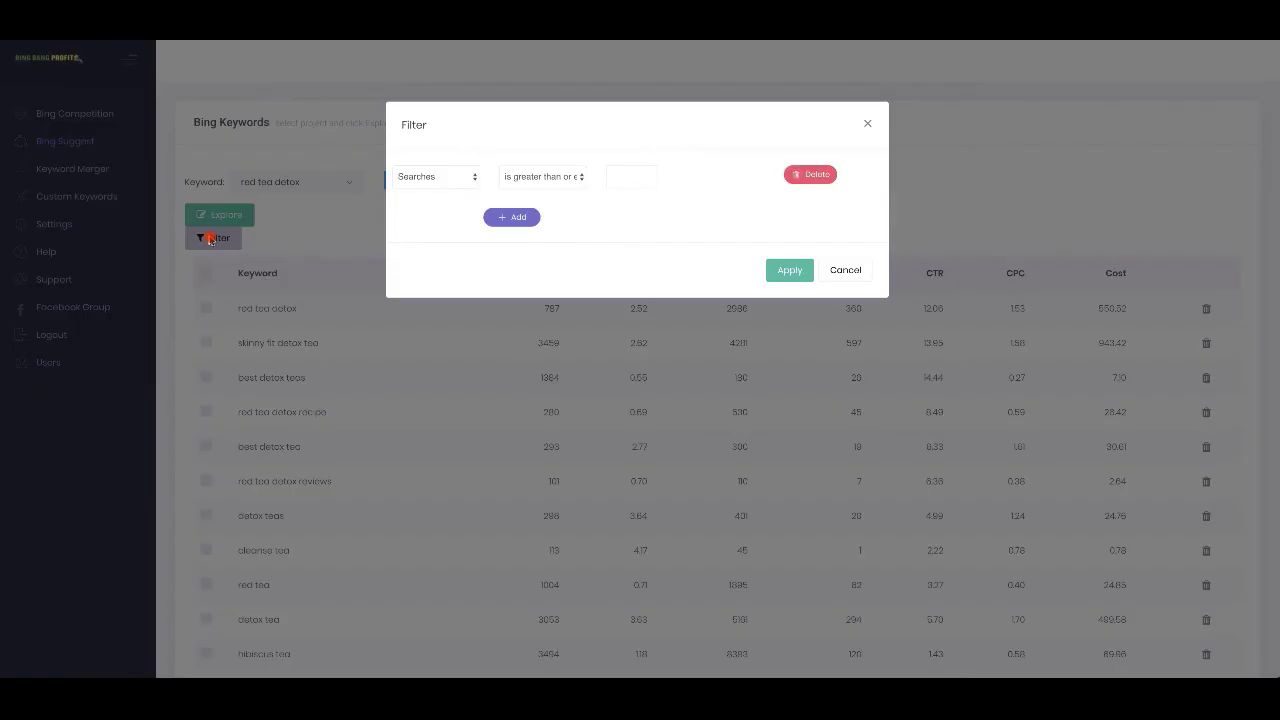
pyautogui.click(473, 181)
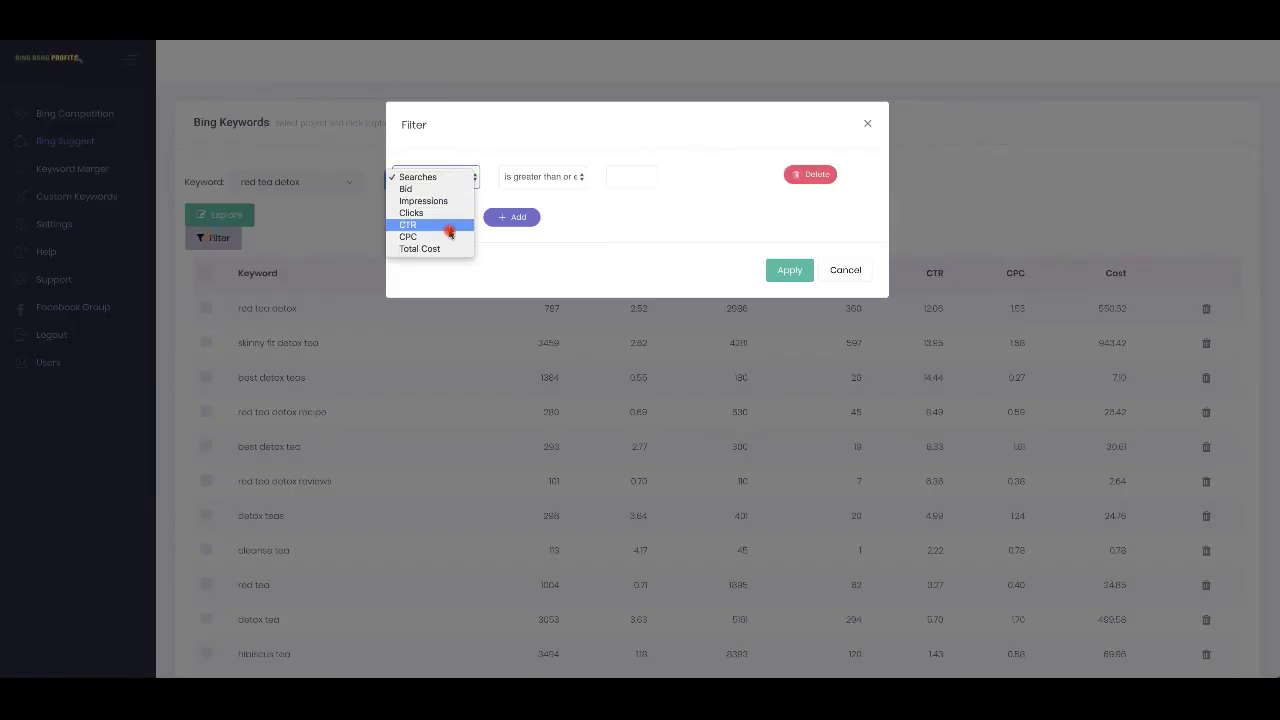
pyautogui.click(455, 212)
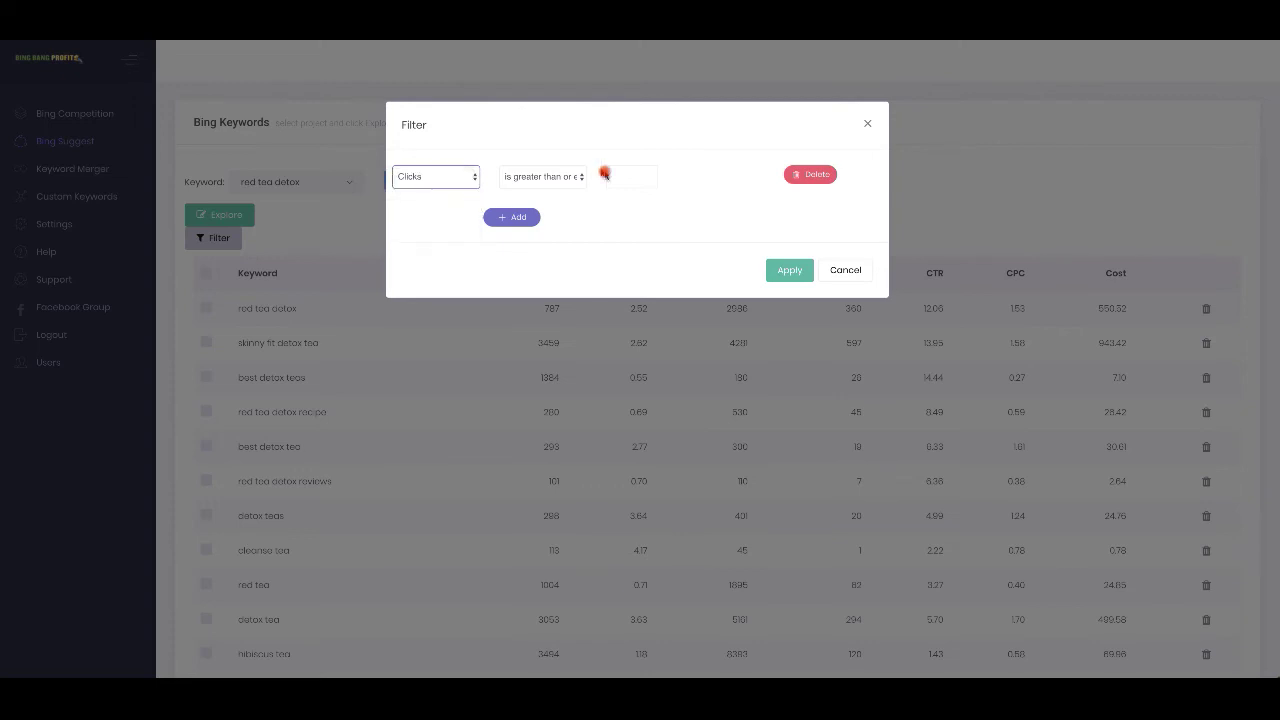
pyautogui.click(610, 177)
pyautogui.write('100')
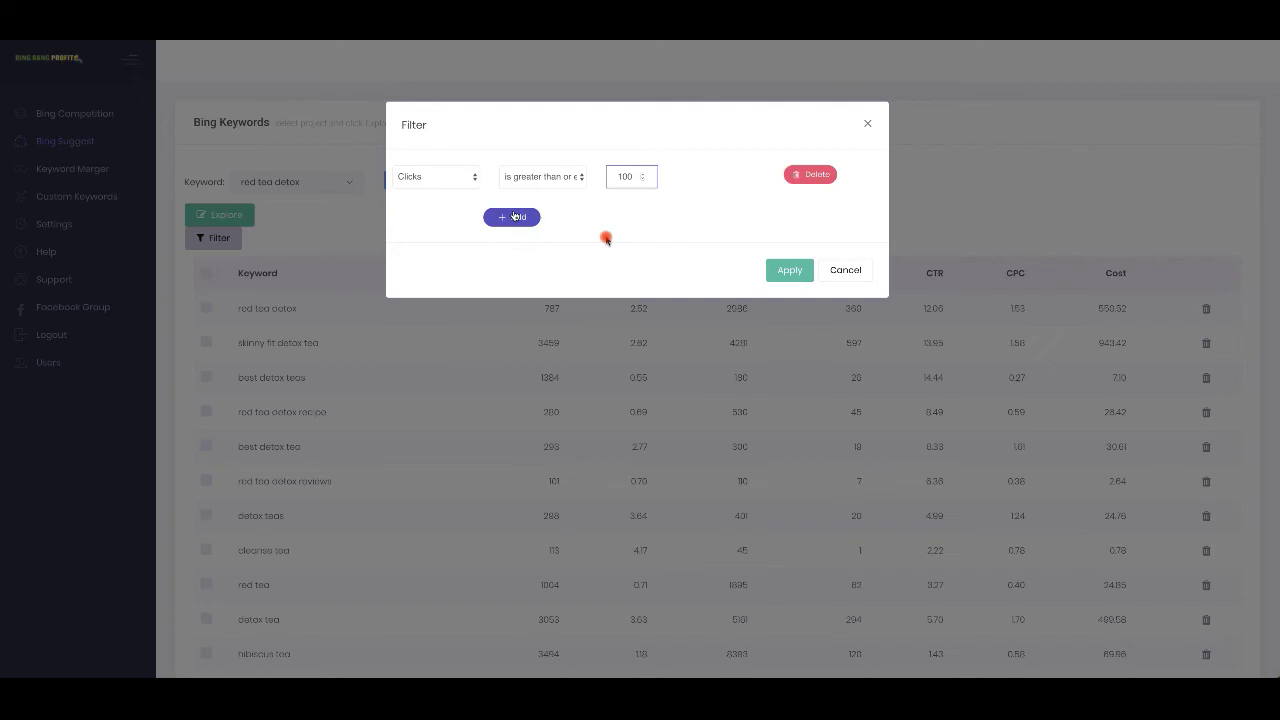
pyautogui.click(790, 271)
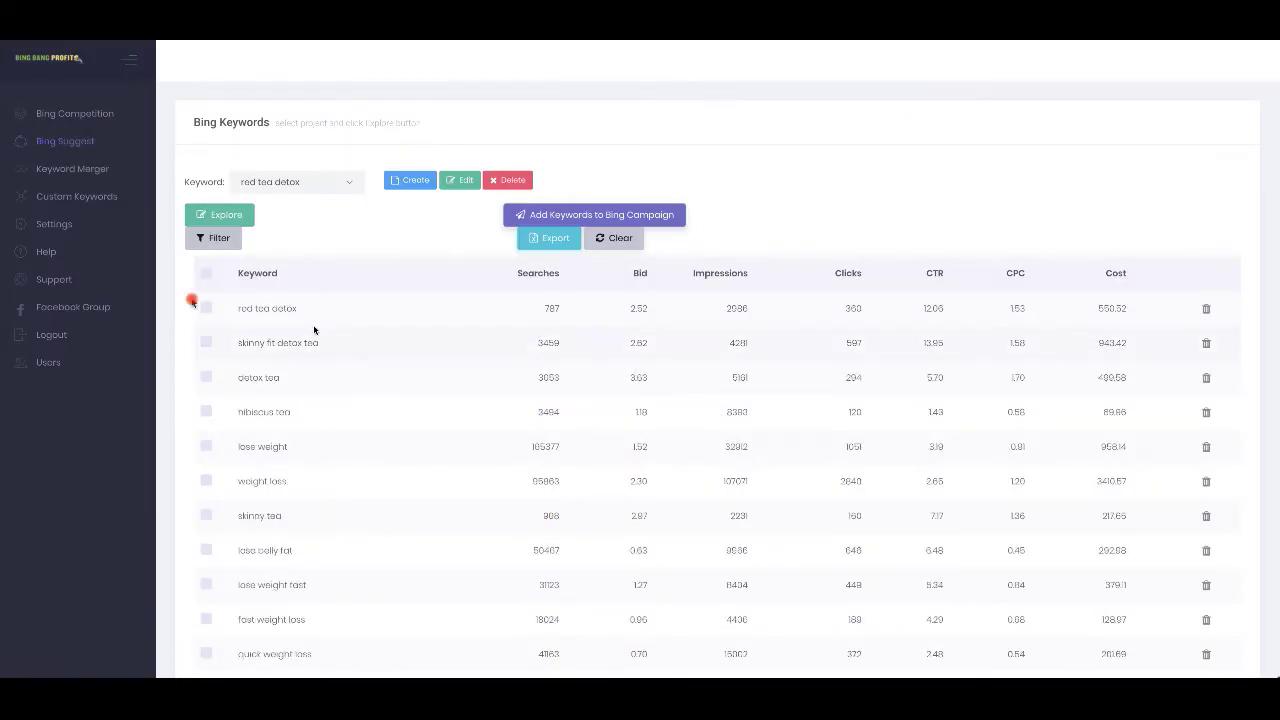
# Step: Select all the filtered keywords and choose the Red Detox campaign to add them to
pyautogui.click(211, 278)
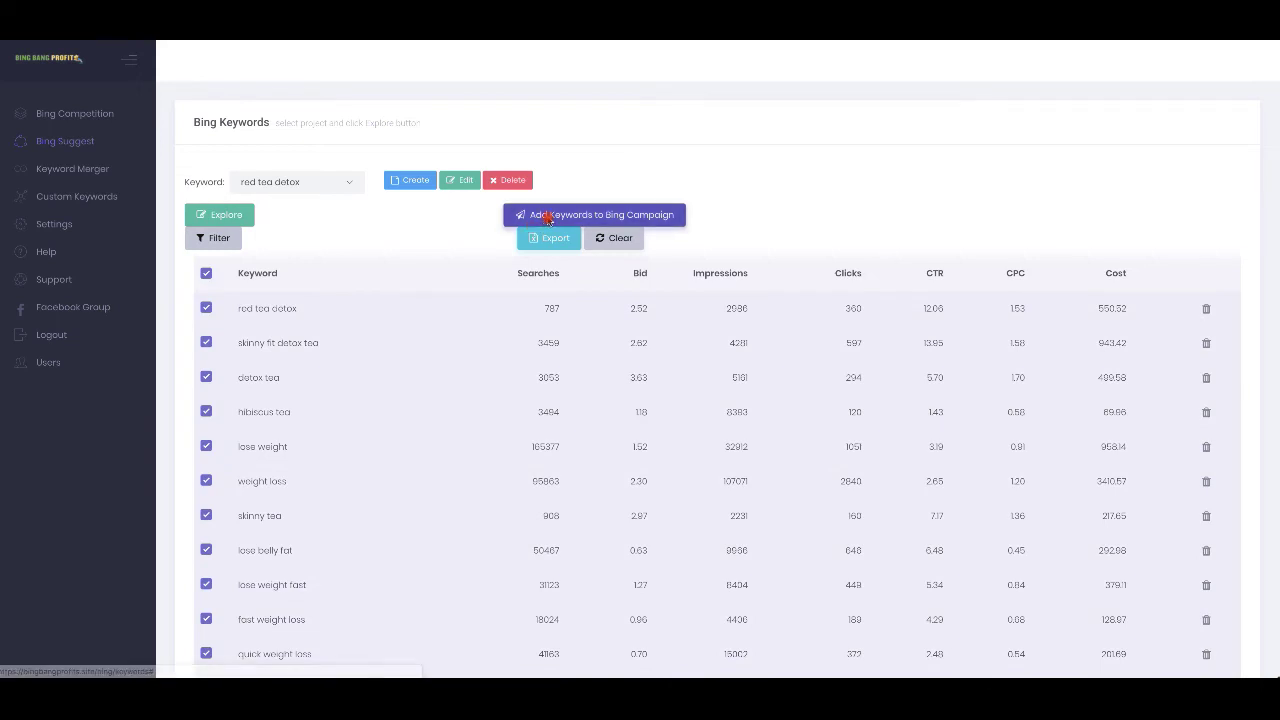
pyautogui.click(548, 219)
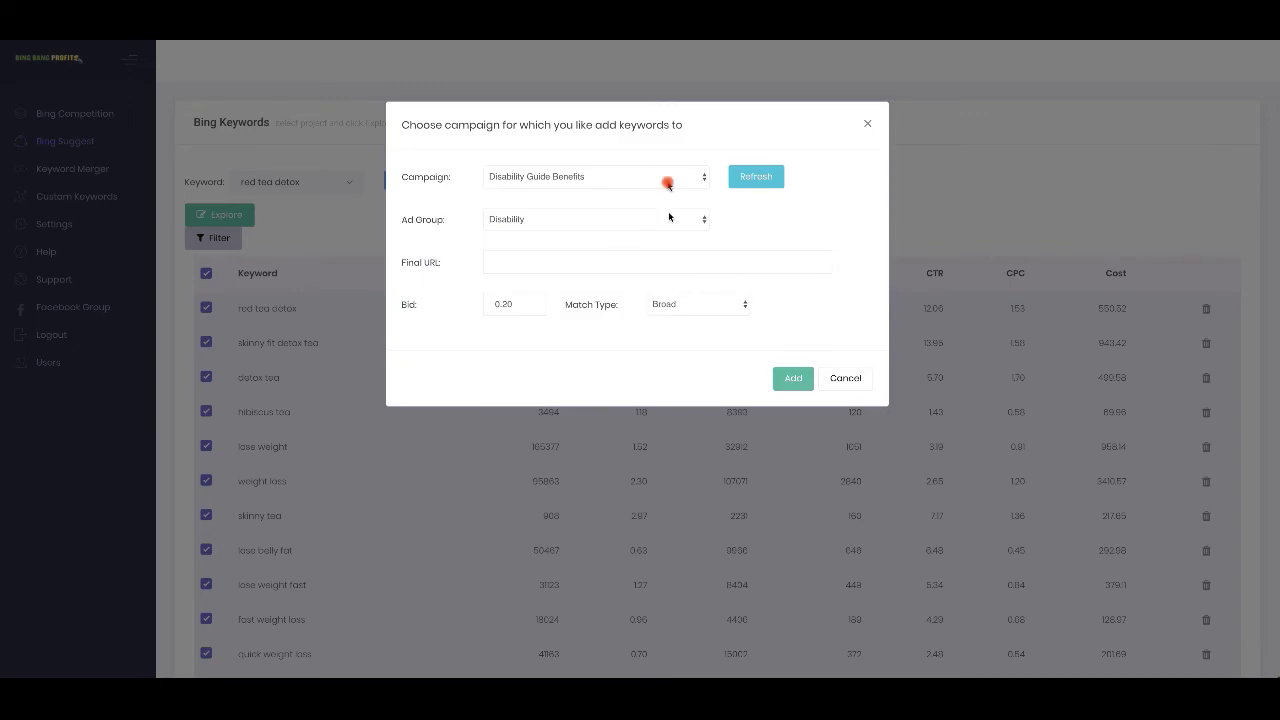
pyautogui.click(665, 179)
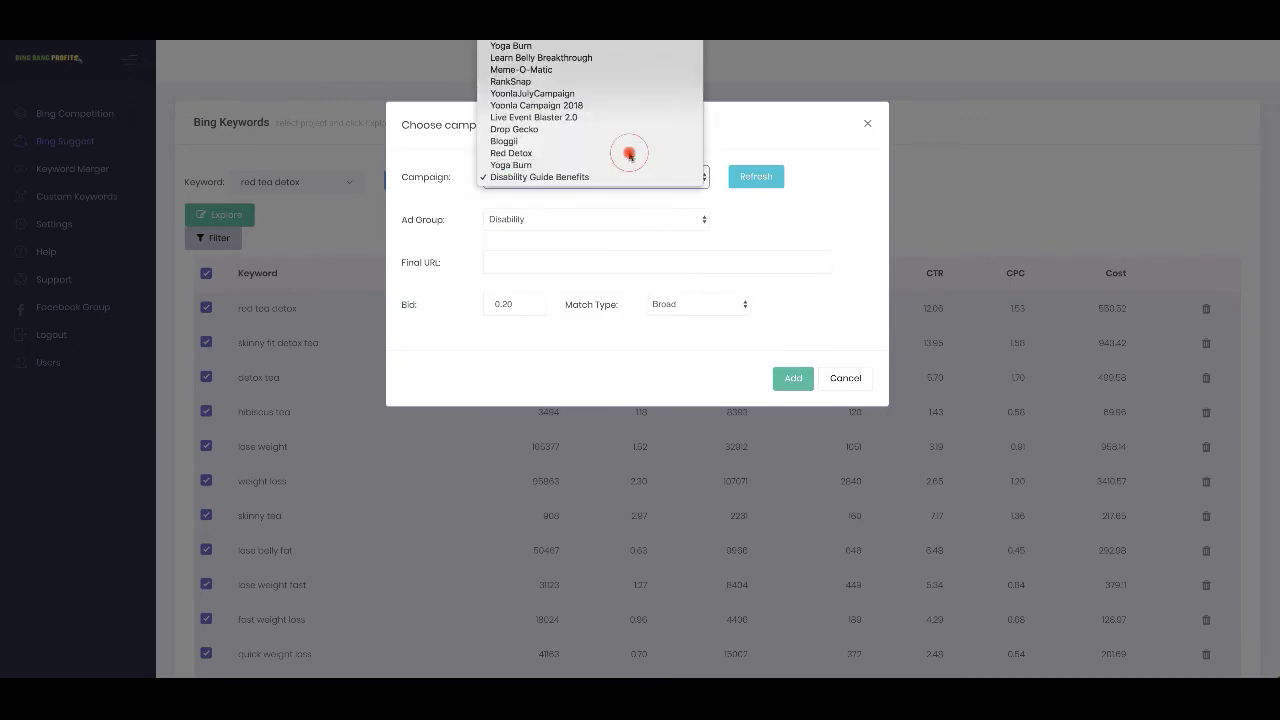
pyautogui.click(629, 153)
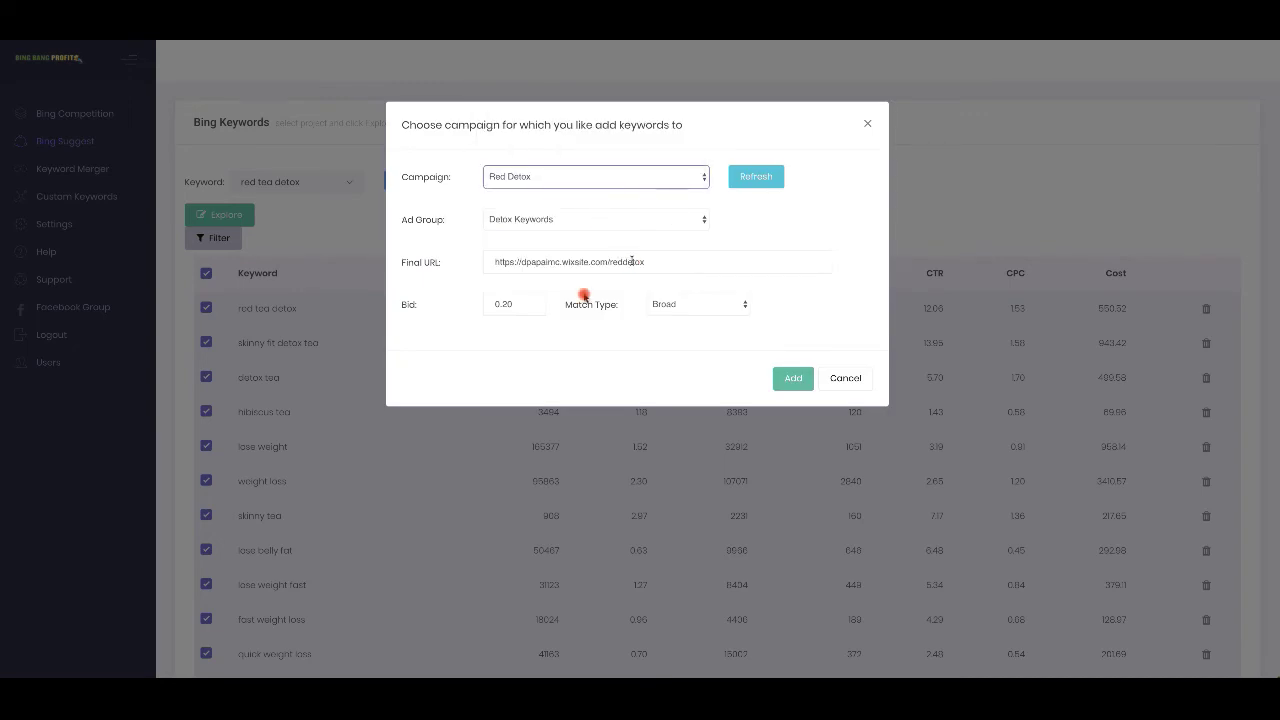
# Step: Add the selected keywords to the Detox Keywords ad group with a bid of 0.42 and the Exact match type
pyautogui.click(512, 305)
pyautogui.press('BackSpace')
pyautogui.press('BackSpace')
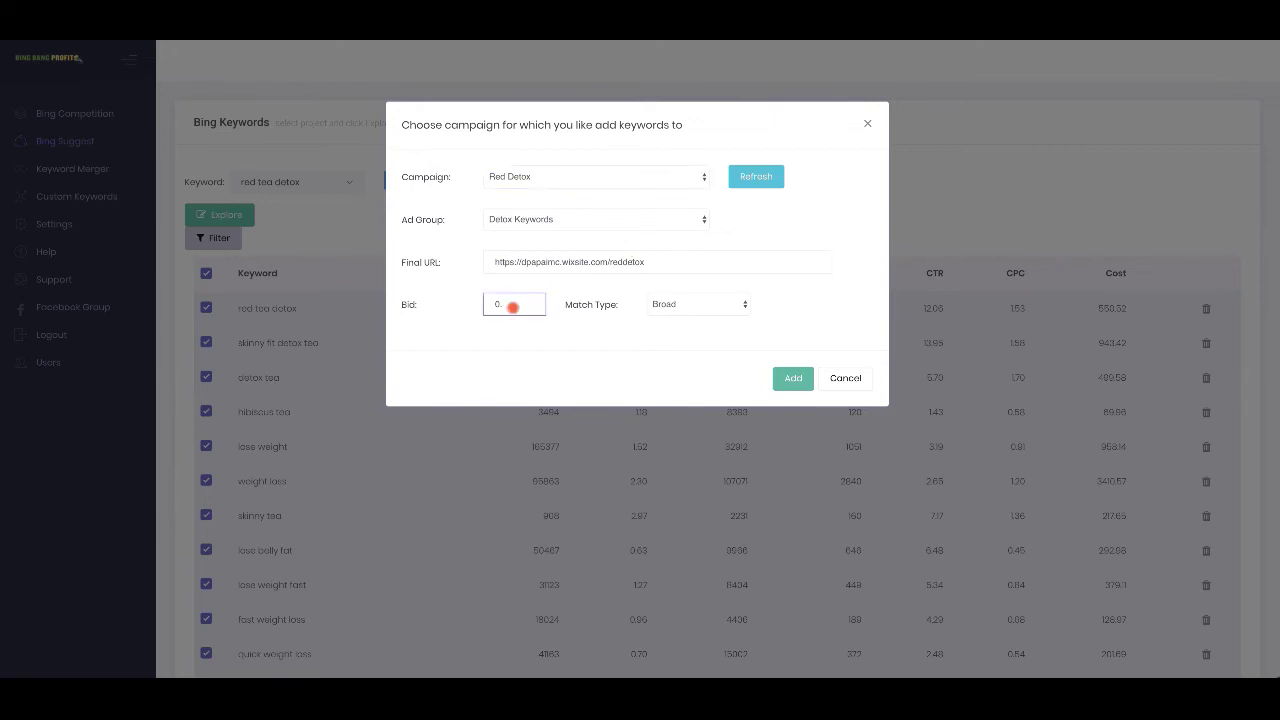
pyautogui.write('42')
pyautogui.click(699, 304)
pyautogui.click(690, 281)
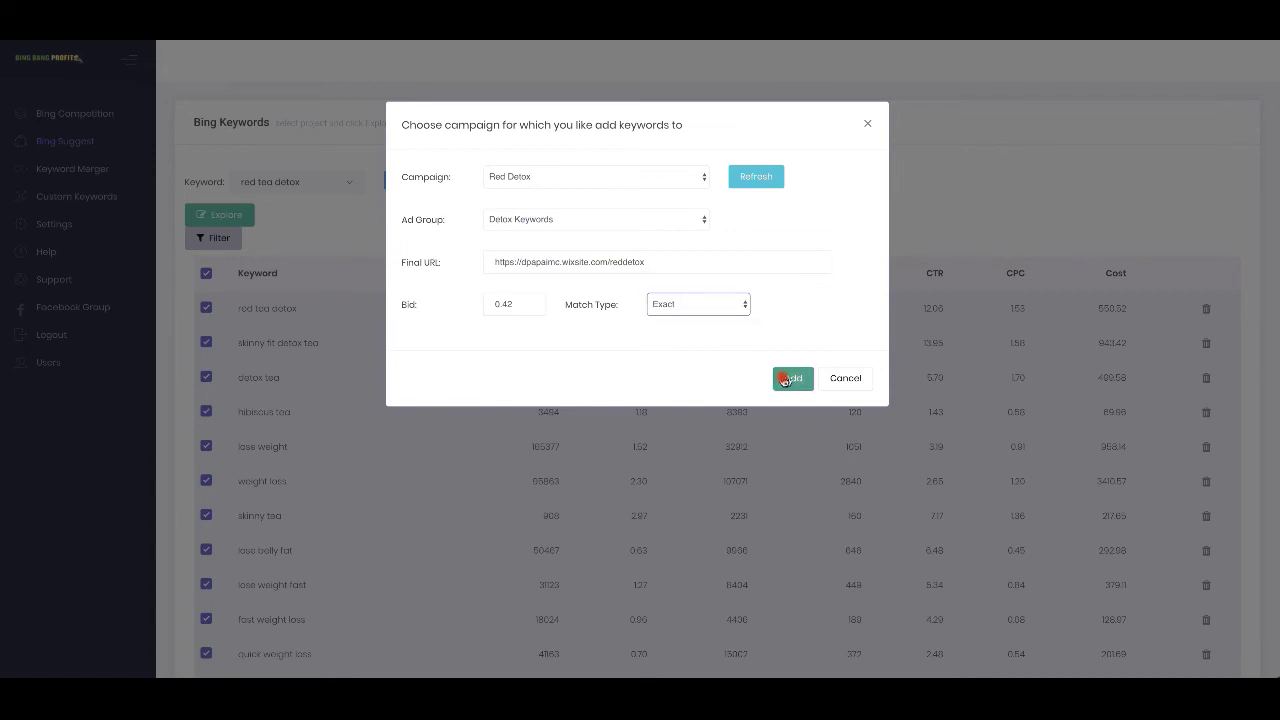
pyautogui.click(787, 378)
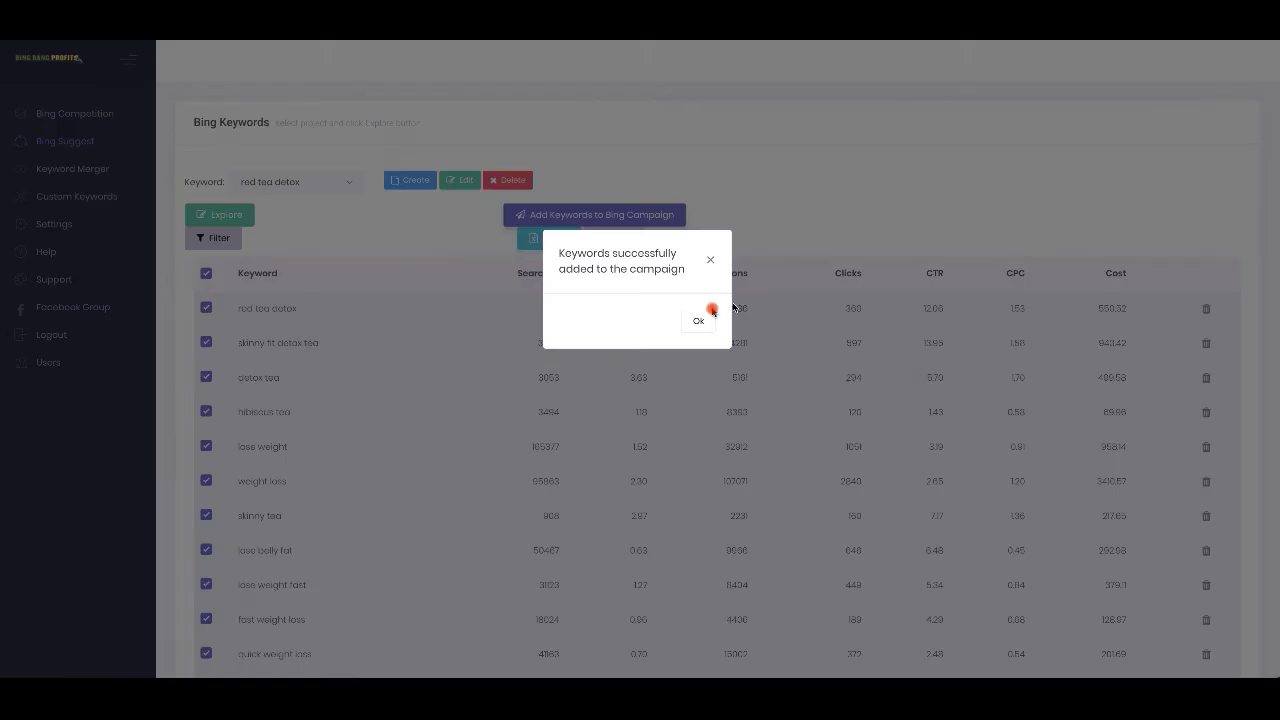
pyautogui.click(706, 317)
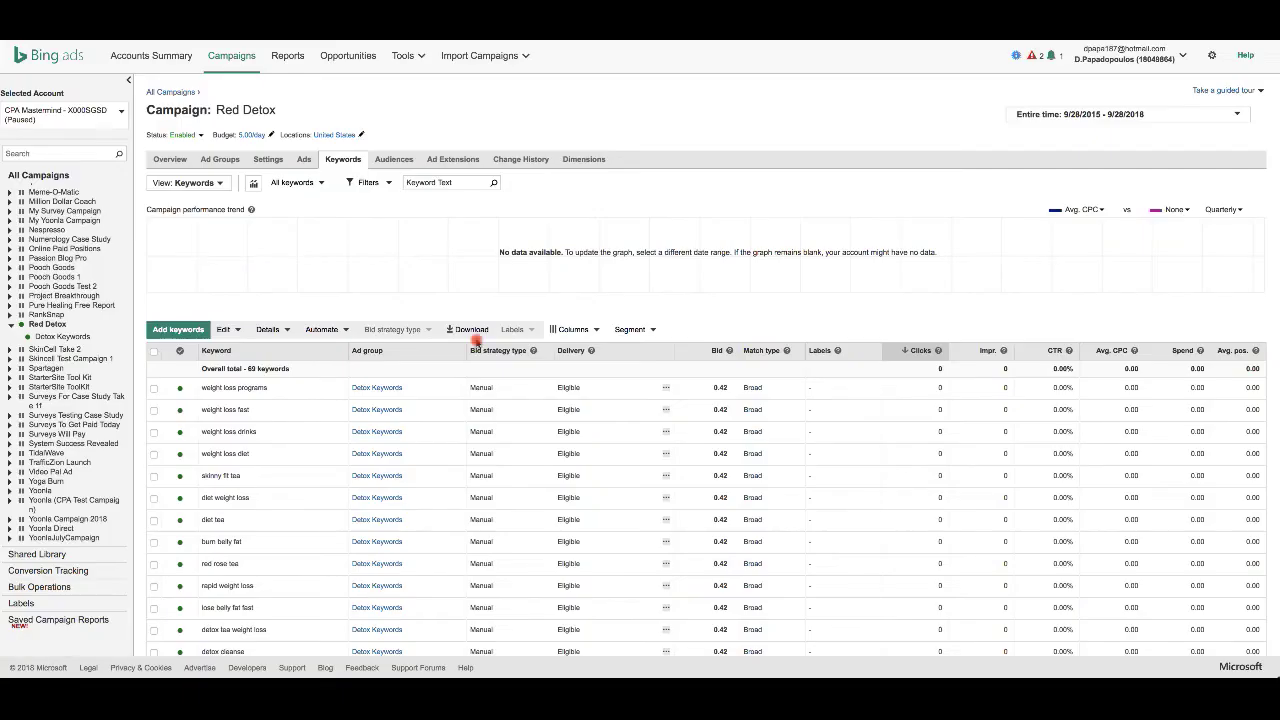
# Step: Switch to Bing Ads, reload the Red Detox campaign's keywords and check their bids and match types
pyautogui.scroll(-1, 350, 310)
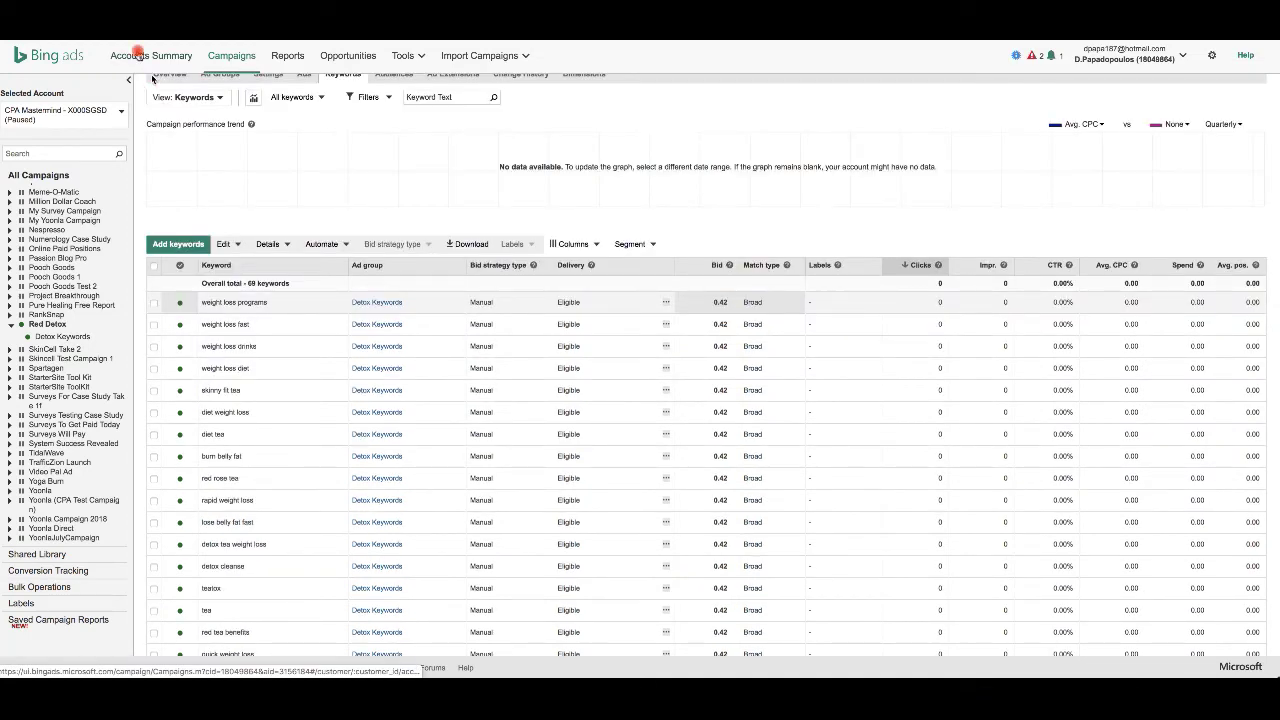
pyautogui.click(490, 271)
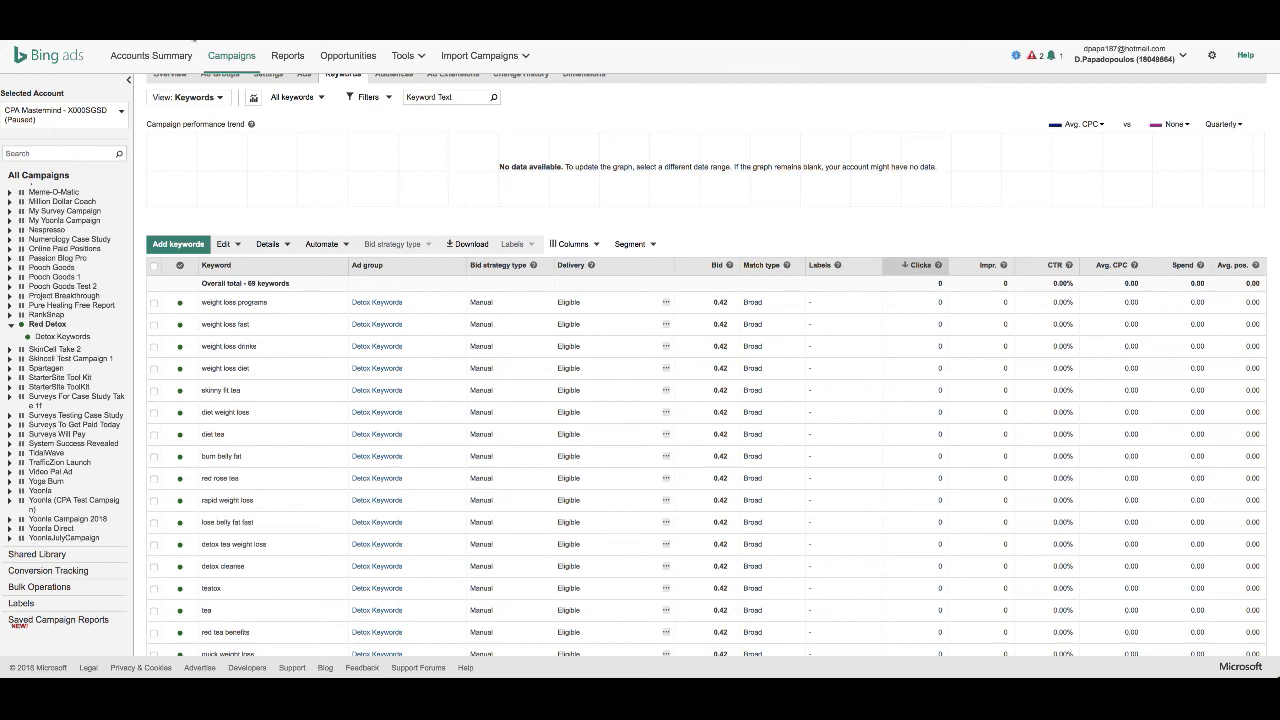
pyautogui.scroll(-1, 700, 400)
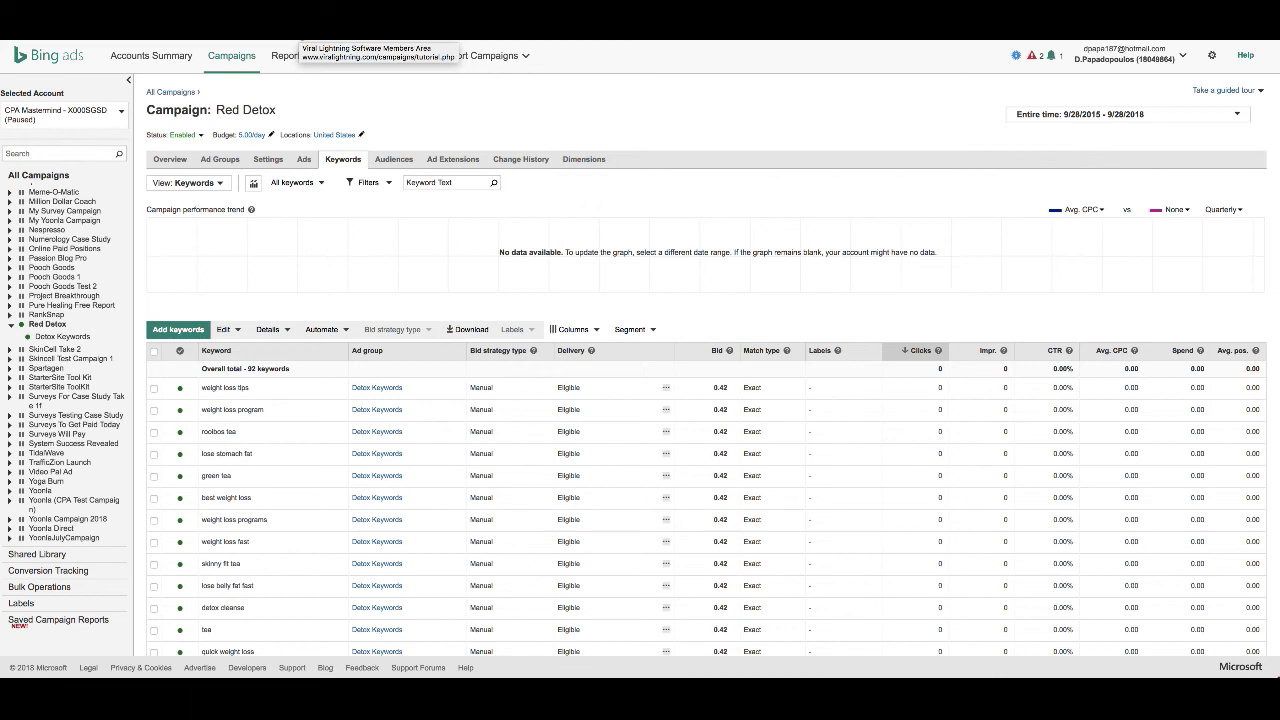
pyautogui.scroll(-5, 398, 145)
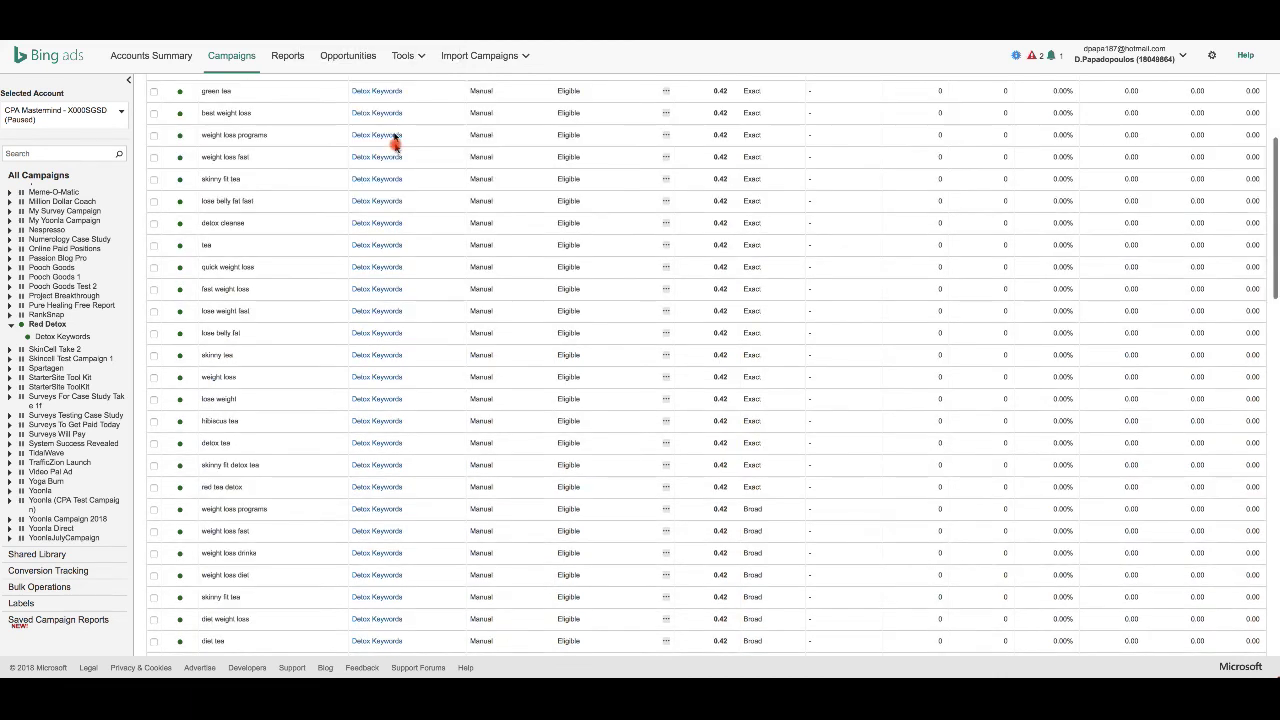
pyautogui.scroll(4, 396, 147)
pyautogui.scroll(-2, 400, 136)
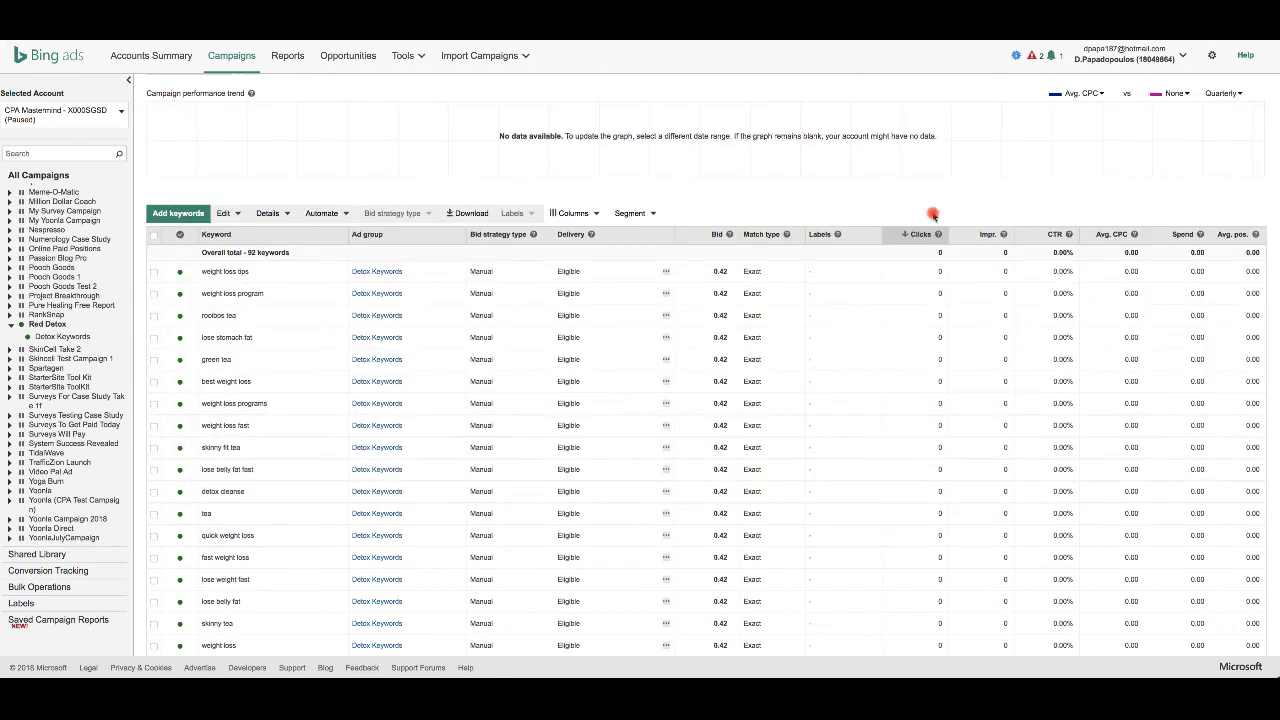
pyautogui.scroll(2, 790, 222)
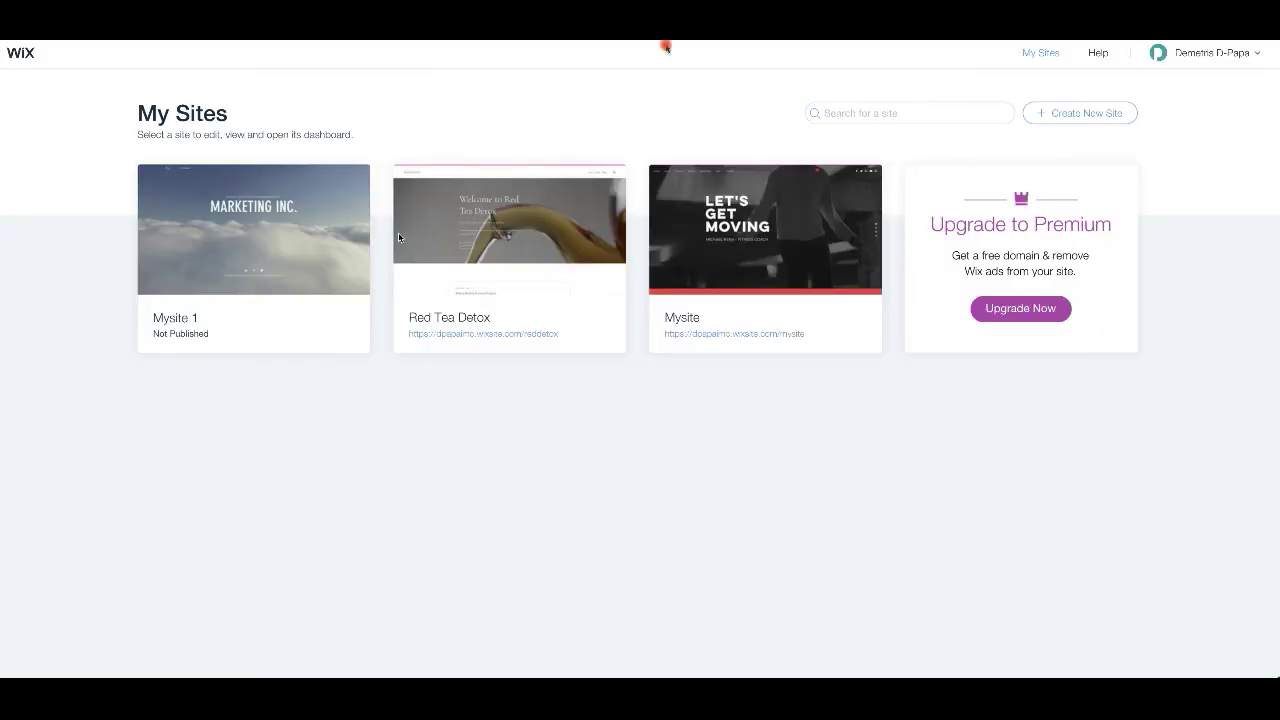
# Step: Switch to Wix, open the published Red Tea Detox site and look through its home page
pyautogui.click(461, 339)
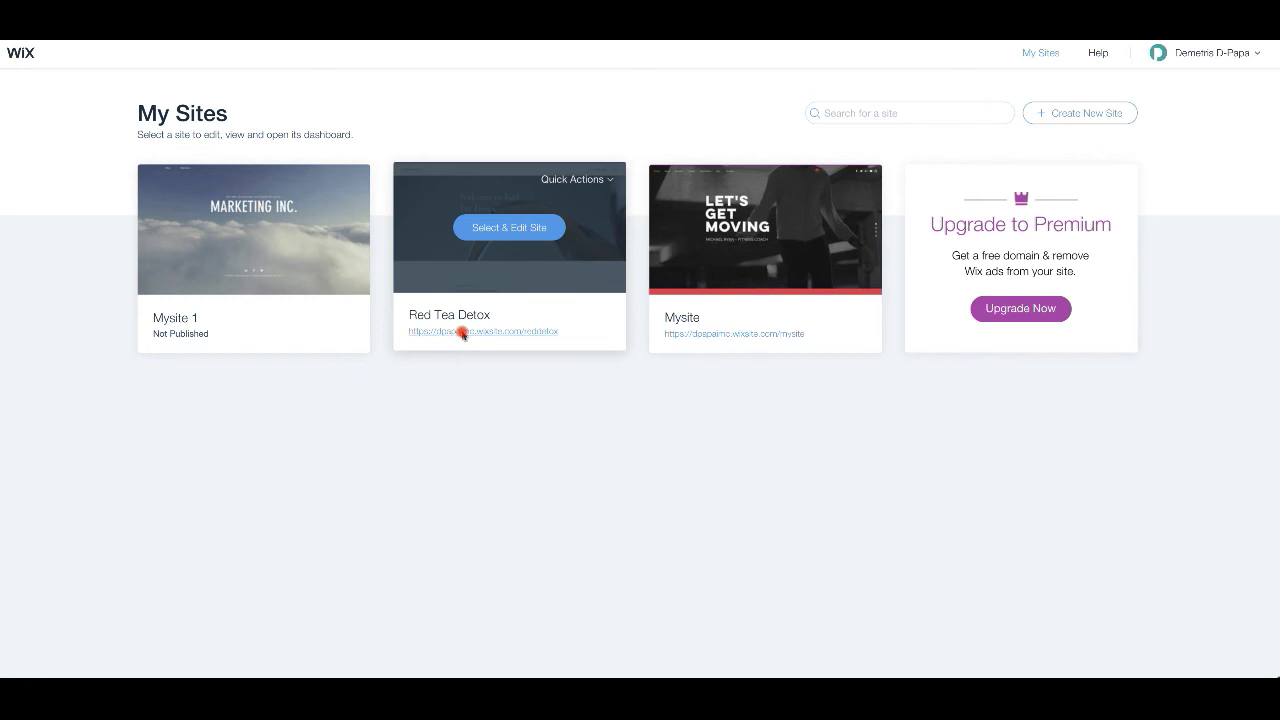
pyautogui.click(462, 334)
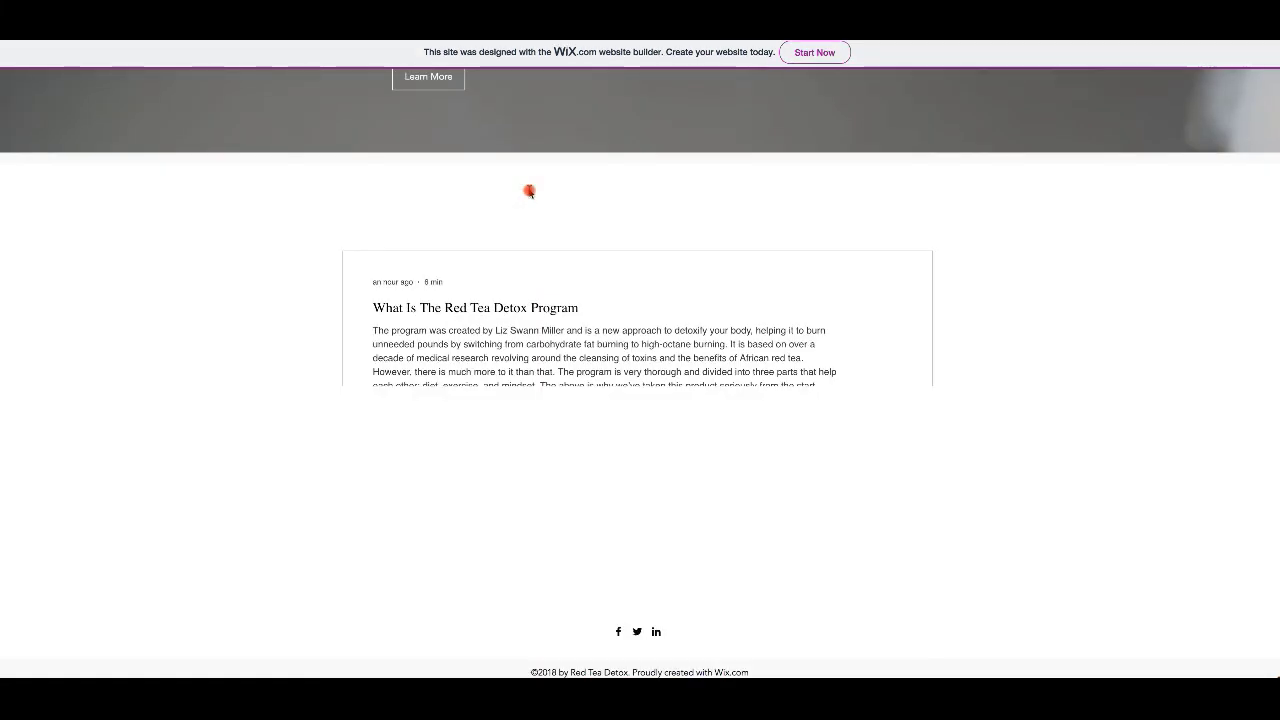
pyautogui.scroll(-5, 528, 197)
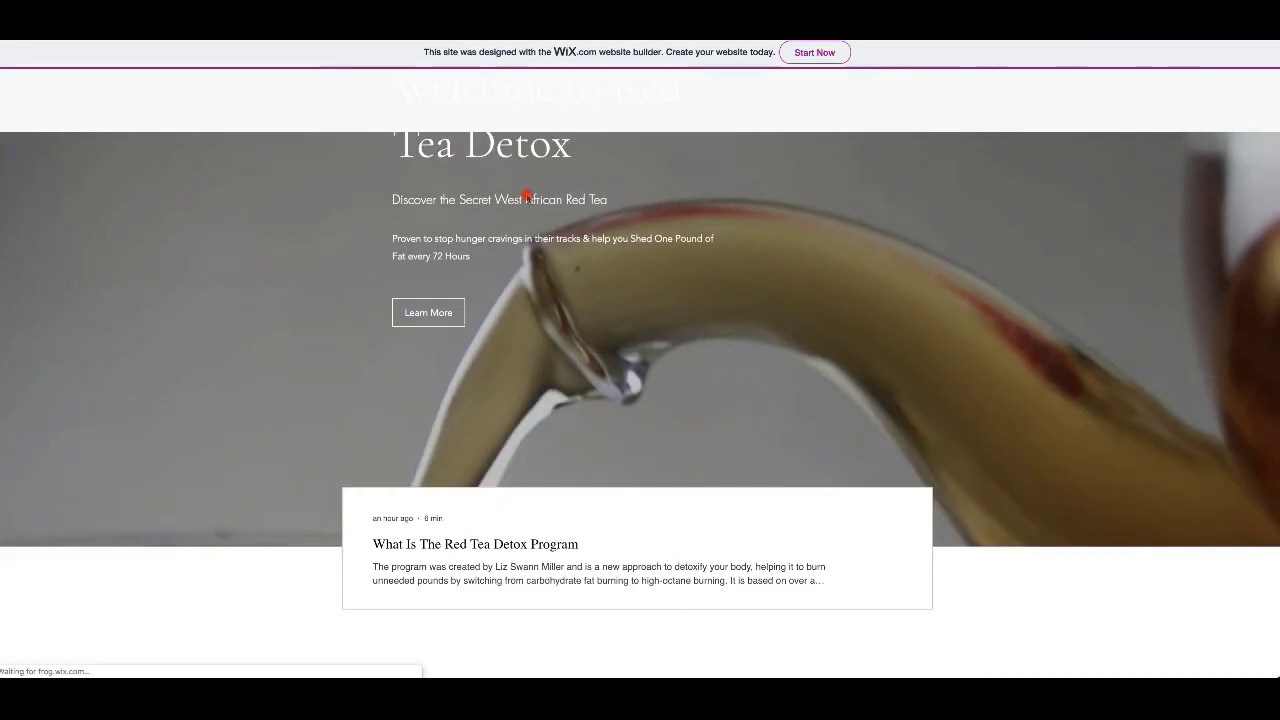